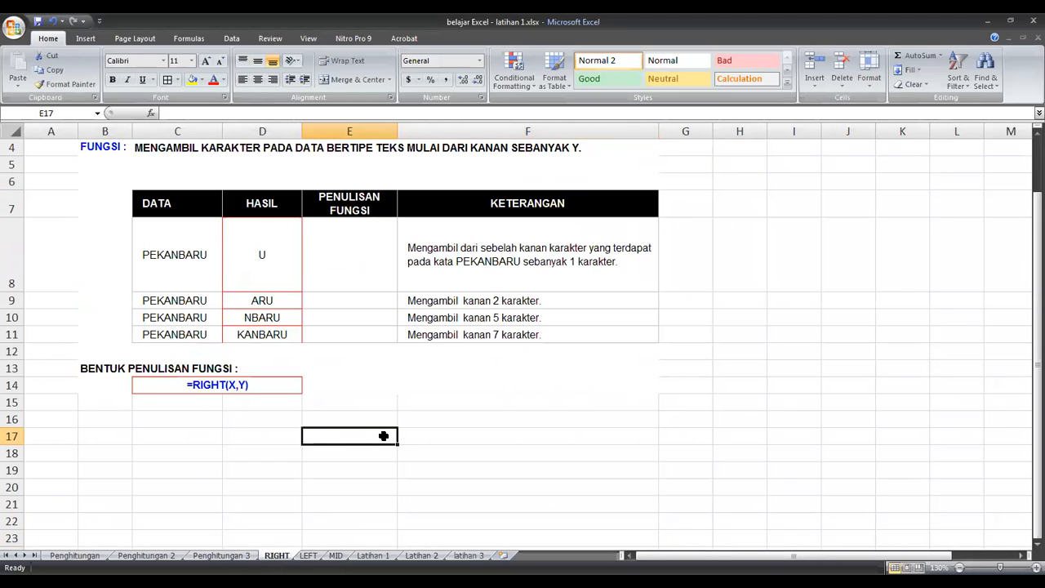
Step: Examine the first example row, comparing the source text in C8 with the RIGHT formula in D8
click(258, 436)
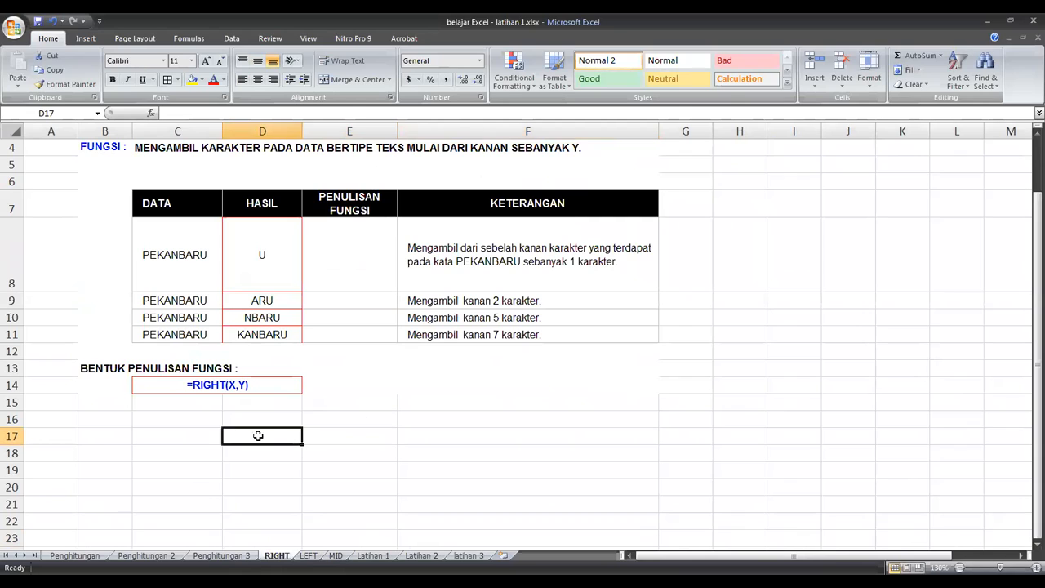
click(209, 420)
click(195, 254)
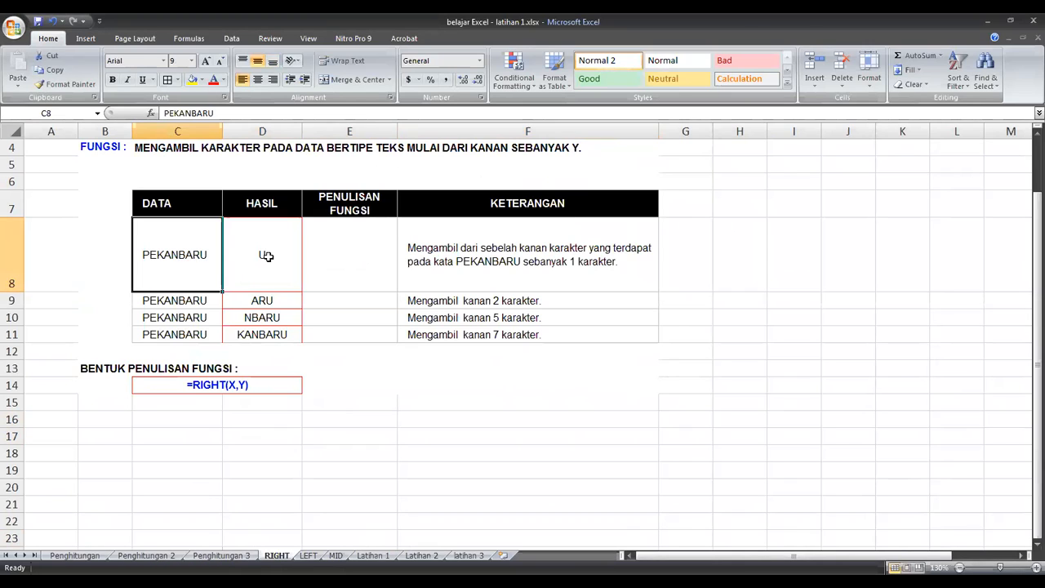
click(267, 255)
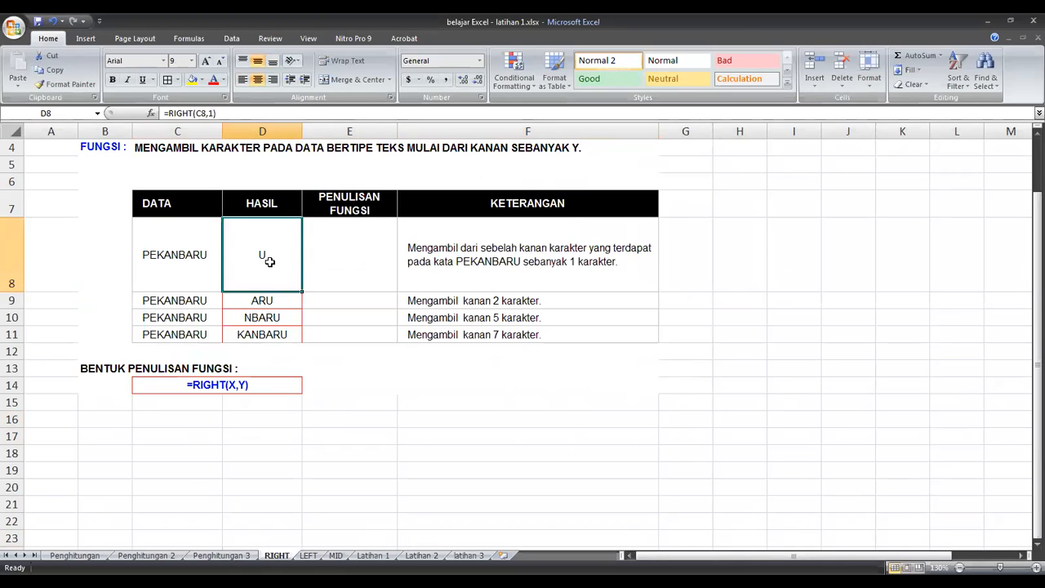
scroll(270, 261, up, 1)
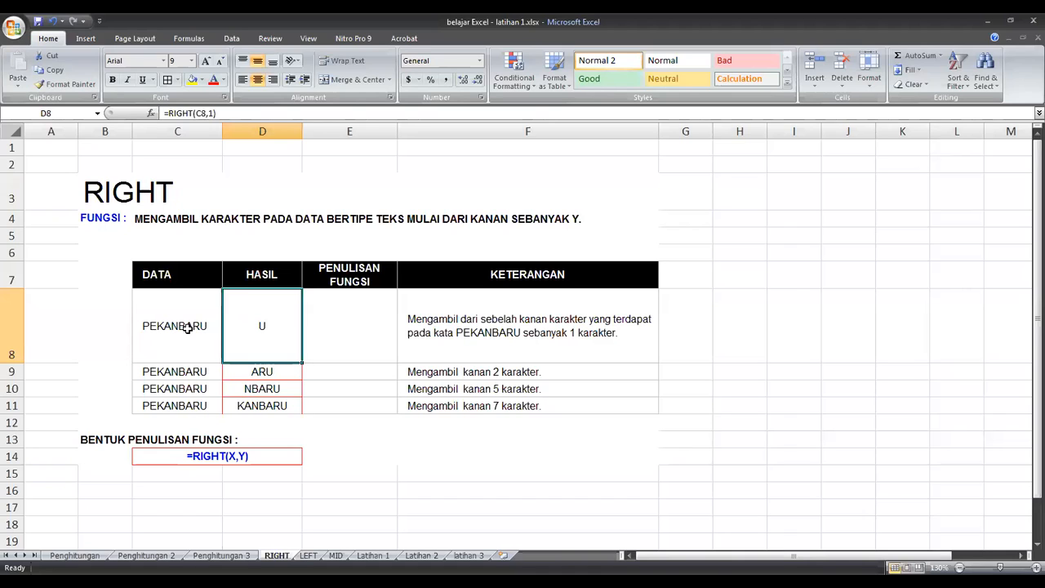
click(330, 319)
click(207, 330)
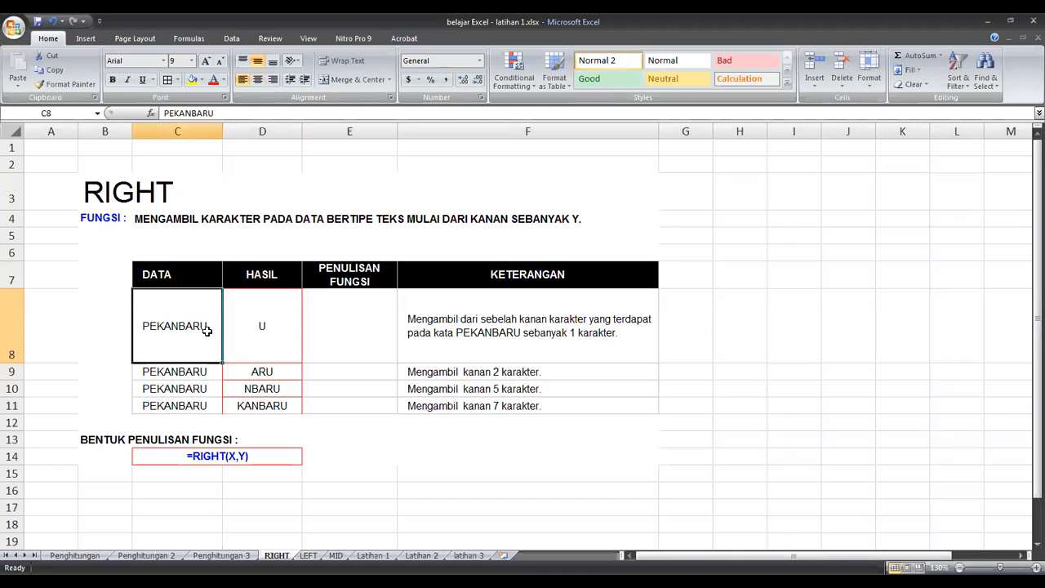
click(373, 326)
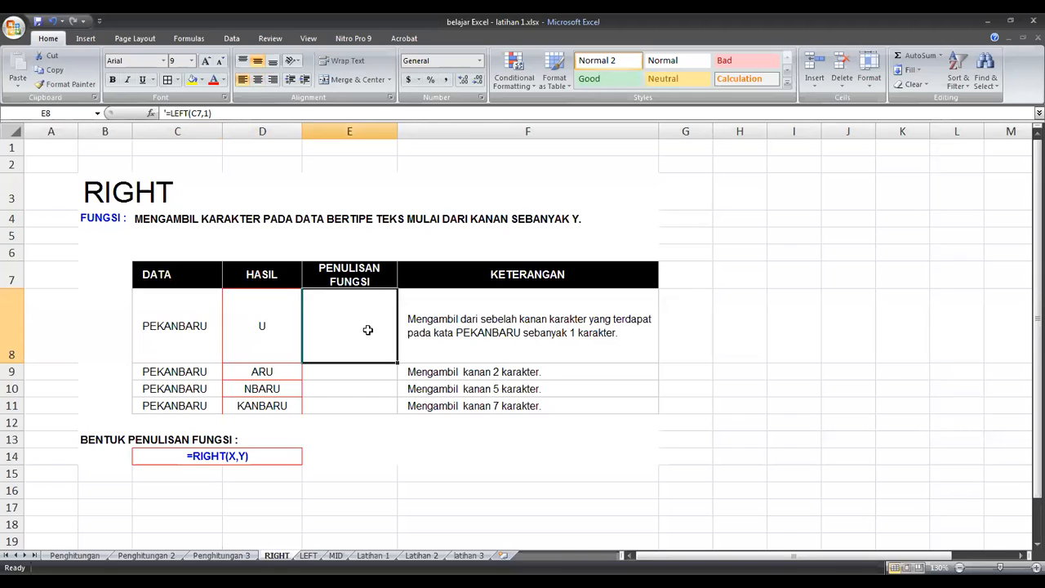
text(=)
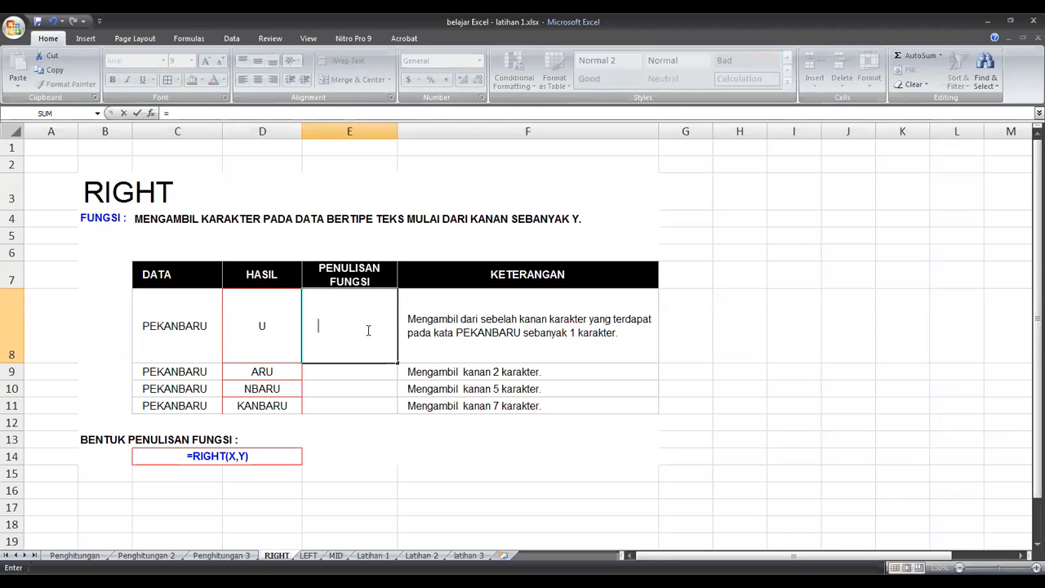
key(Escape)
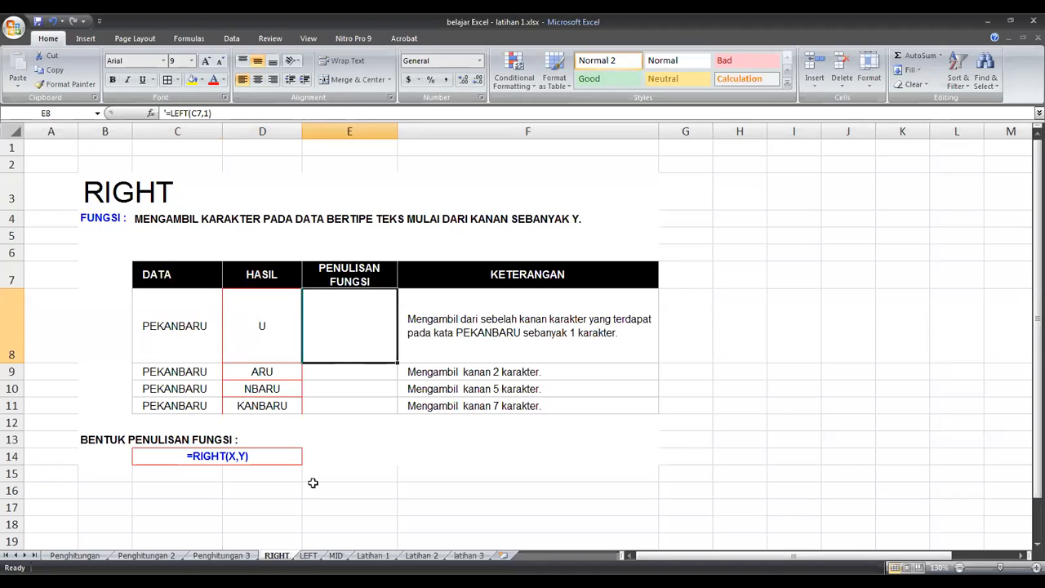
Step: Enter the formula =RIGHT(C8,1) in D8 to extract one character from the end of the text in C8
click(273, 333)
text(=)
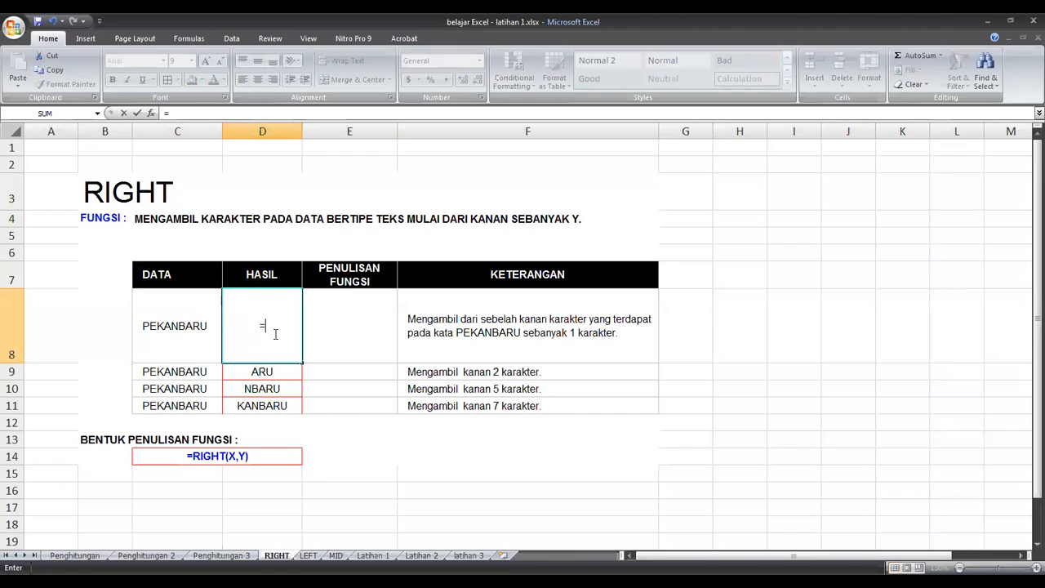
text(RIHT)
key(BackSpace)
key(BackSpace)
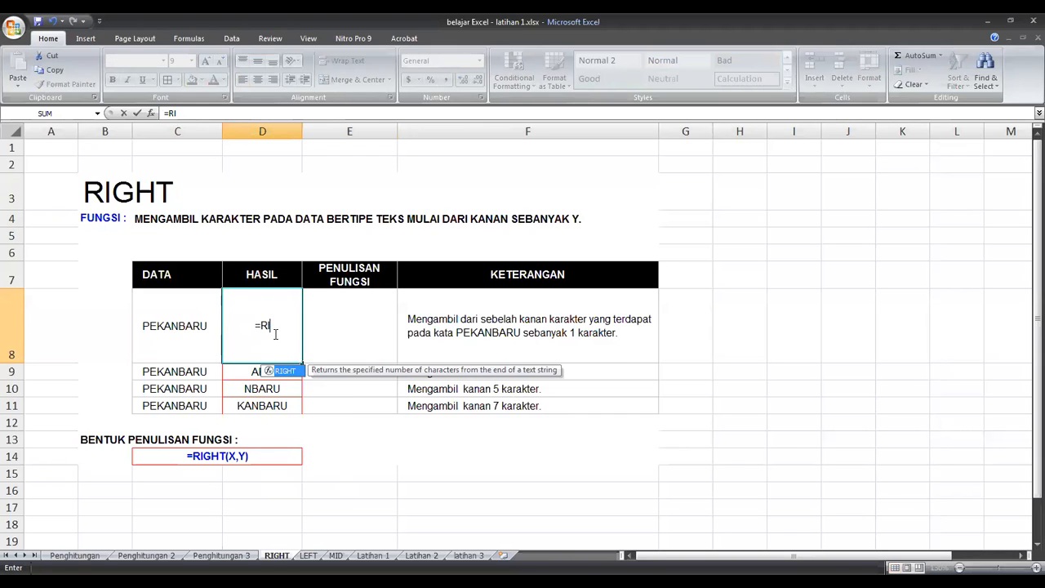
key(BackSpace)
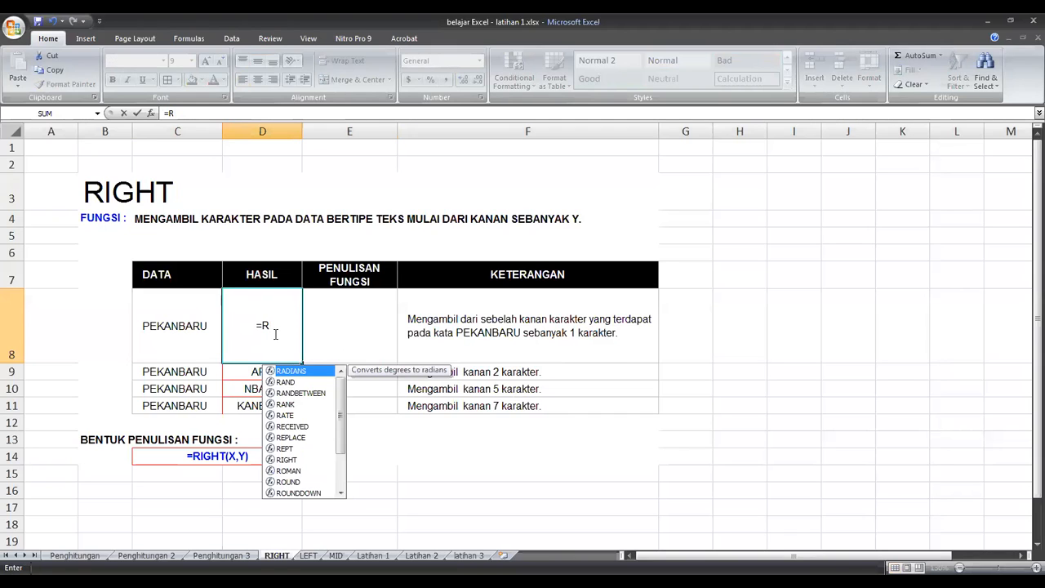
text(IGHT()
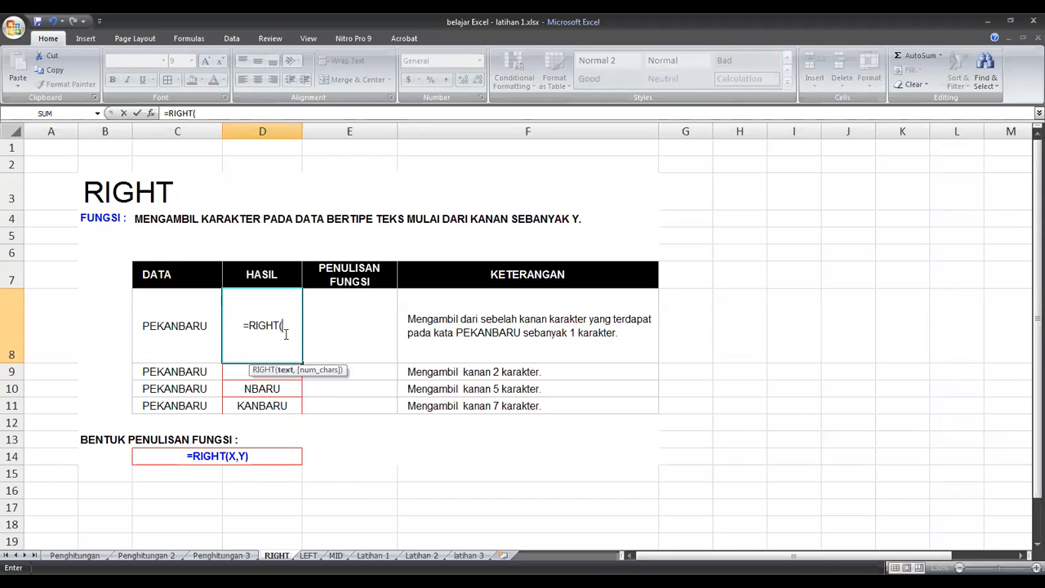
click(179, 327)
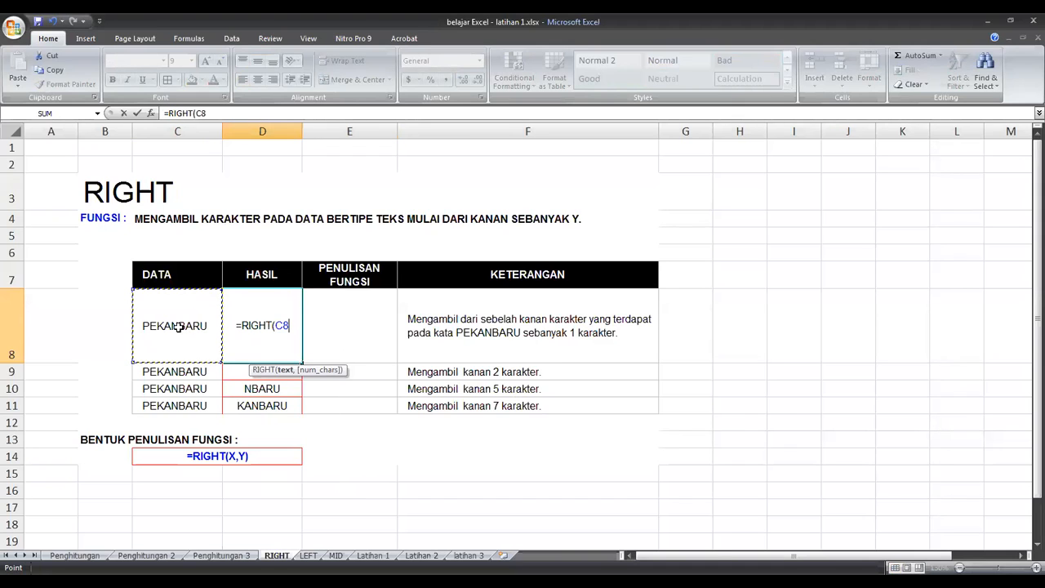
text(,)
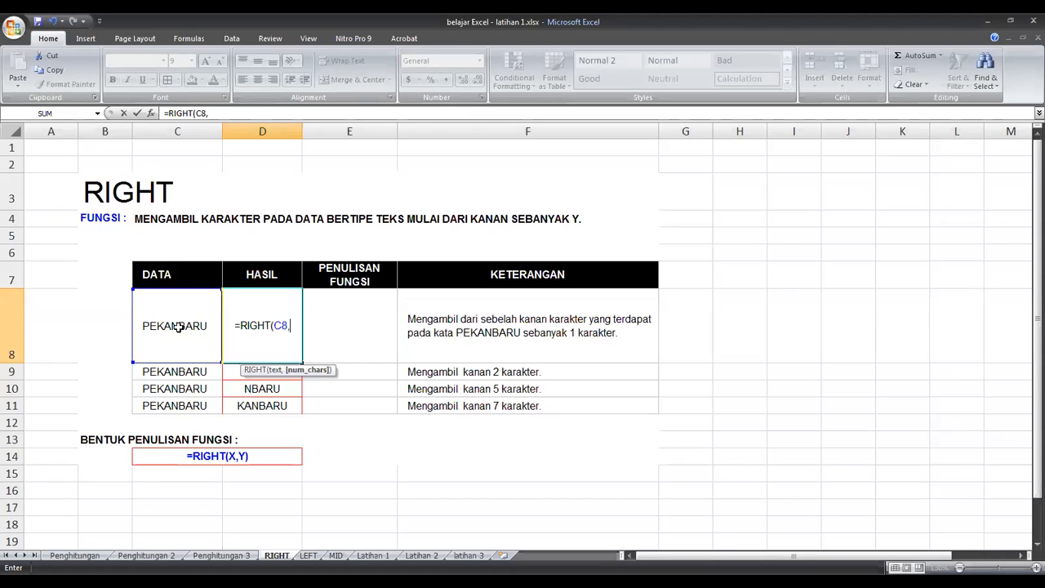
text(1)
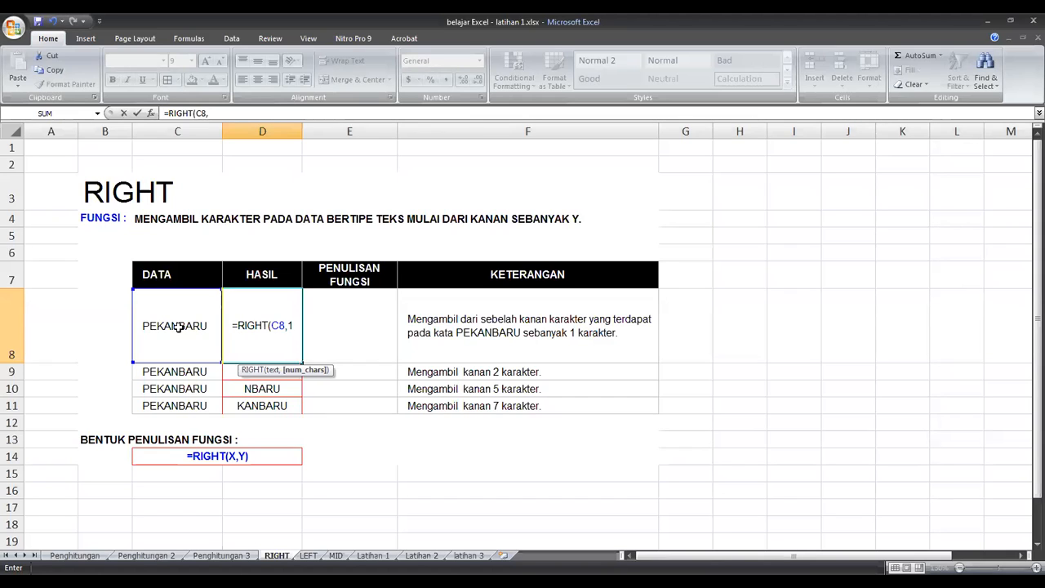
text())
key(Return)
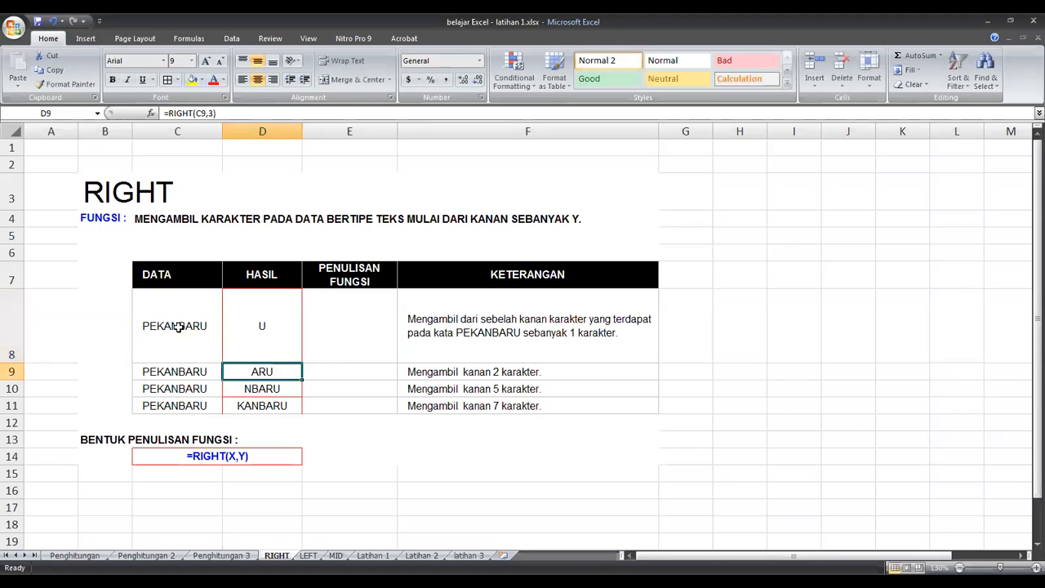
Step: Examine the RIGHT formulas in the HASIL column for the example rows, D8 to D11
key(Down)
key(Down)
key(Down)
key(Down)
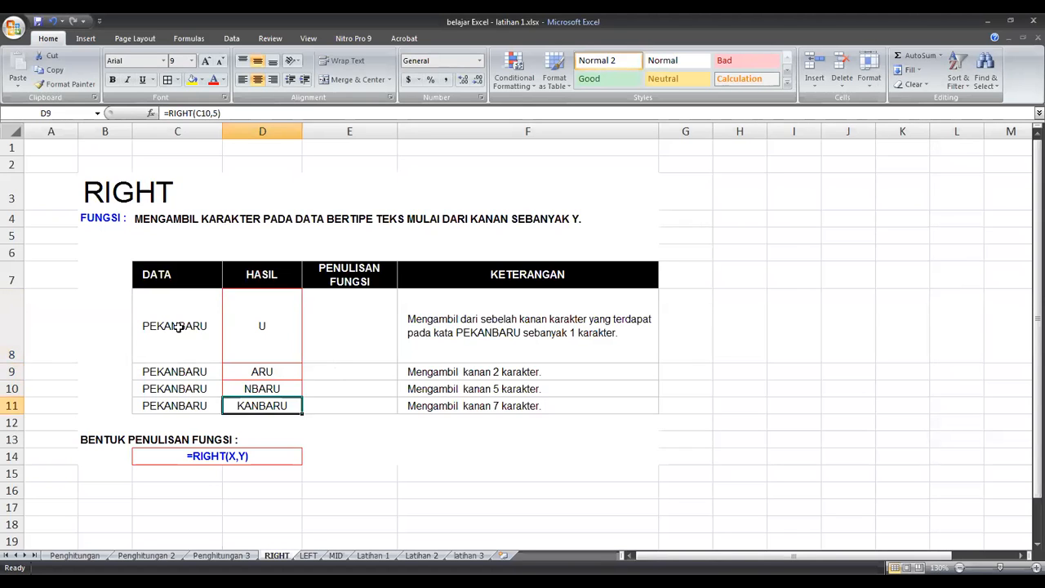
key(Up)
key(Up)
key(Up)
key(Up)
key(Down)
key(Down)
key(Down)
key(Down)
key(Down)
key(Down)
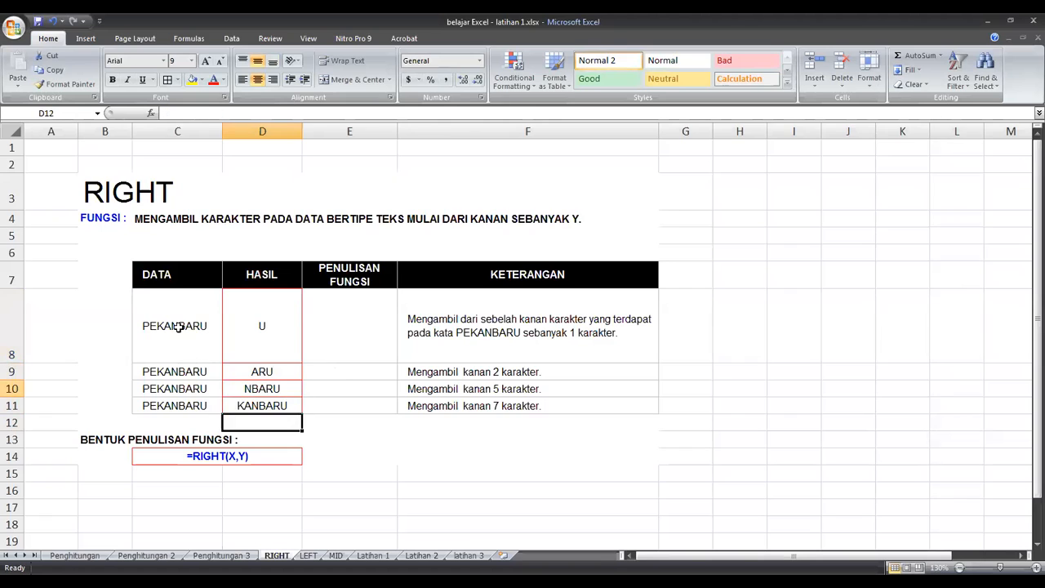
key(Down)
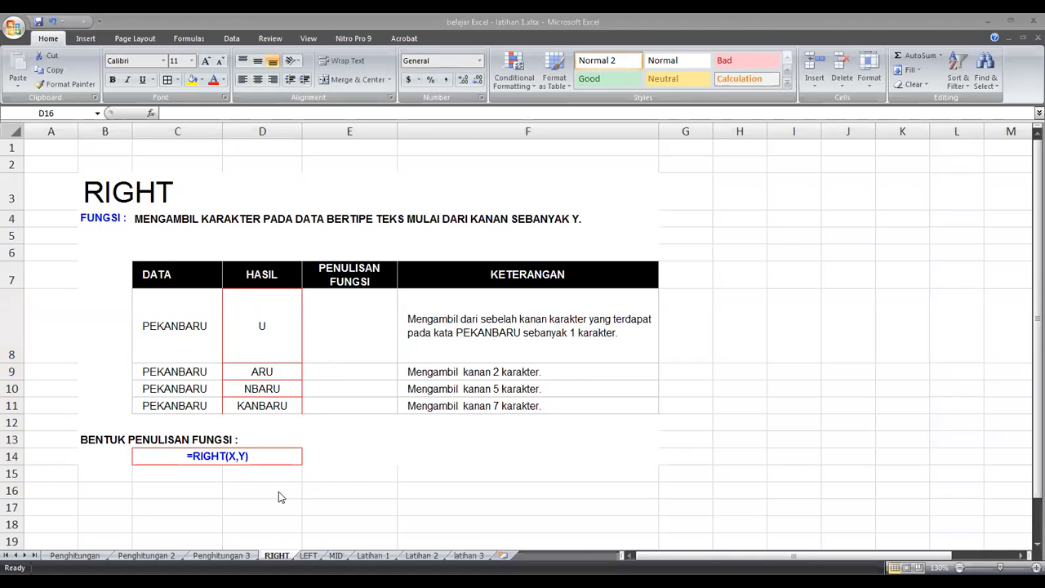
Step: Enter a person's first name as sample text in D16, below the function syntax
click(278, 492)
text(NURHAYATI)
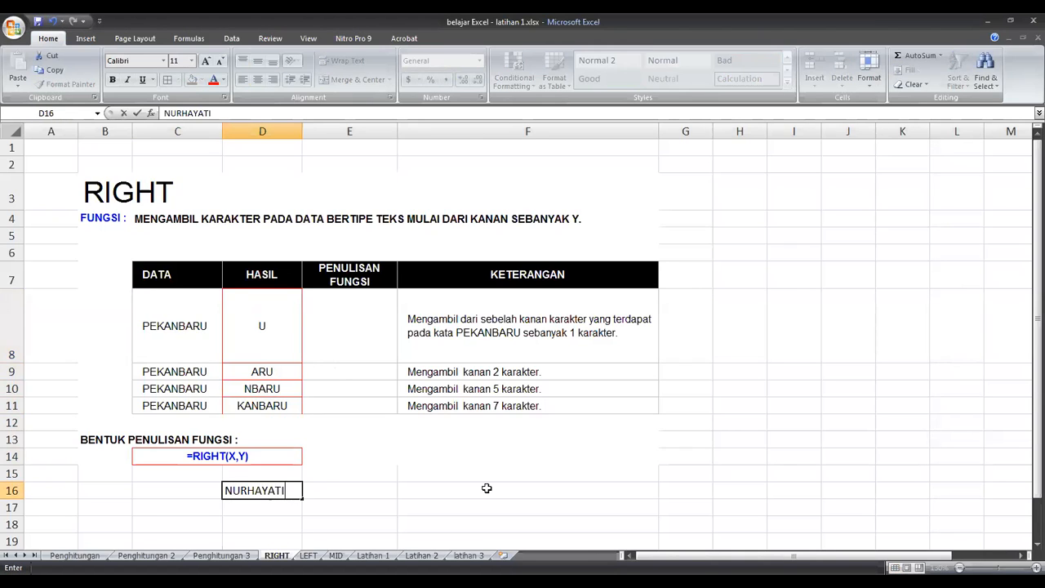
key(Return)
Step: Enter =RIGHT(D16,1) in E16 to extract the last character of the sample name
key(Up)
key(Right)
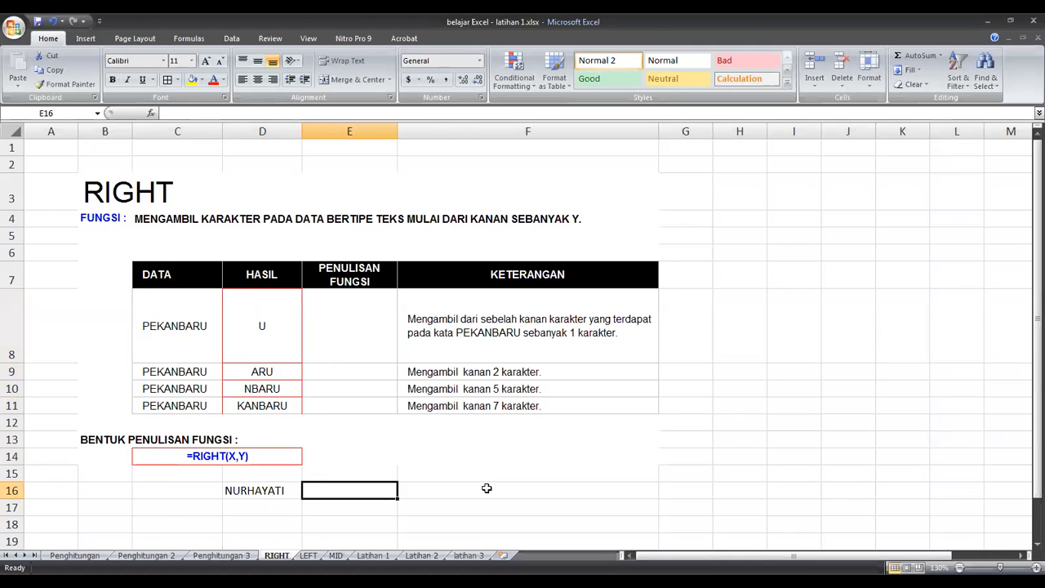
text(=R)
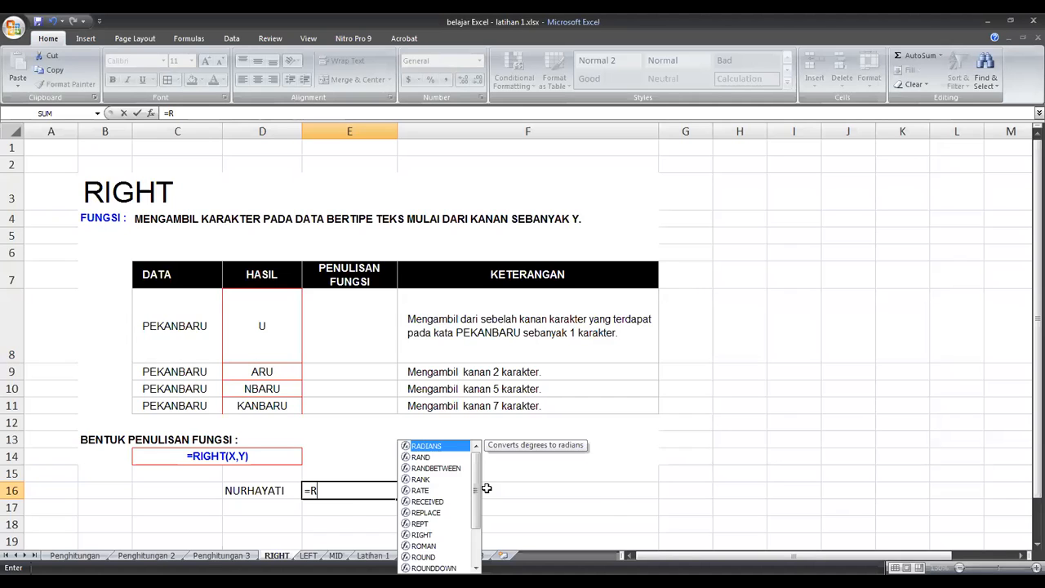
text(IGHT()
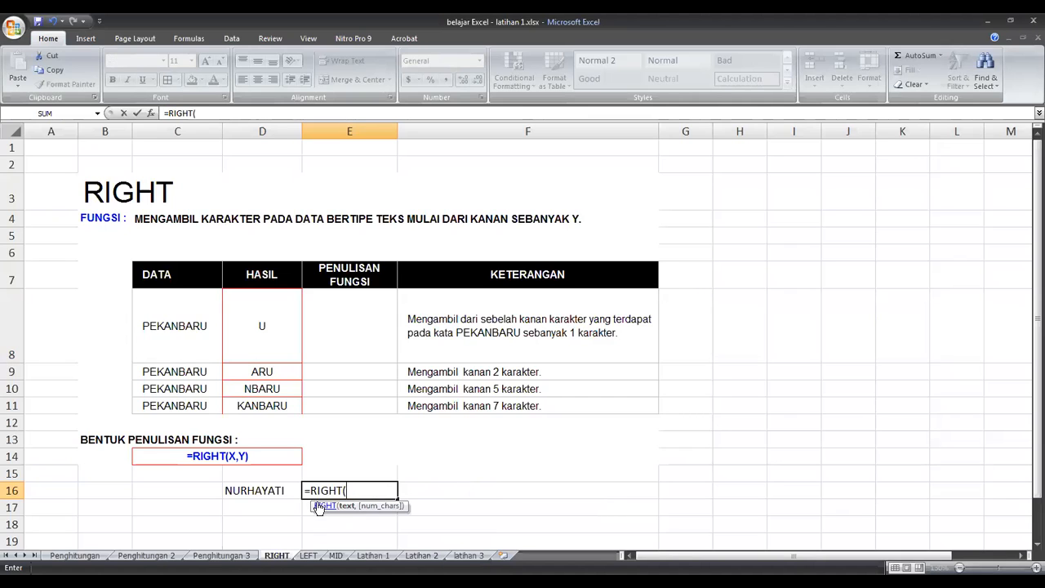
click(254, 489)
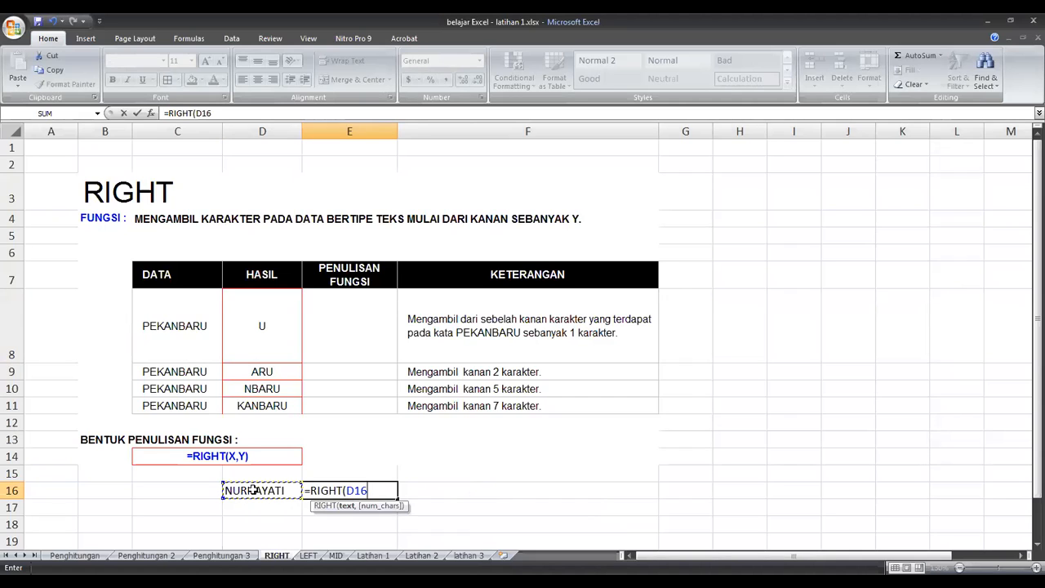
text(,)
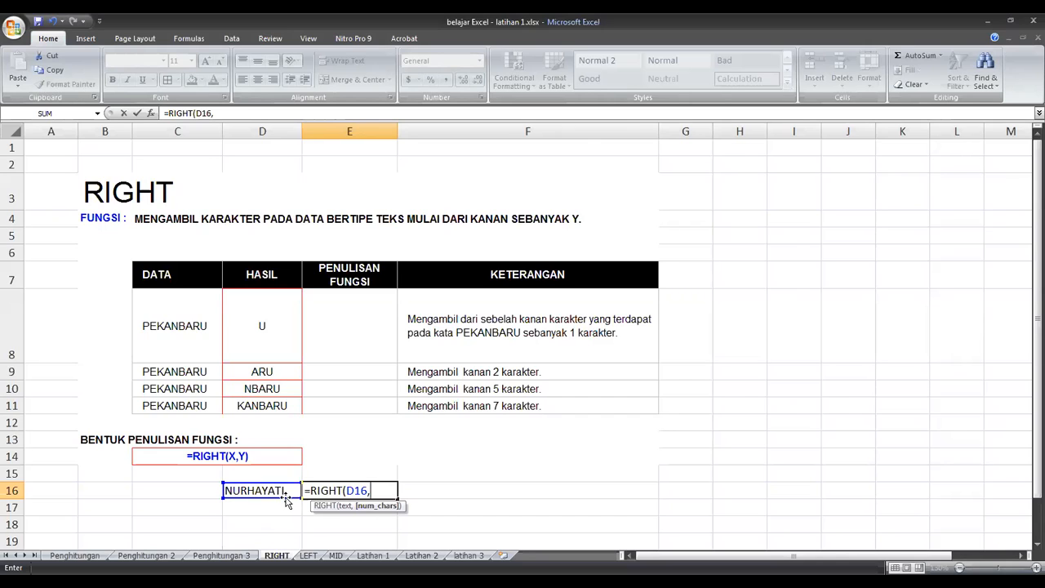
text(1))
key(Return)
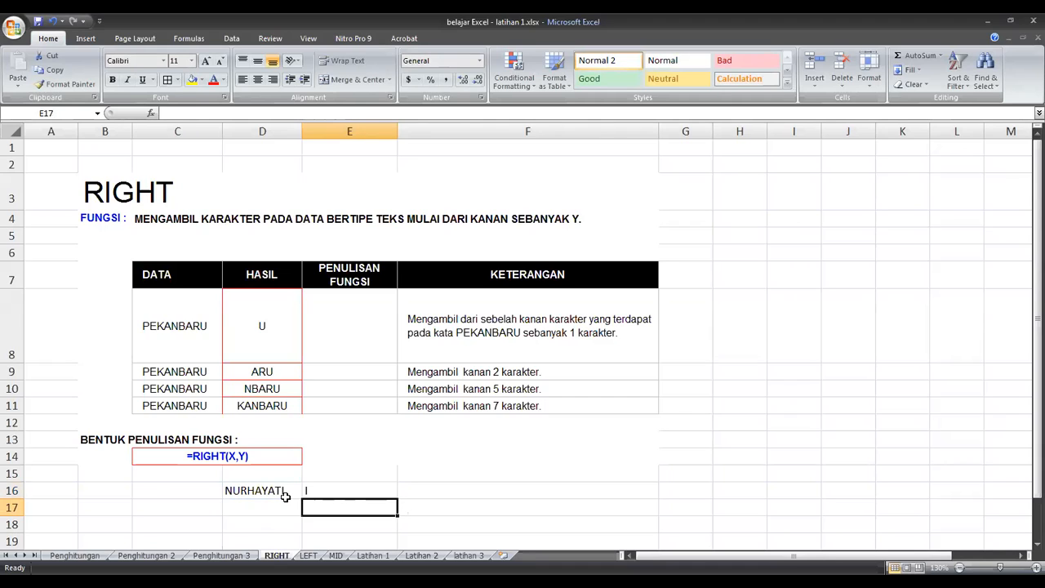
Step: Enter =RIGHT(D16,4) in E17 to extract the last four characters of the sample name
text(=RIGHT()
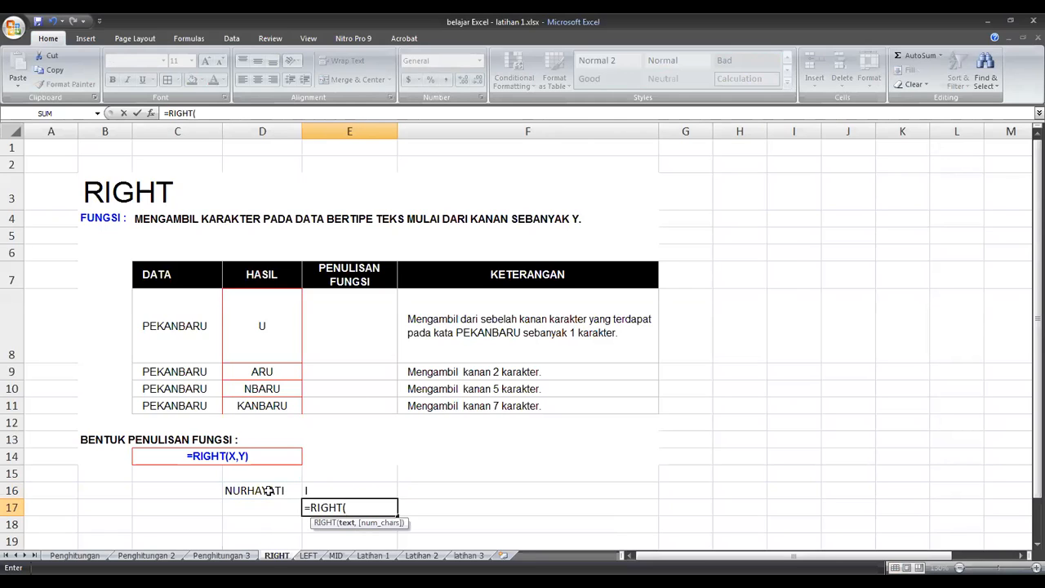
click(259, 491)
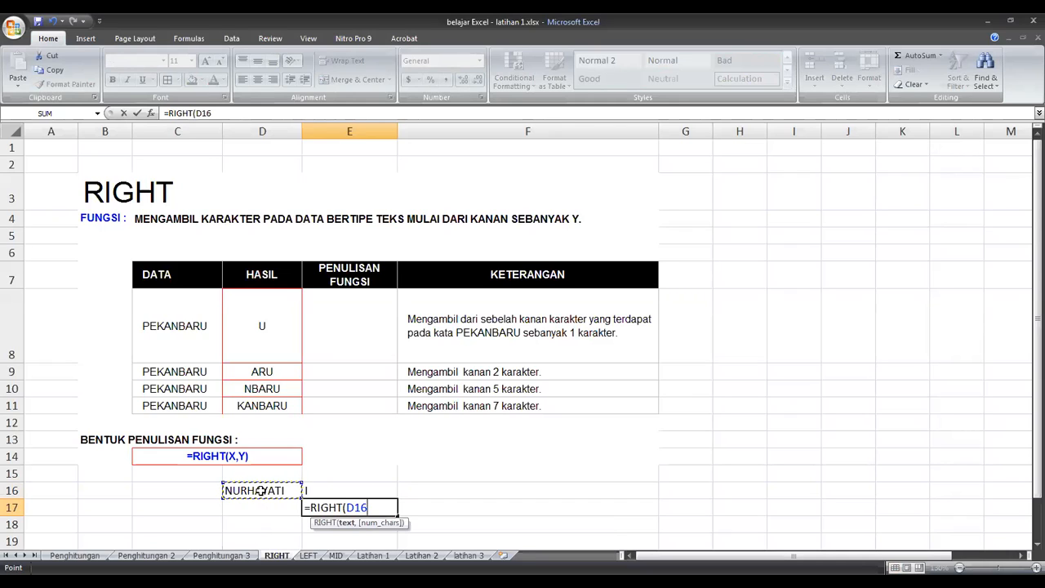
text(,4)
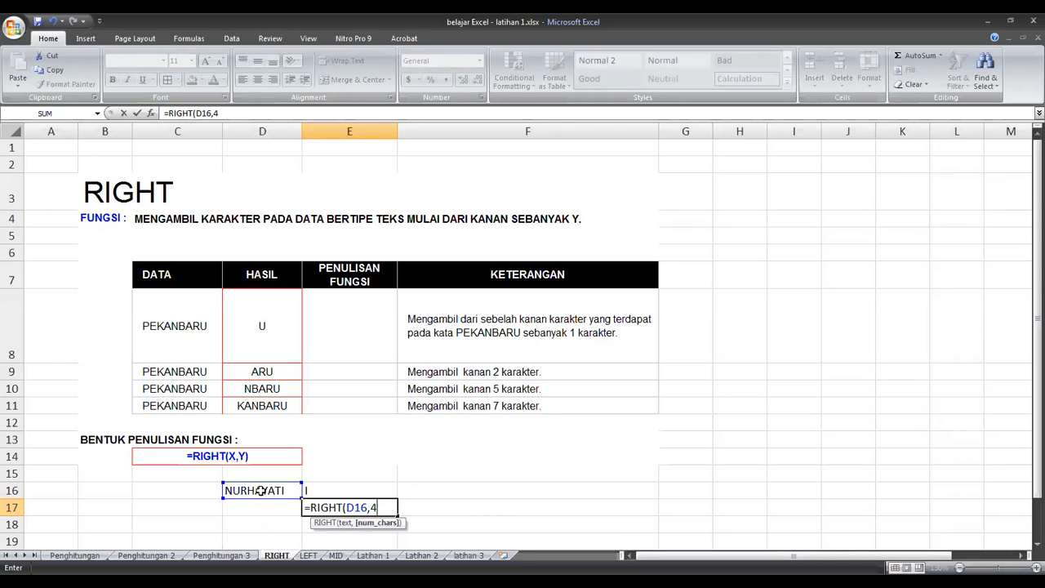
text())
key(Return)
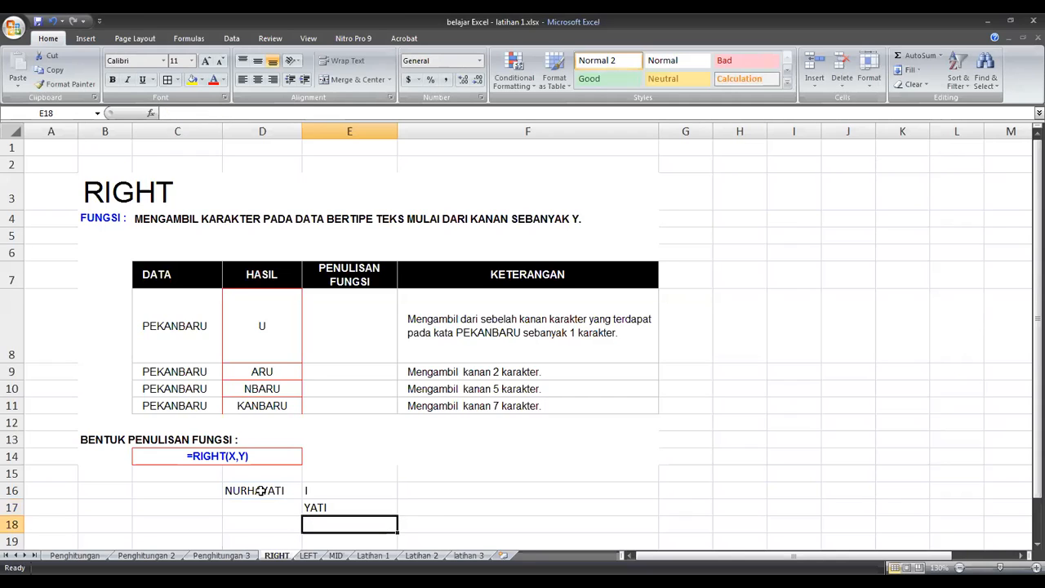
Step: Review the RIGHT formulas in E16 and E17 against the sample name in D16
key(Up)
key(Up)
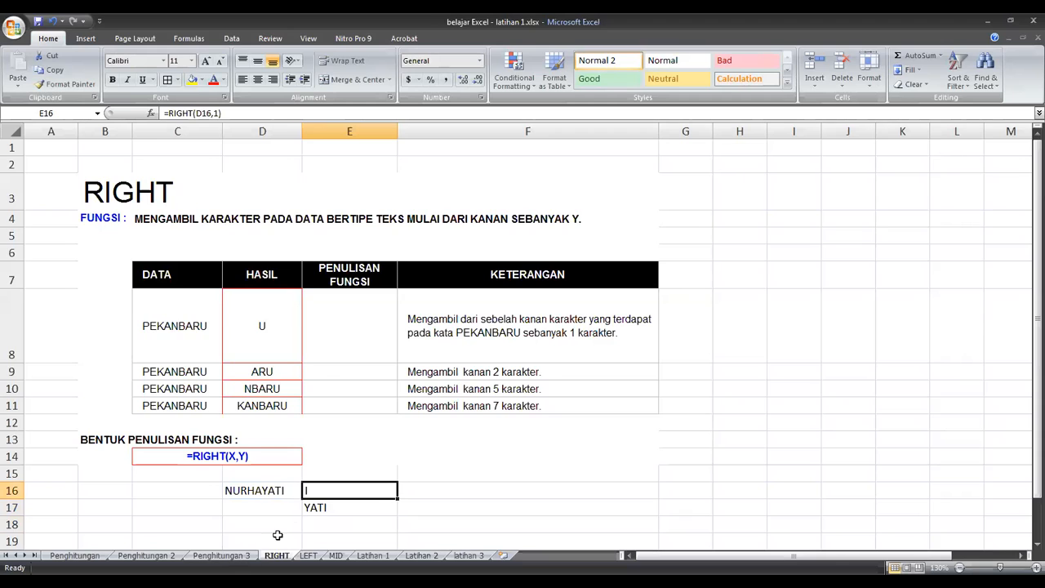
scroll(315, 511, down, 1)
click(441, 477)
click(335, 430)
click(329, 420)
click(331, 439)
click(330, 424)
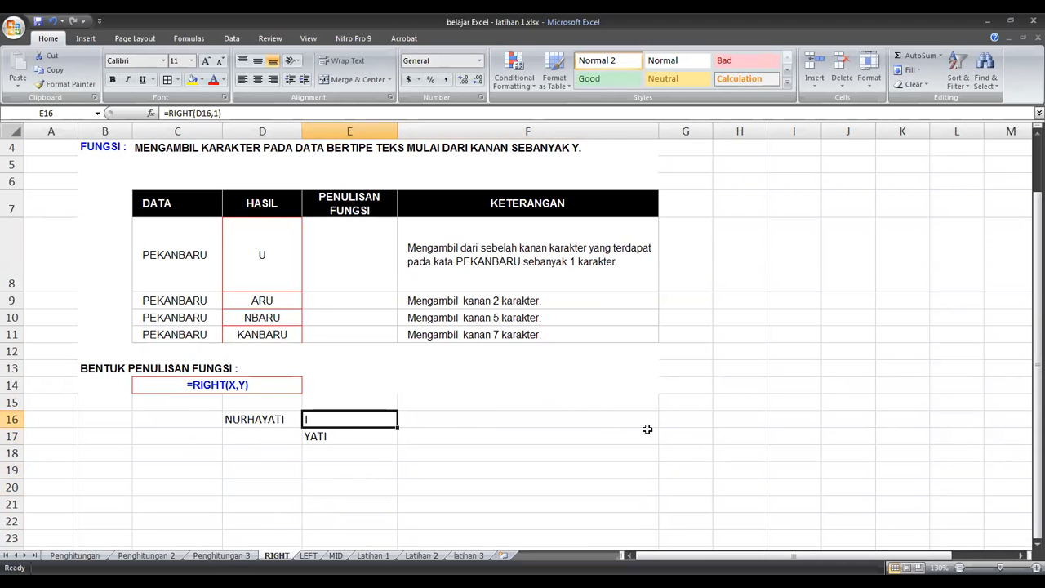
click(704, 424)
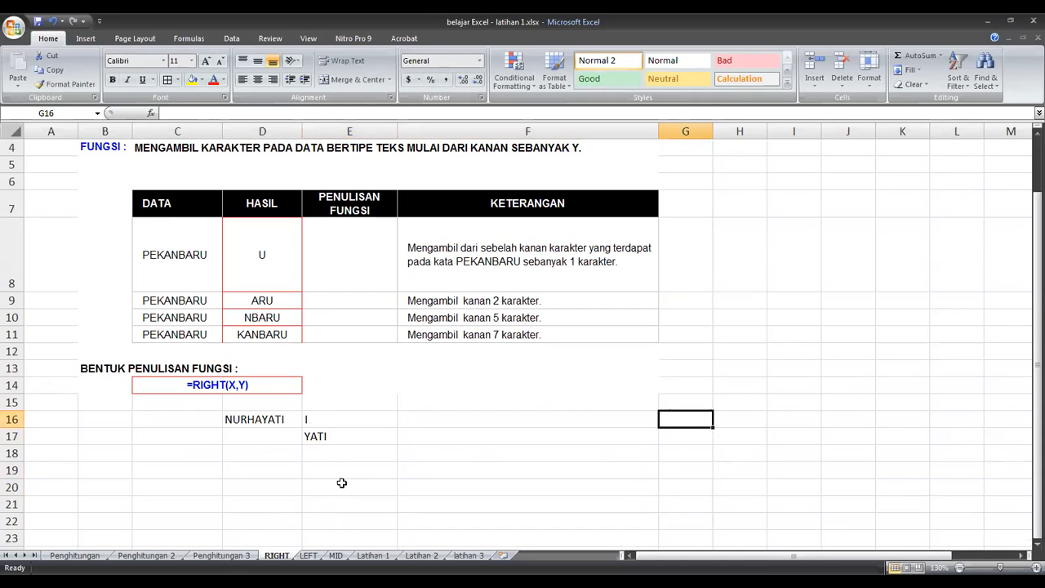
click(264, 424)
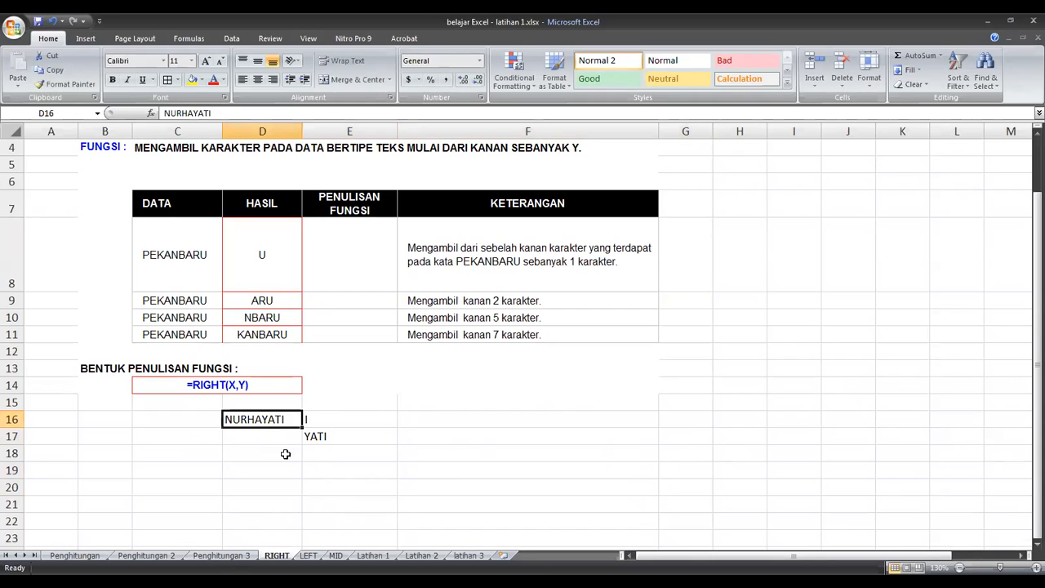
click(308, 467)
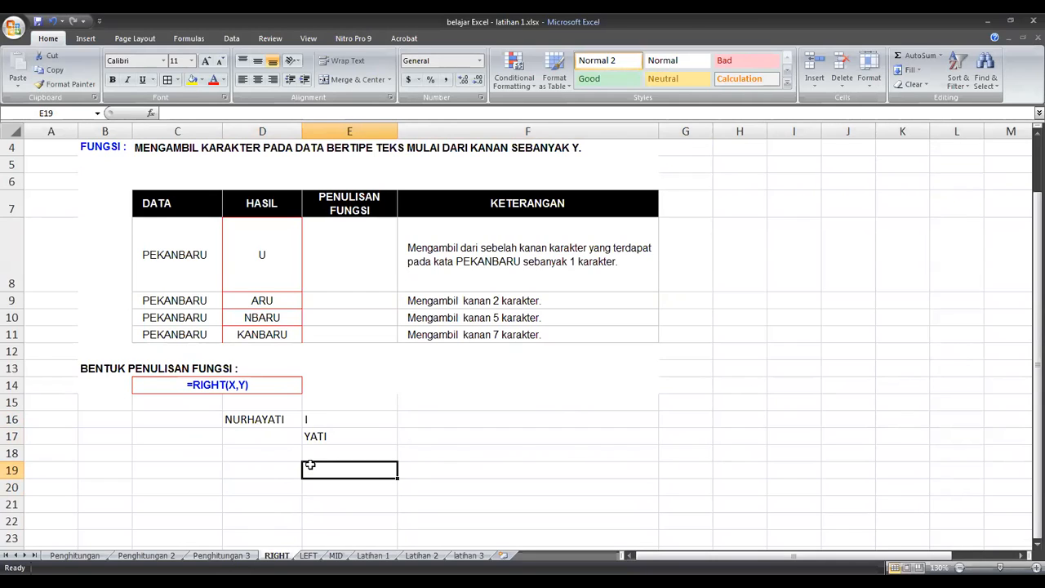
Step: Compare the one-character RIGHT formula in E16 with the sample name in D16
click(325, 421)
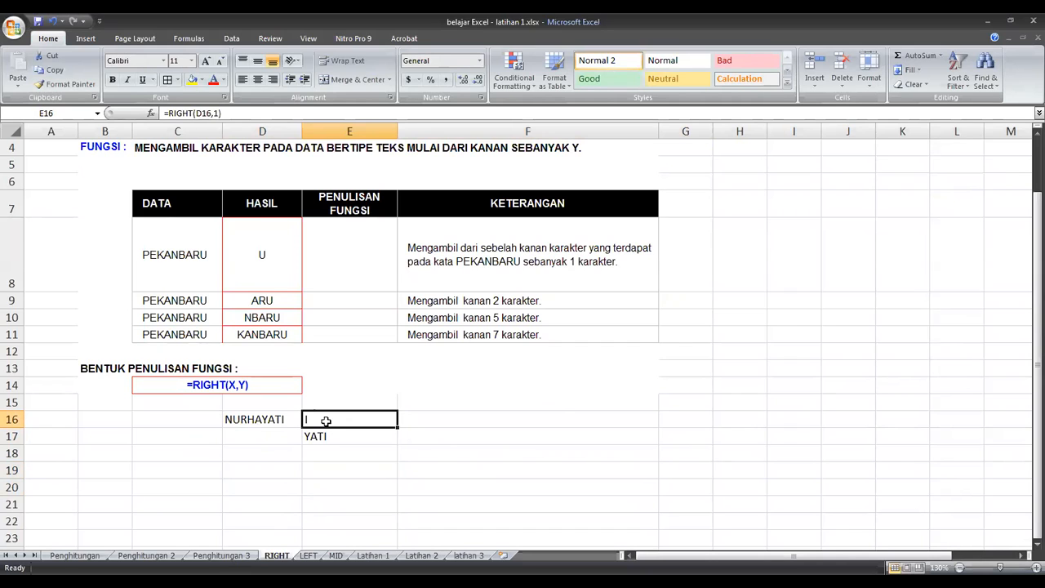
click(280, 420)
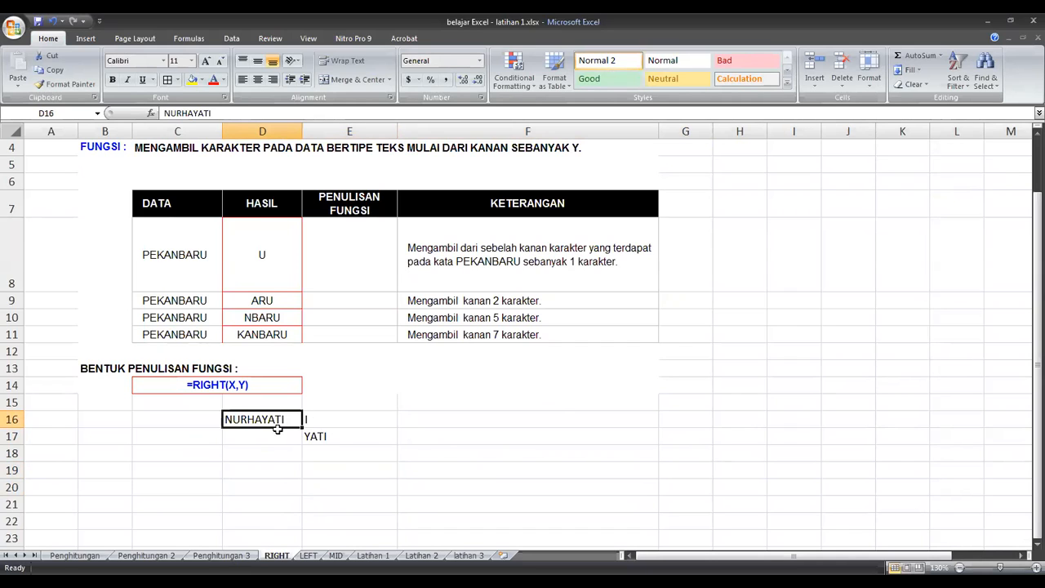
scroll(240, 341, up, 1)
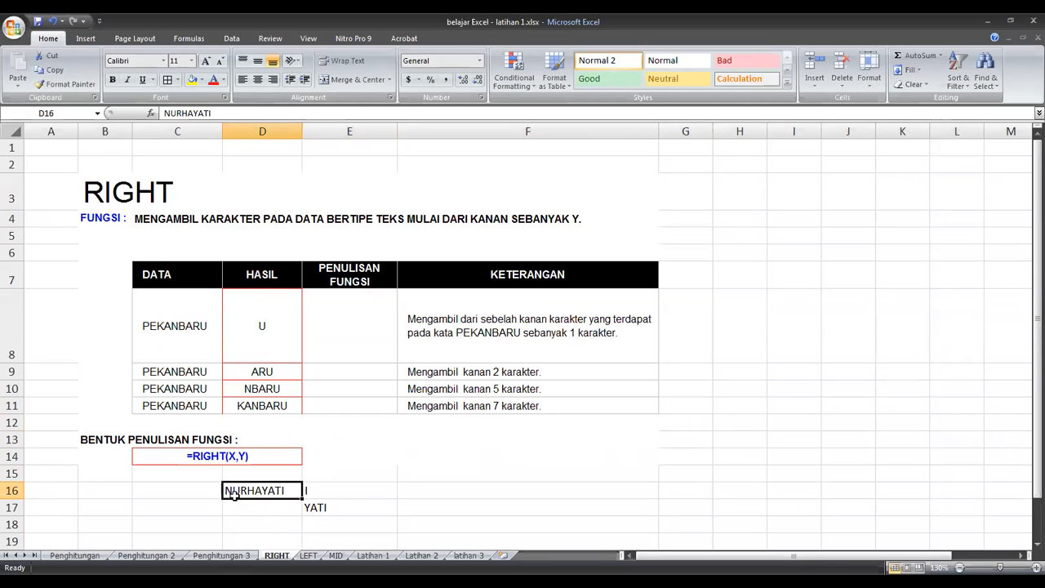
click(284, 521)
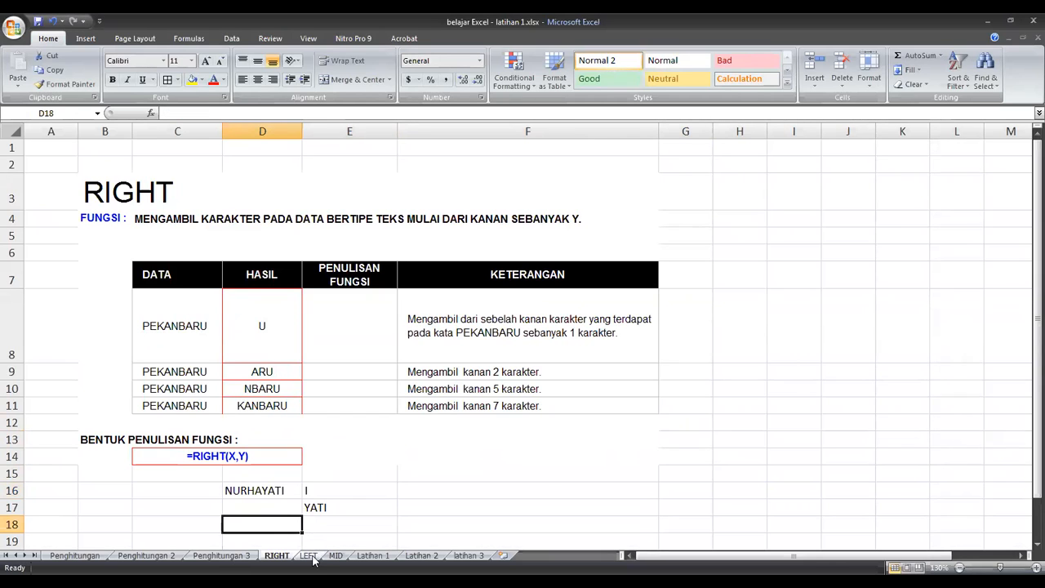
Step: Look at the LEFT sheet's function description, and return to the sample name in D16 on the RIGHT sheet
click(311, 556)
click(215, 395)
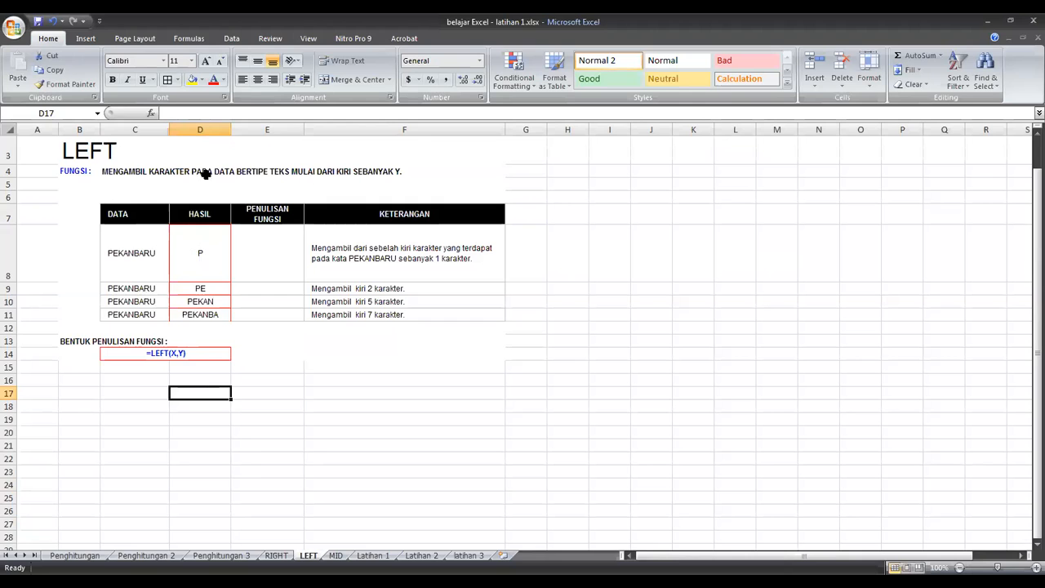
click(275, 557)
click(248, 495)
scroll(257, 497, down, 2)
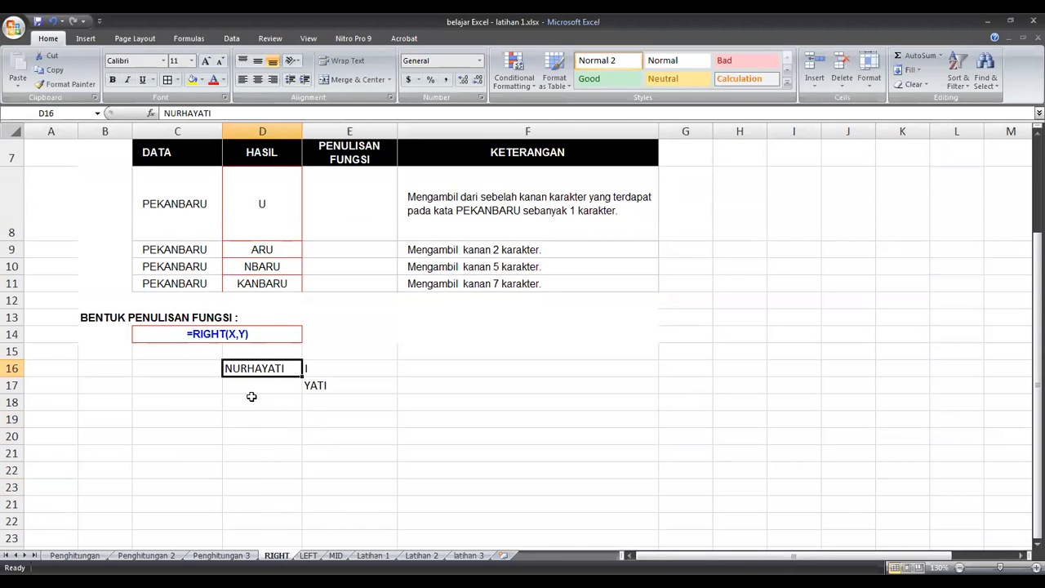
scroll(271, 395, up, 1)
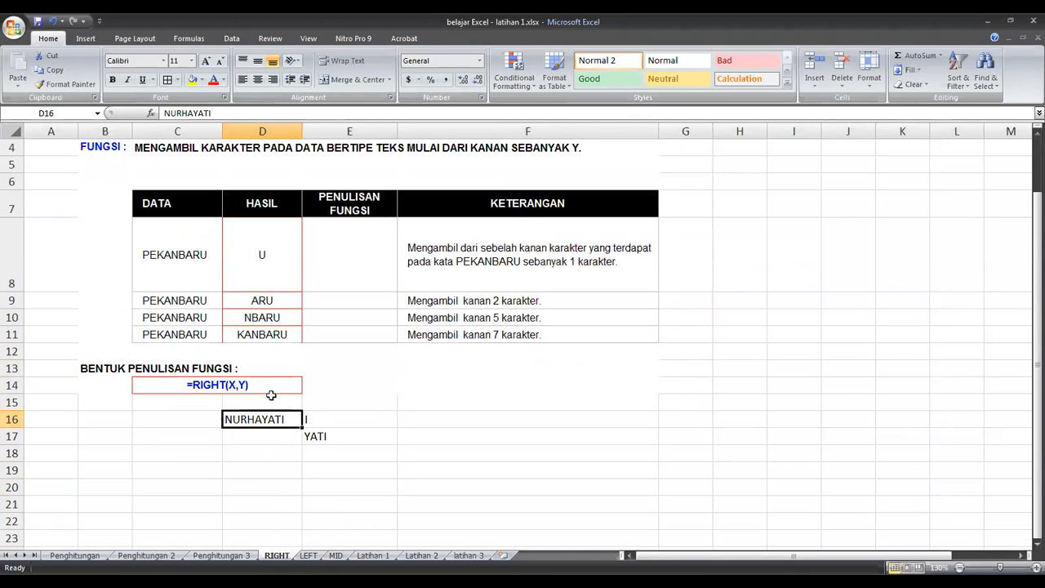
Step: Enter =RIGHT(D16,8) in E18 to extract the last eight characters of the sample name, and check the formula
click(353, 453)
text(=RIGHT)
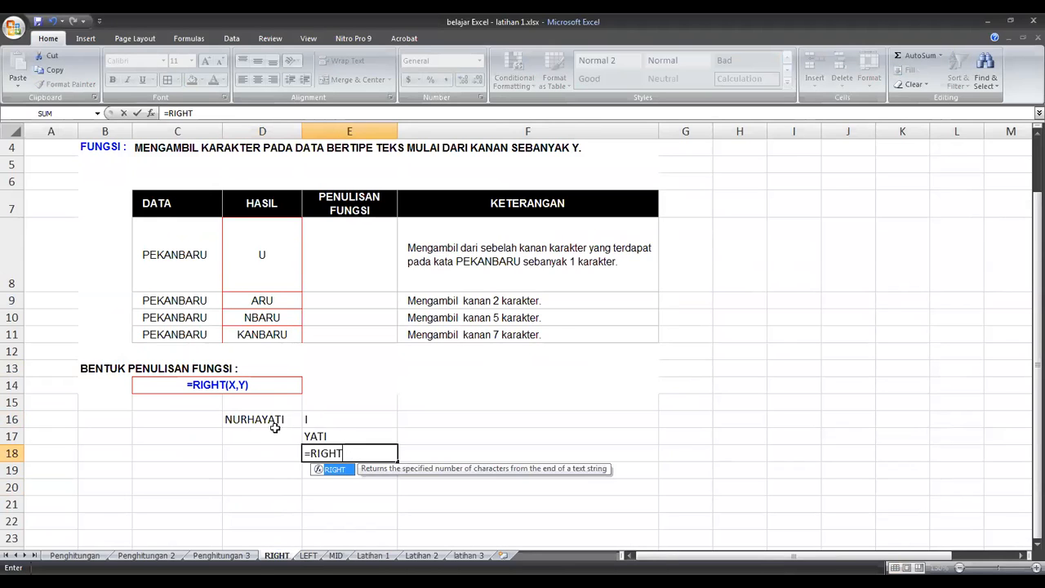
text(()
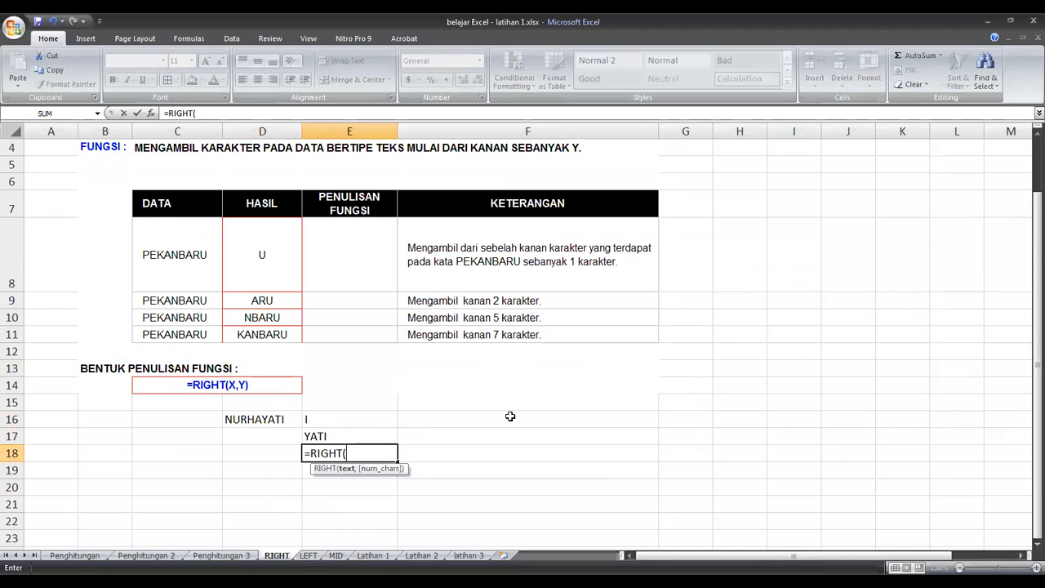
click(282, 419)
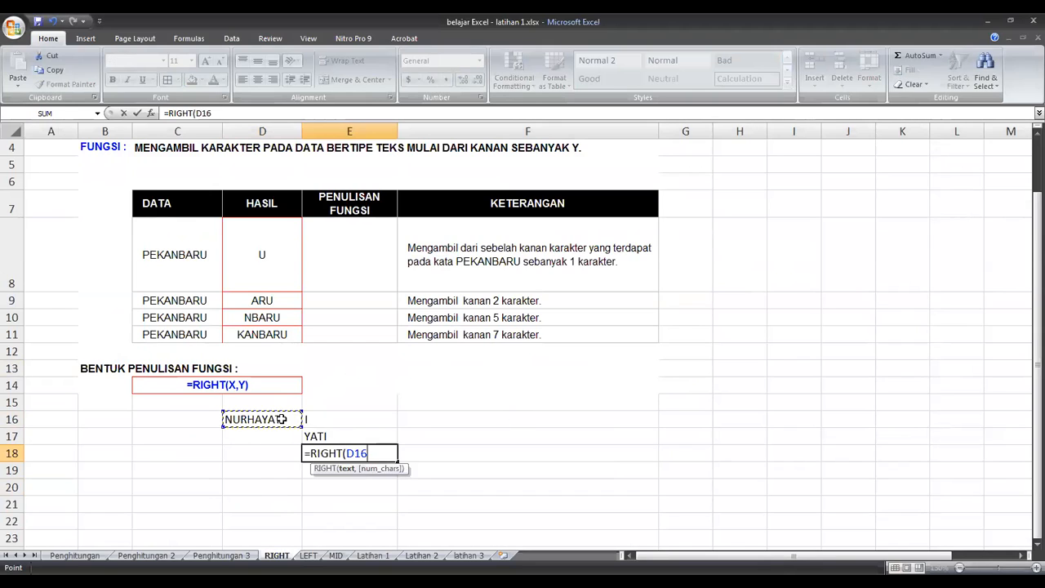
text(,8))
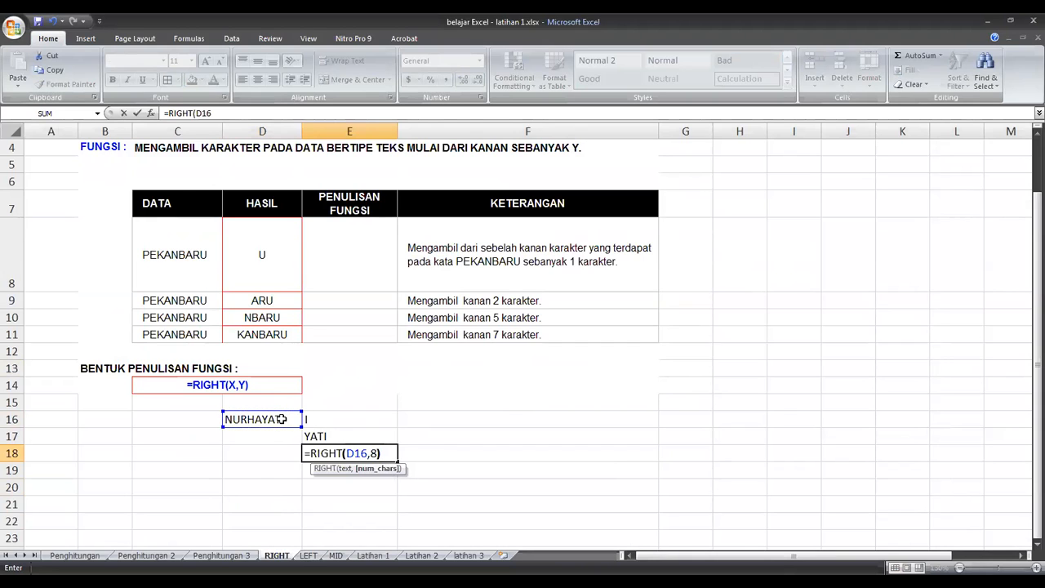
key(Return)
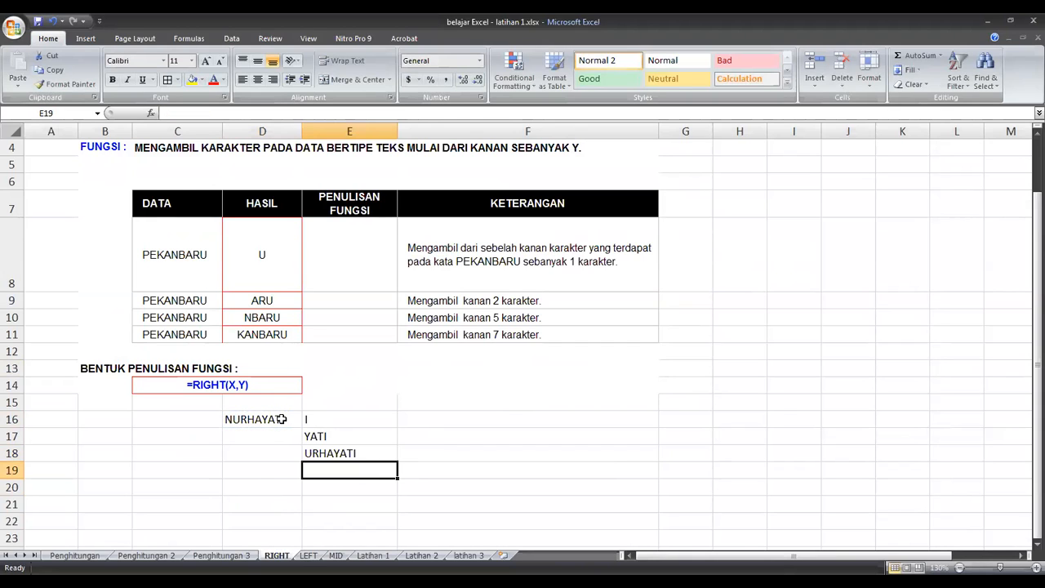
click(357, 454)
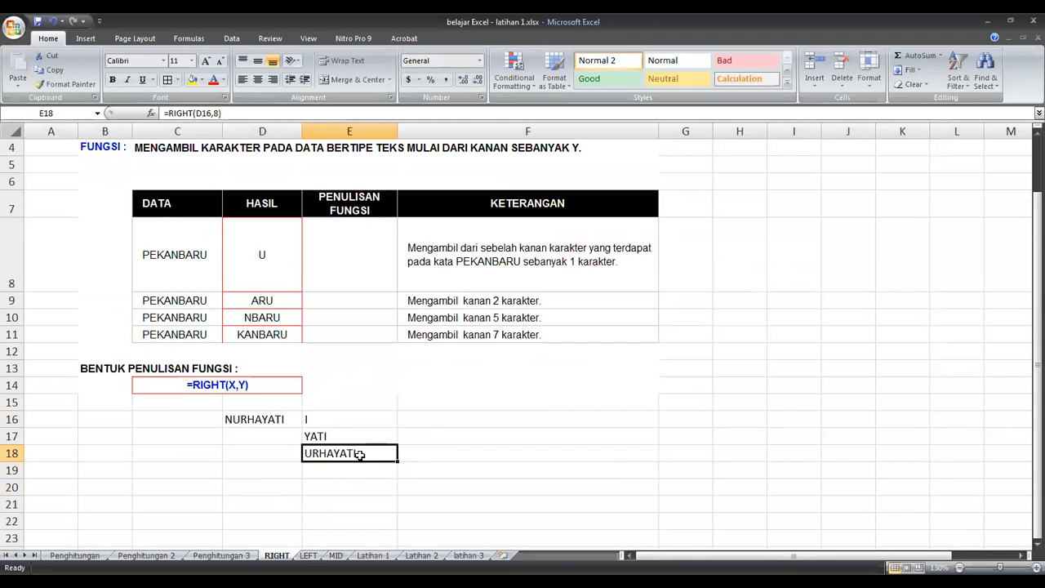
click(493, 507)
click(344, 455)
key(Return)
Step: Clear the practice RIGHT formulas from E16:E18, keeping the sample name in D16
click(380, 456)
key(Delete)
drag(333, 426, 333, 438)
key(Delete)
click(381, 428)
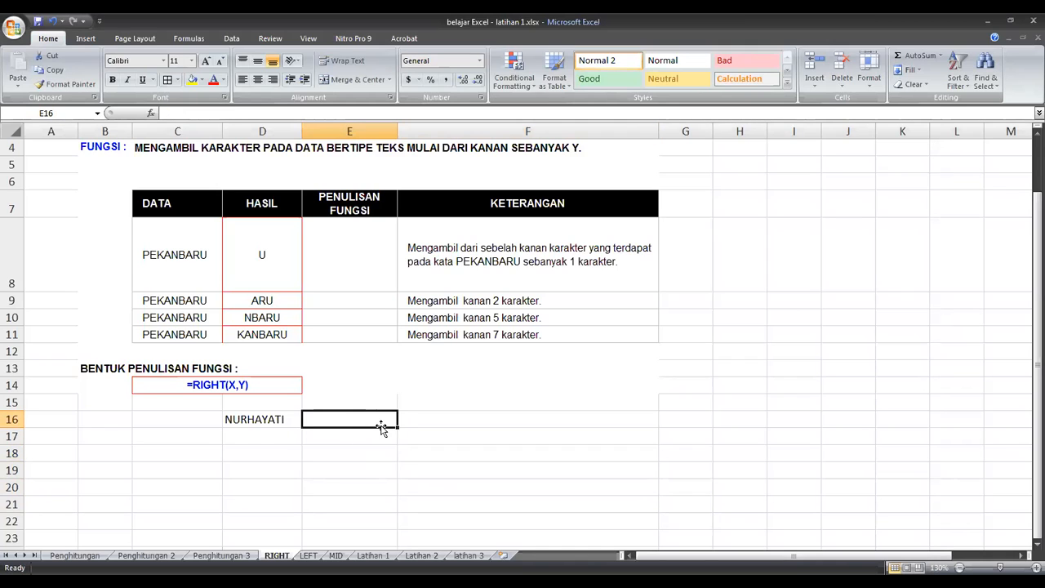
text(=)
click(262, 420)
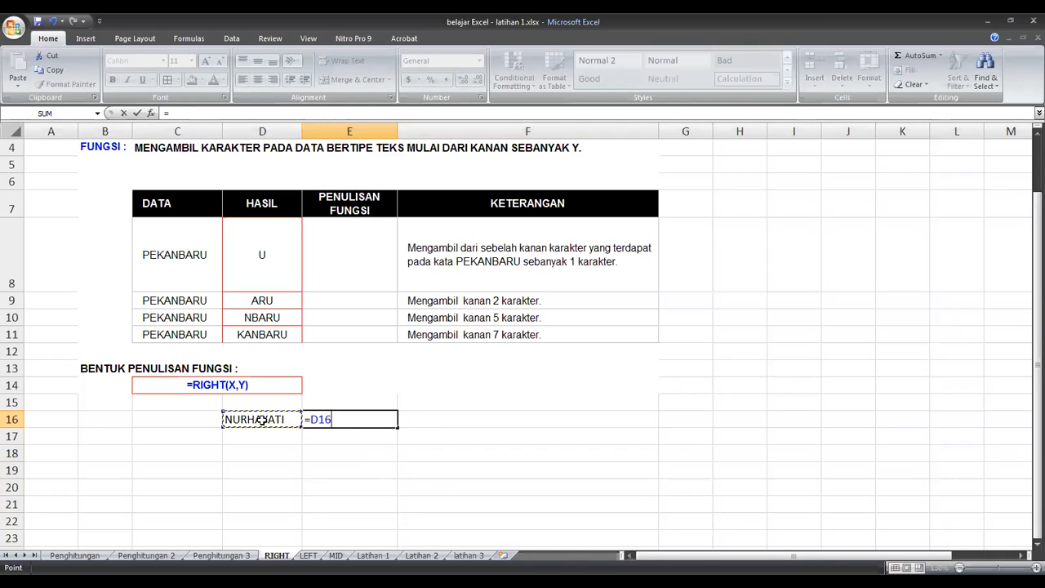
key(Return)
key(Up)
key(Delete)
click(402, 448)
click(363, 417)
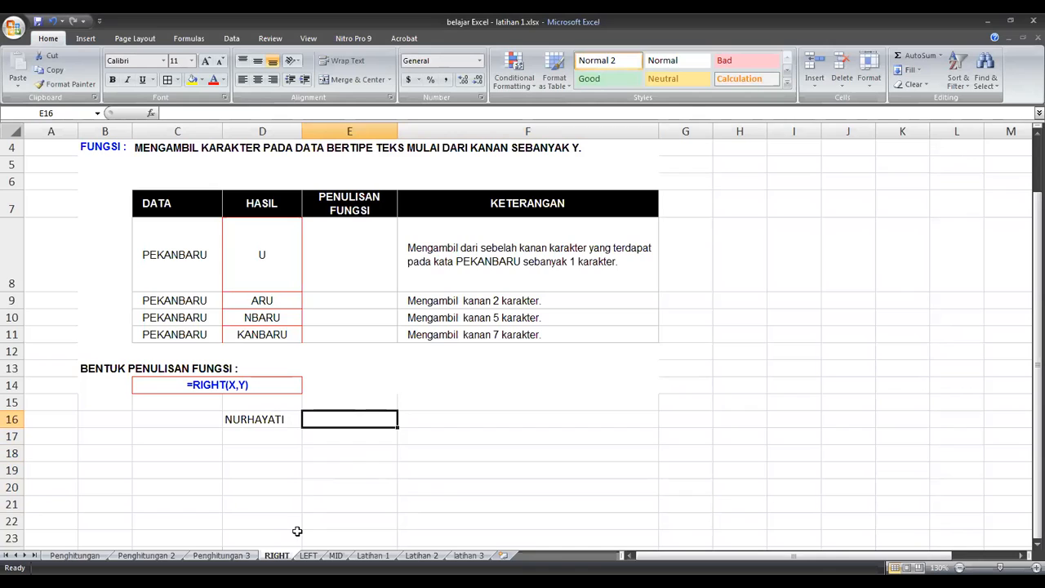
click(385, 498)
click(351, 424)
click(406, 475)
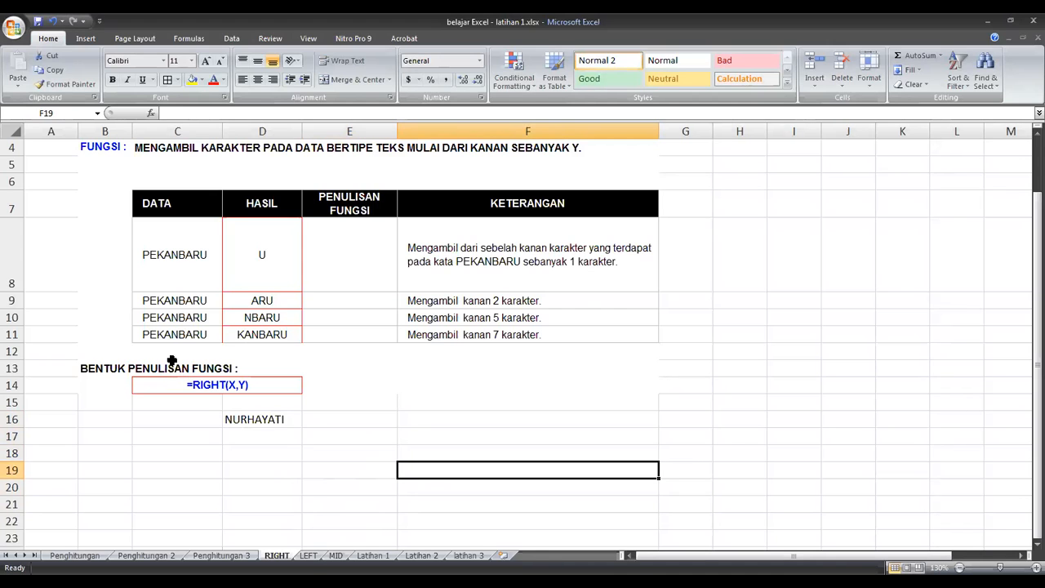
Step: Switch to the LEFT sheet and examine the first PEKANBARU example in C8 and its result in D8
click(308, 556)
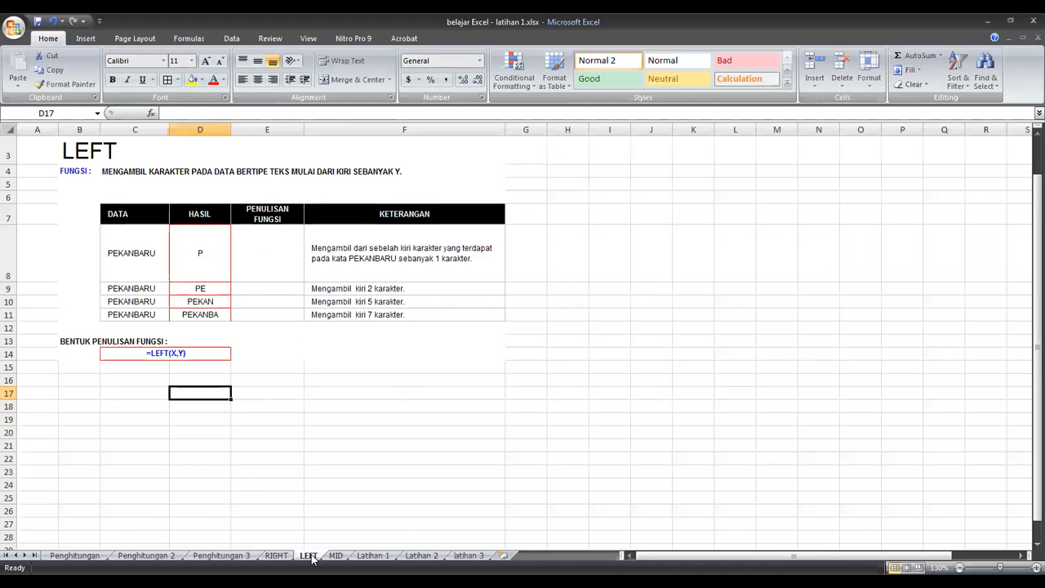
click(175, 381)
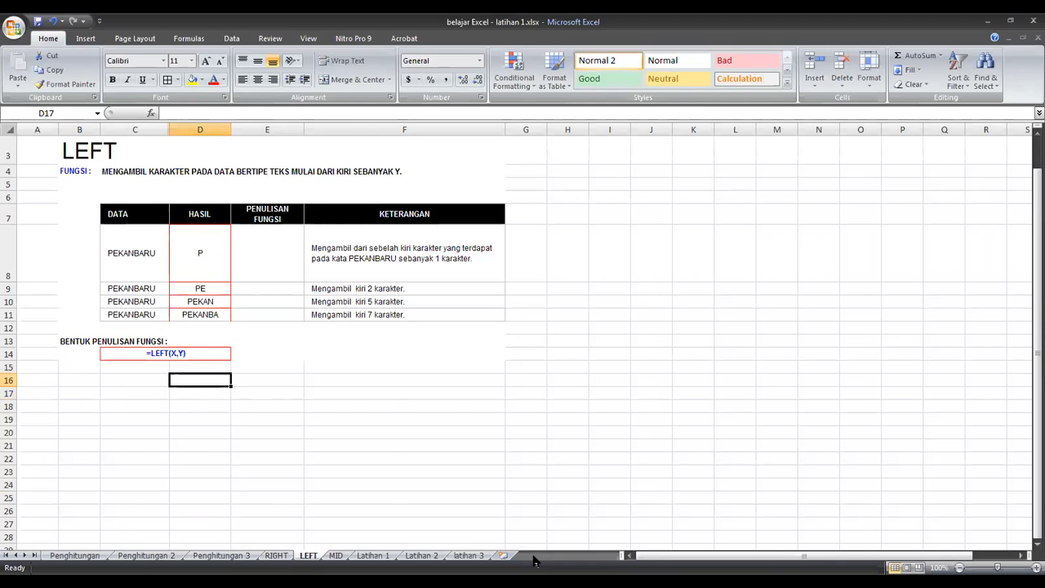
click(137, 255)
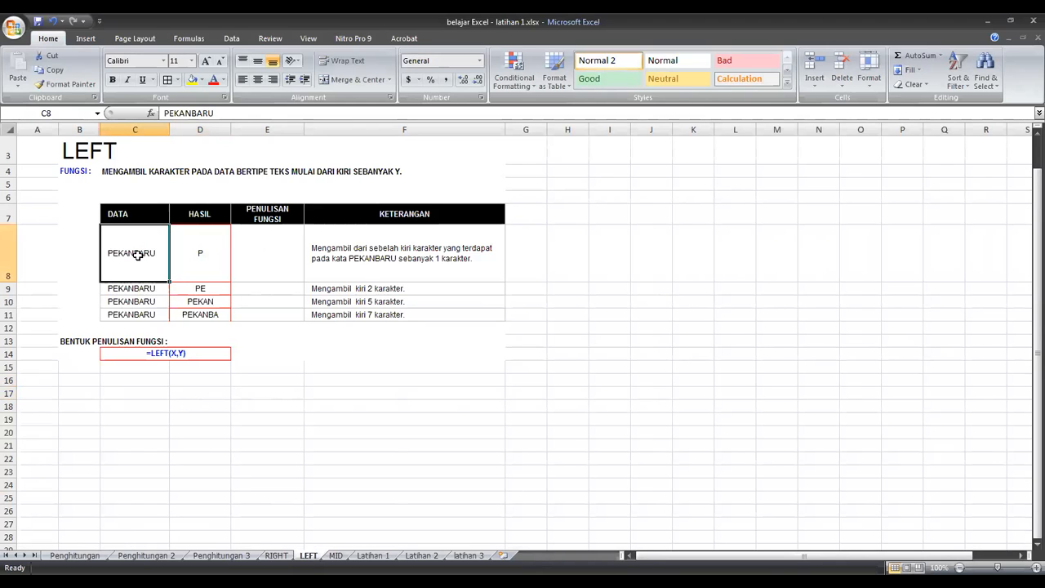
click(198, 376)
click(131, 255)
click(209, 249)
Step: Enter =LEFT(C8,1) in D18 to extract the first character of PEKANBARU
click(202, 405)
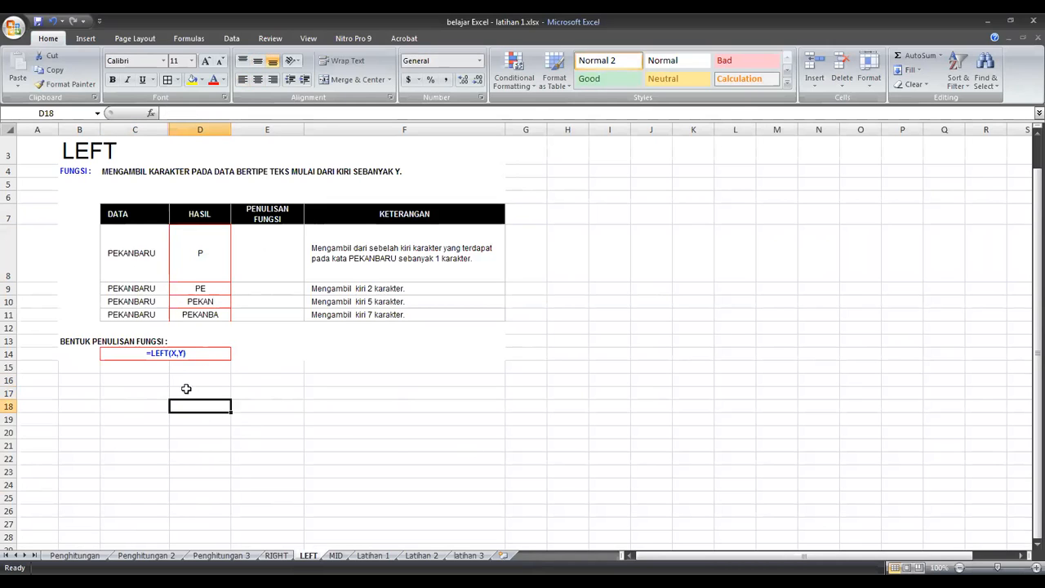
text(=)
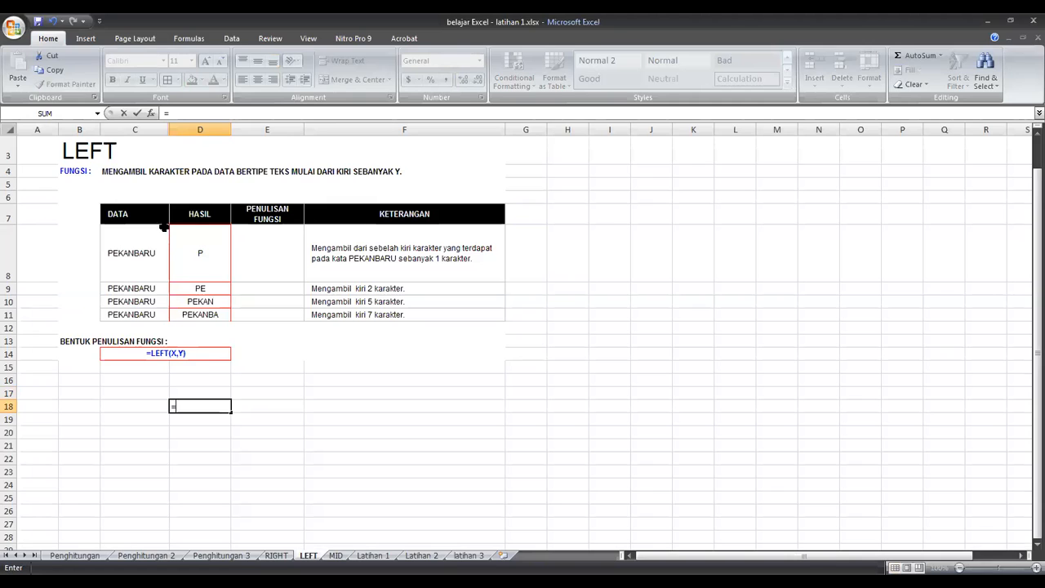
text(LE)
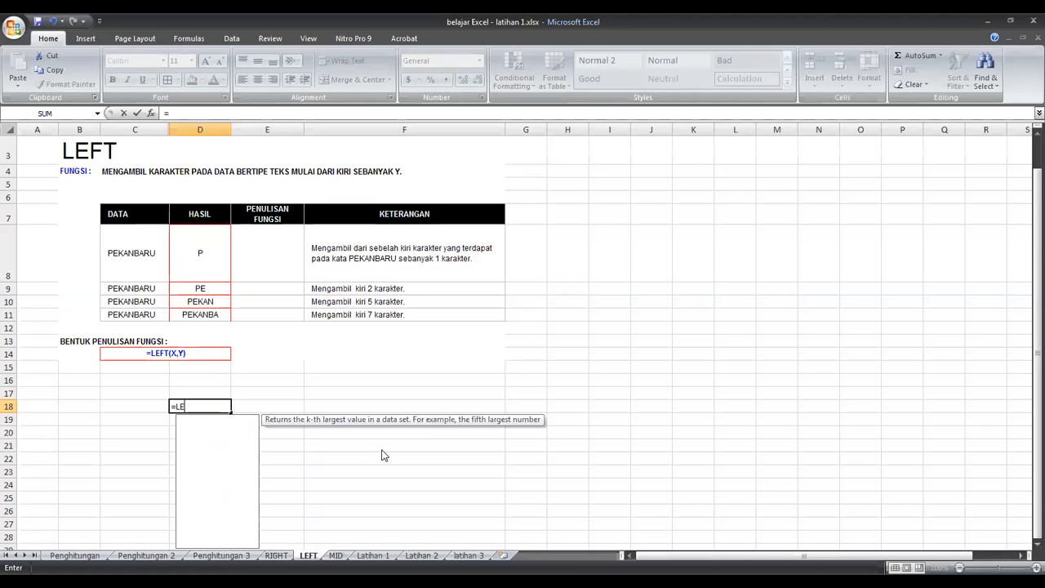
text(FT()
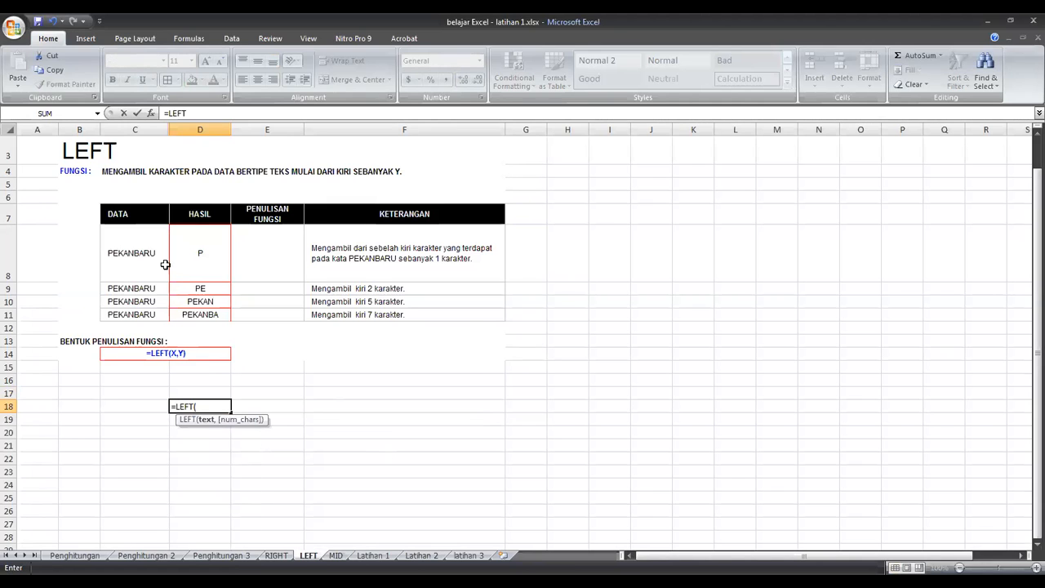
click(130, 259)
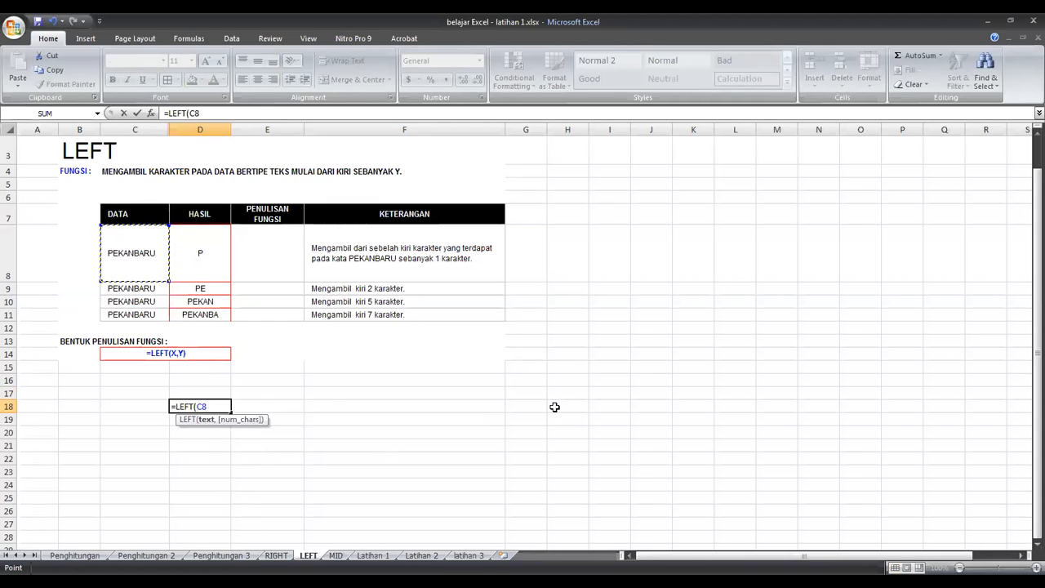
text(,)
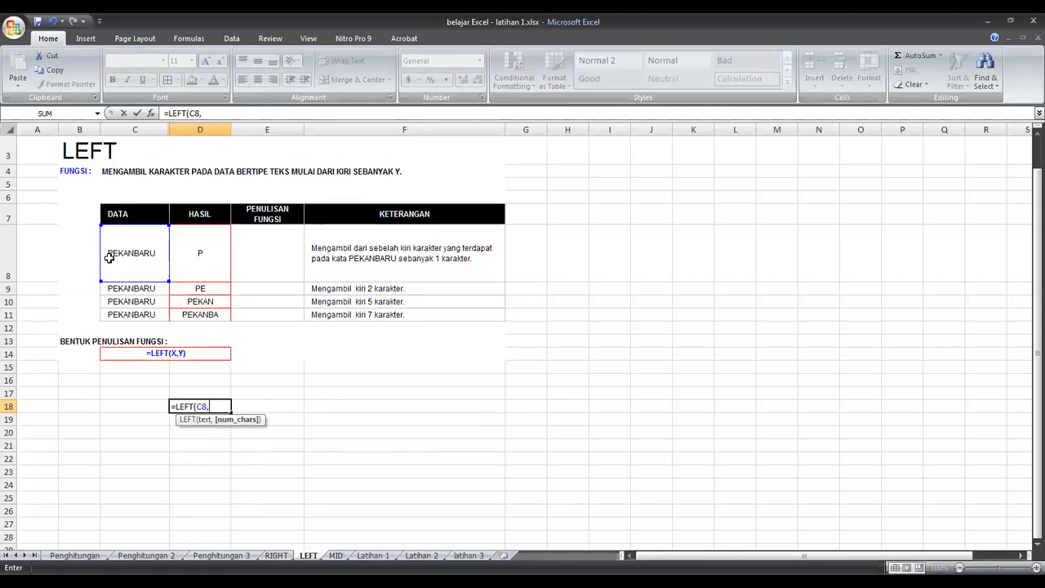
text(1))
key(Return)
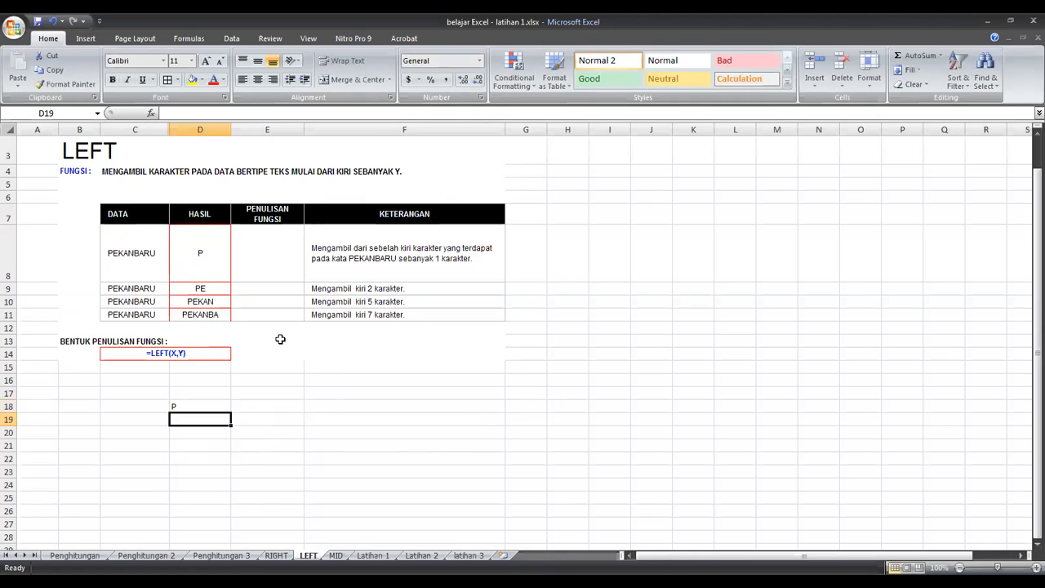
Step: Start a RIGHT formula in D19 with C8 as its text argument, up to the character-count argument
text(=)
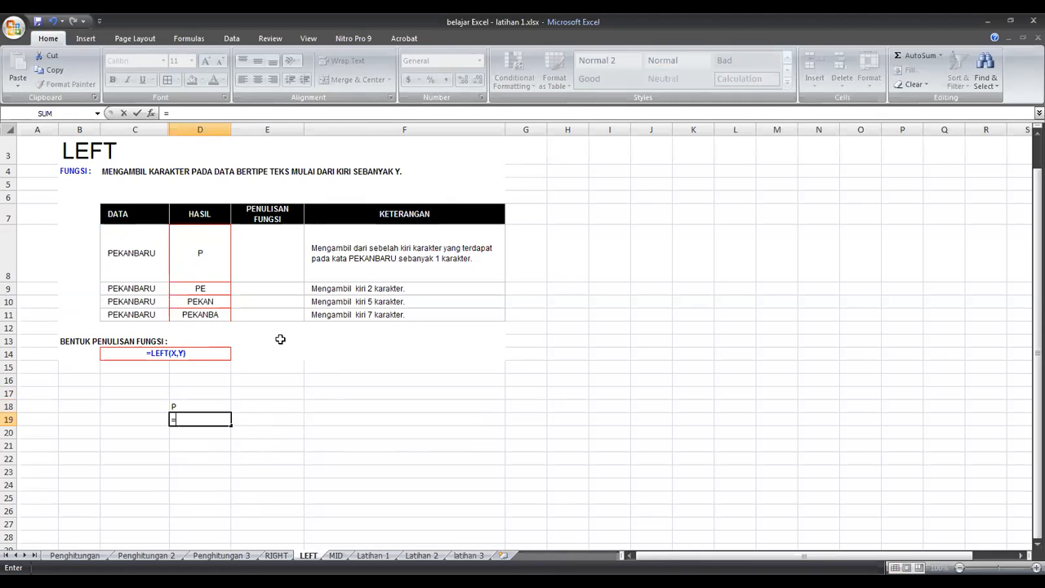
text(R)
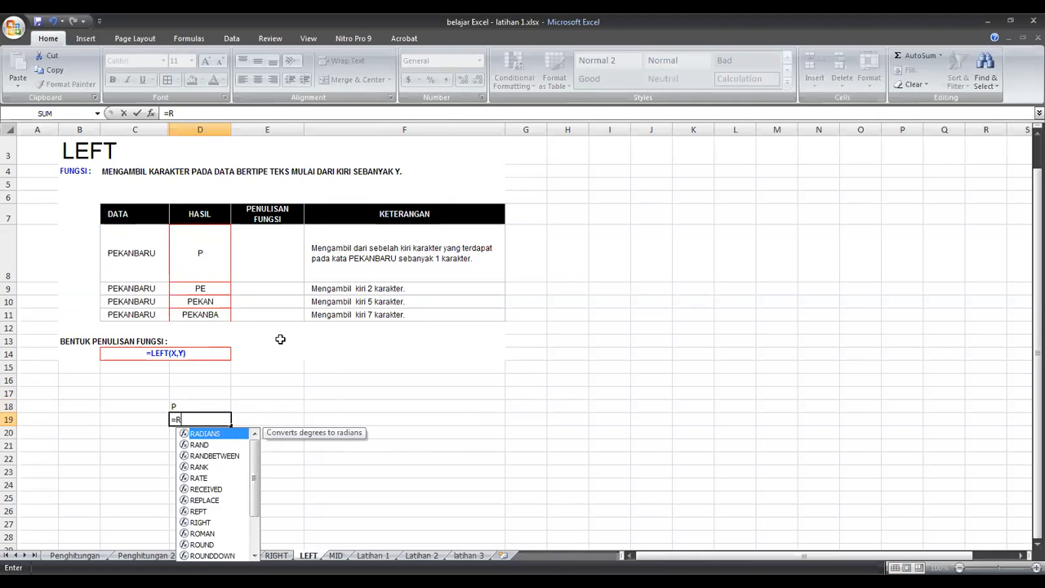
text(IGHT()
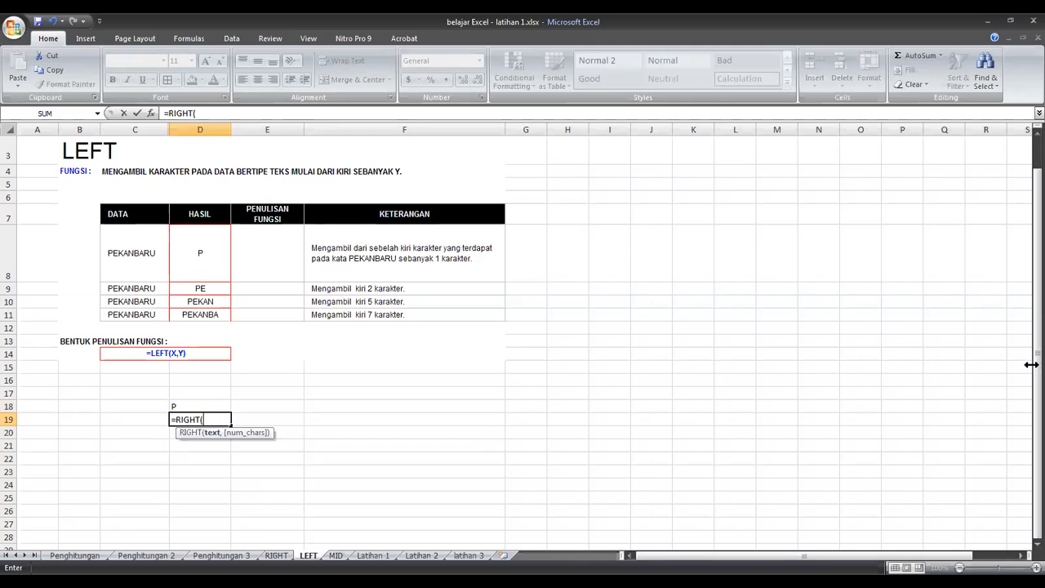
drag(1030, 316, 1027, 296)
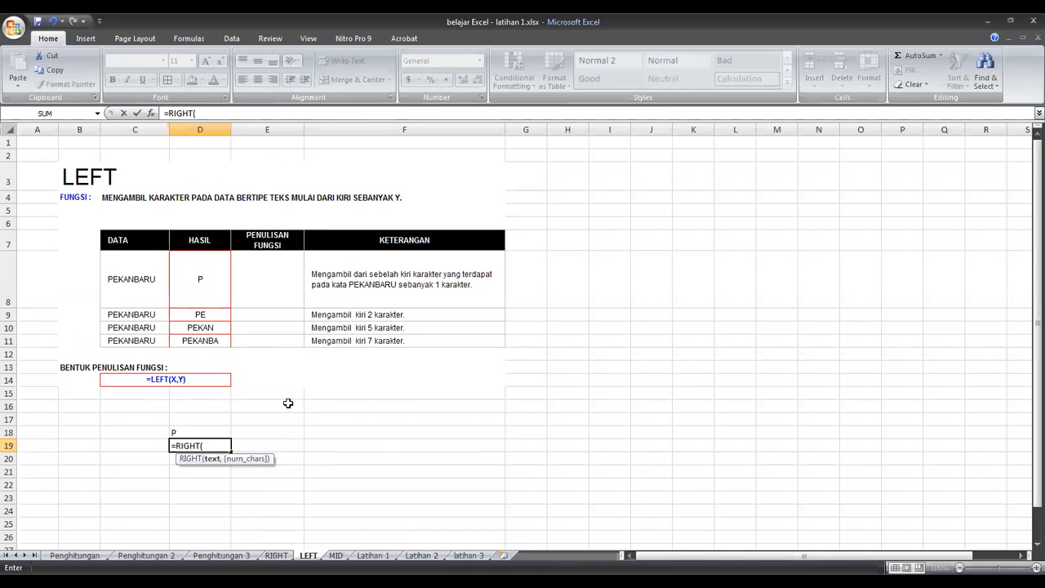
click(126, 274)
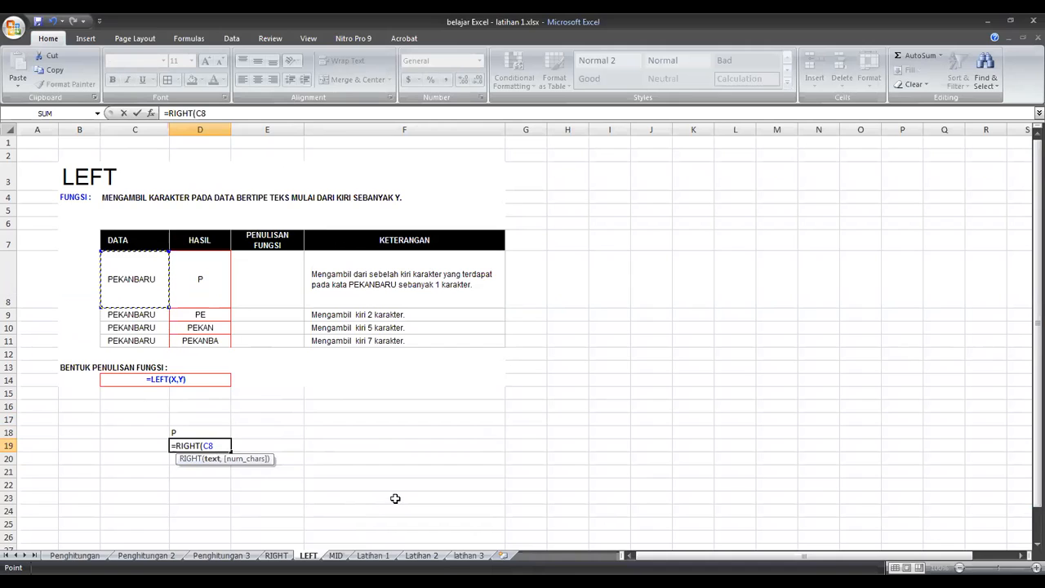
text(,)
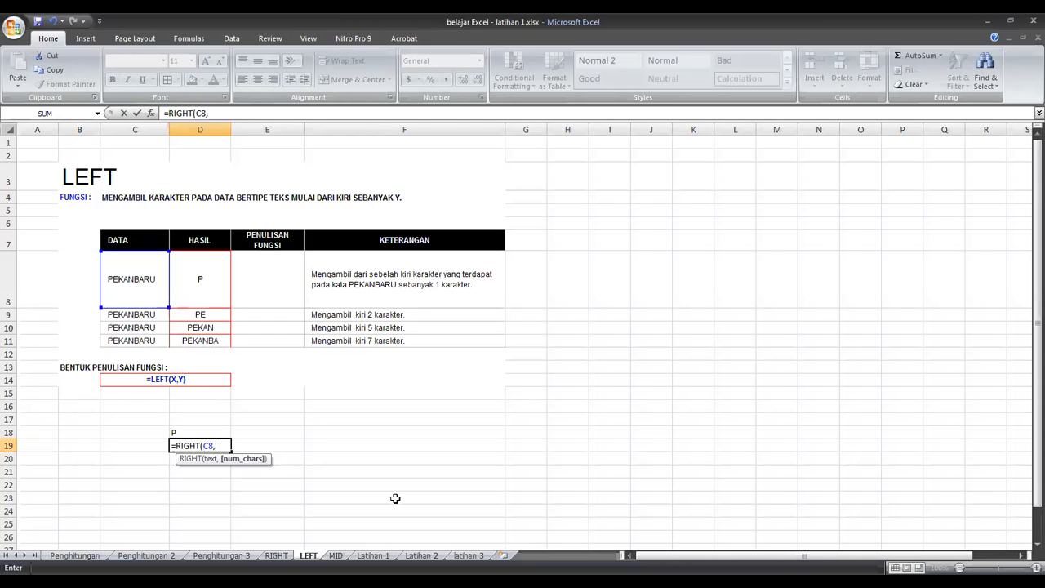
Step: Replace the function name RIGHT with LEFT in the unfinished formula in D19
key(Left)
key(Left)
key(Left)
key(Right)
key(Right)
key(Right)
key(F2)
key(Left)
key(Left)
key(Left)
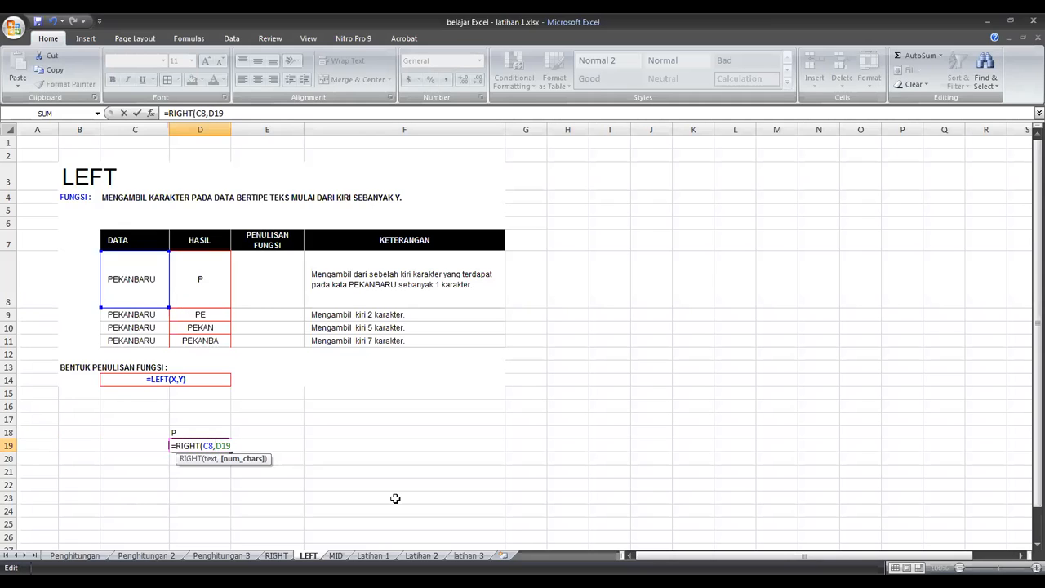
key(Left)
key(Left)
key(Left)
key(Left)
key(BackSpace)
key(BackSpace)
key(BackSpace)
key(BackSpace)
key(BackSpace)
text(LE)
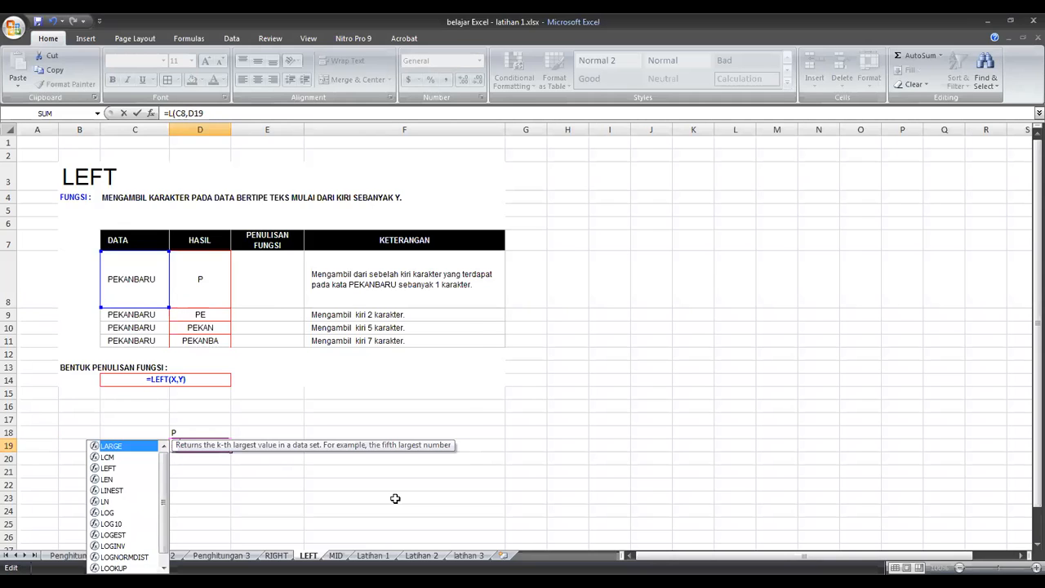
text(FT)
Step: Remove the stray D19 reference and complete the formula as =LEFT(C8,5)
key(Right)
key(Right)
key(Right)
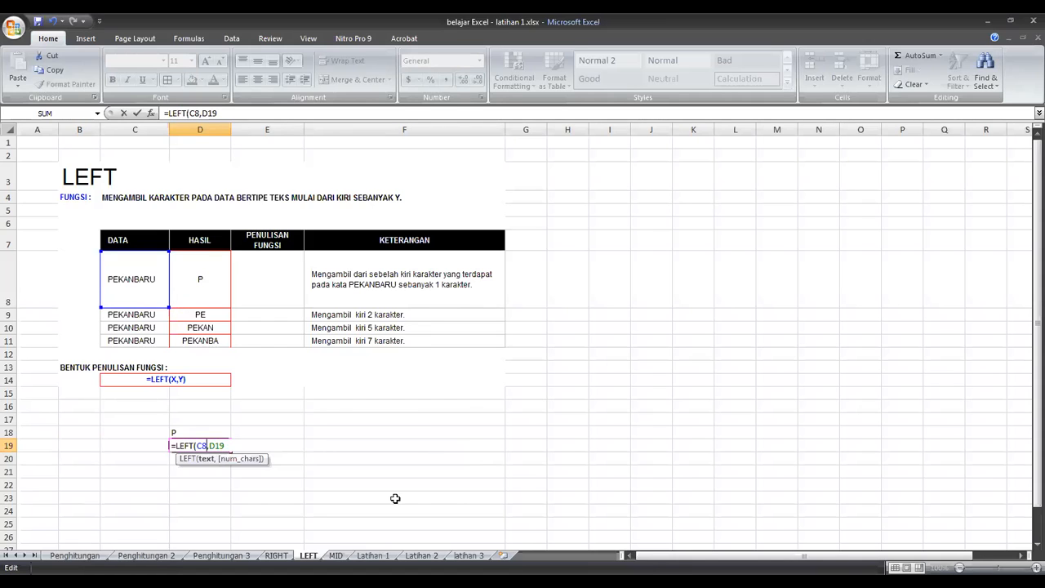
key(Right)
key(Delete)
key(Delete)
key(Delete)
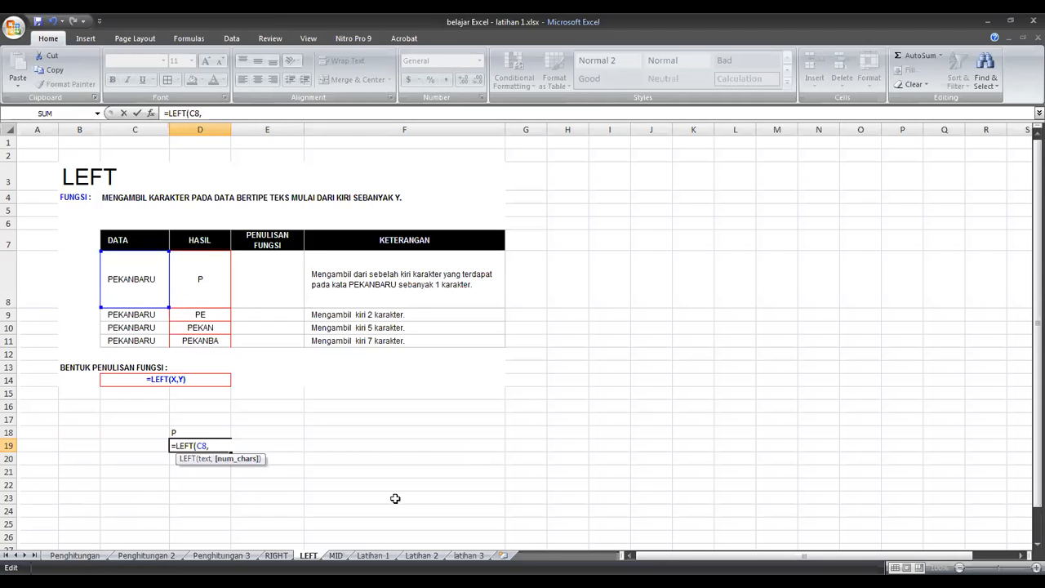
text(5))
key(Return)
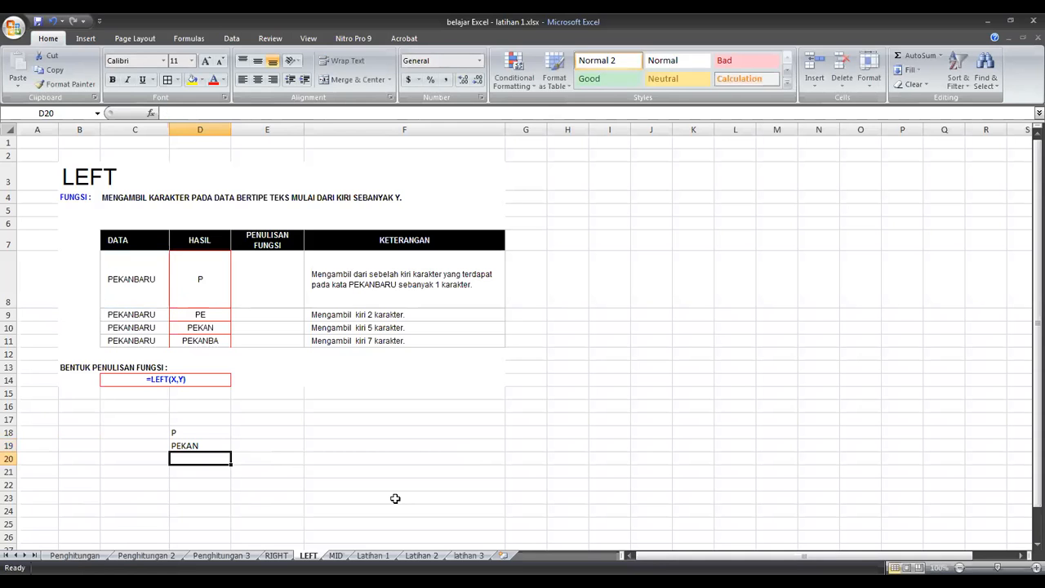
Step: Enter =LEFT(C8,7) in D20 to extract the first seven characters of PEKANBARU
scroll(213, 445, up, 3)
scroll(217, 446, down, 1)
click(275, 457)
click(262, 474)
text(=)
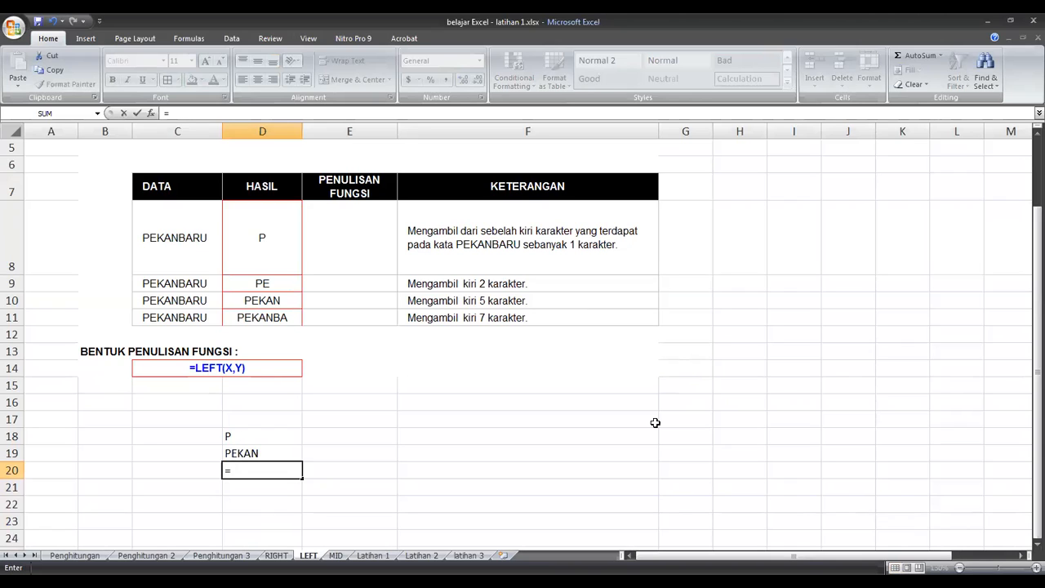
text(LEFT()
click(168, 236)
text(,)
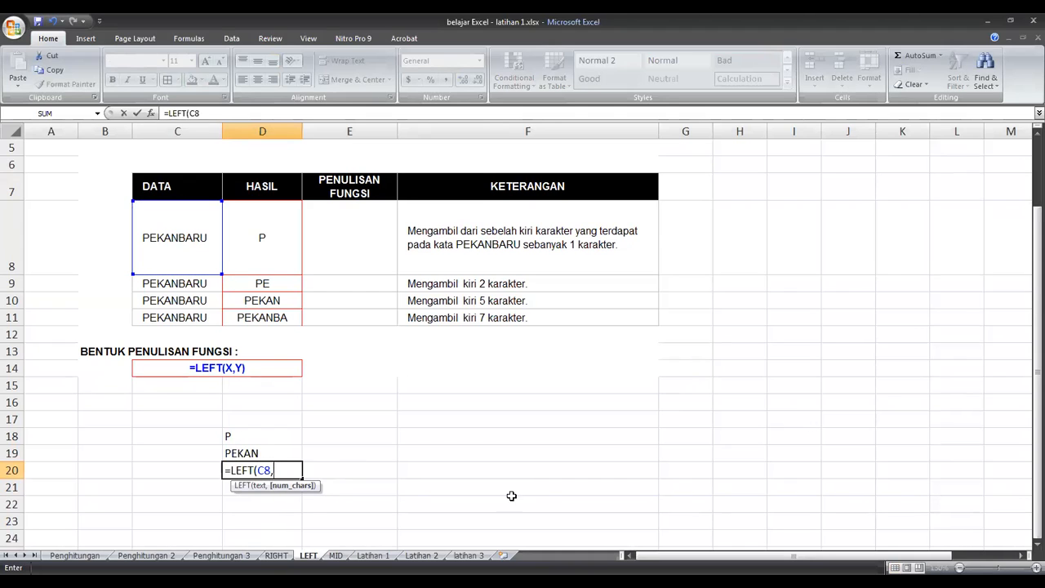
text(7))
key(Return)
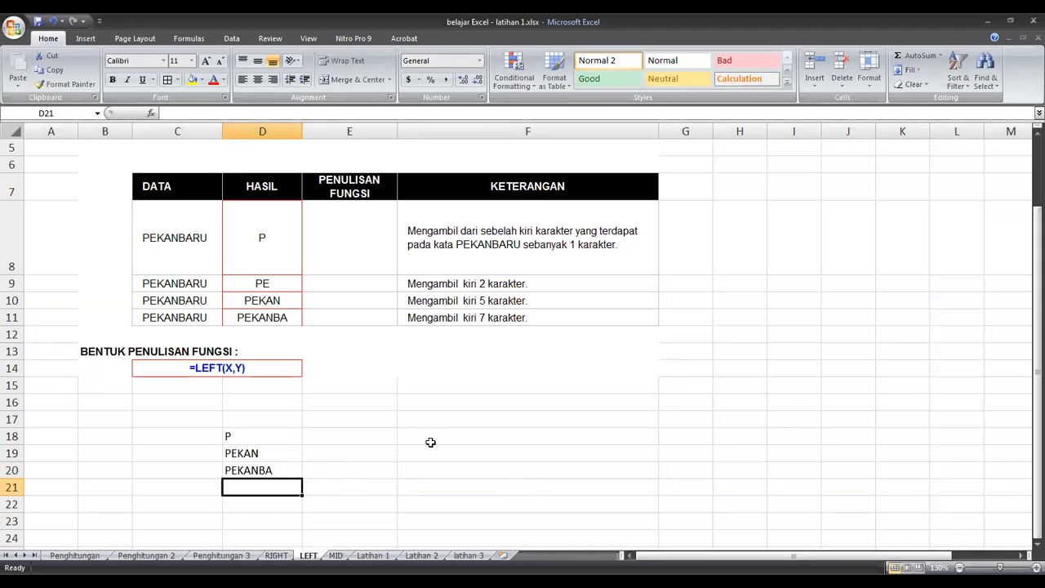
Step: Switch to the MID sheet and enter the sample text PEKANBARU in C16
click(386, 473)
click(336, 556)
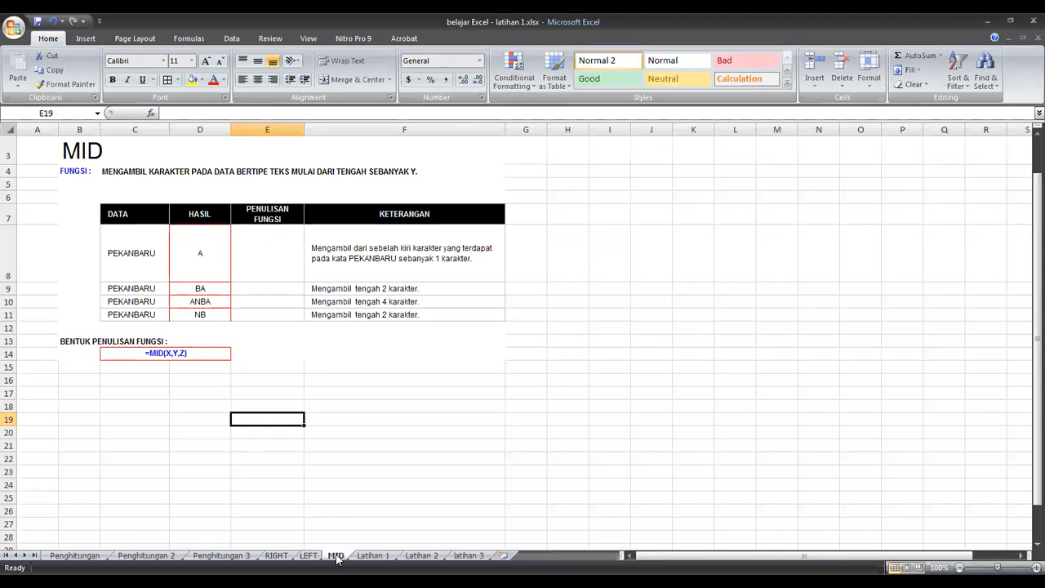
click(354, 445)
scroll(223, 398, up, 2)
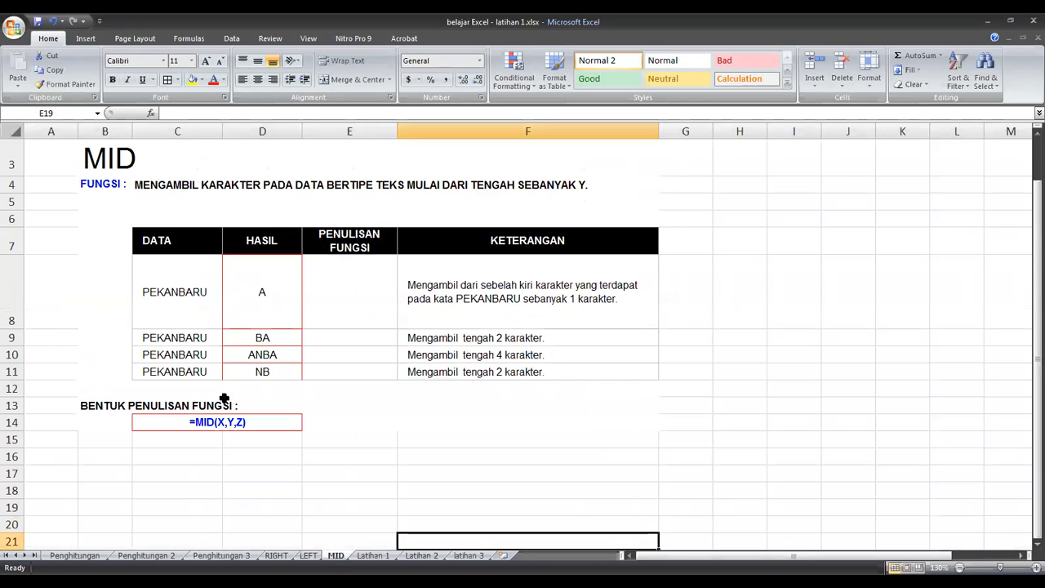
click(360, 477)
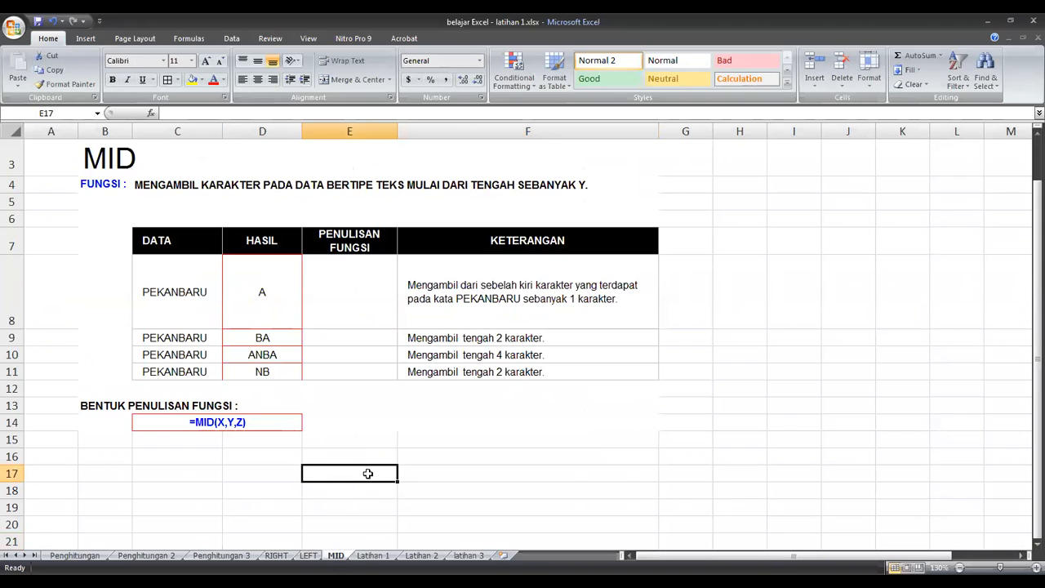
click(480, 480)
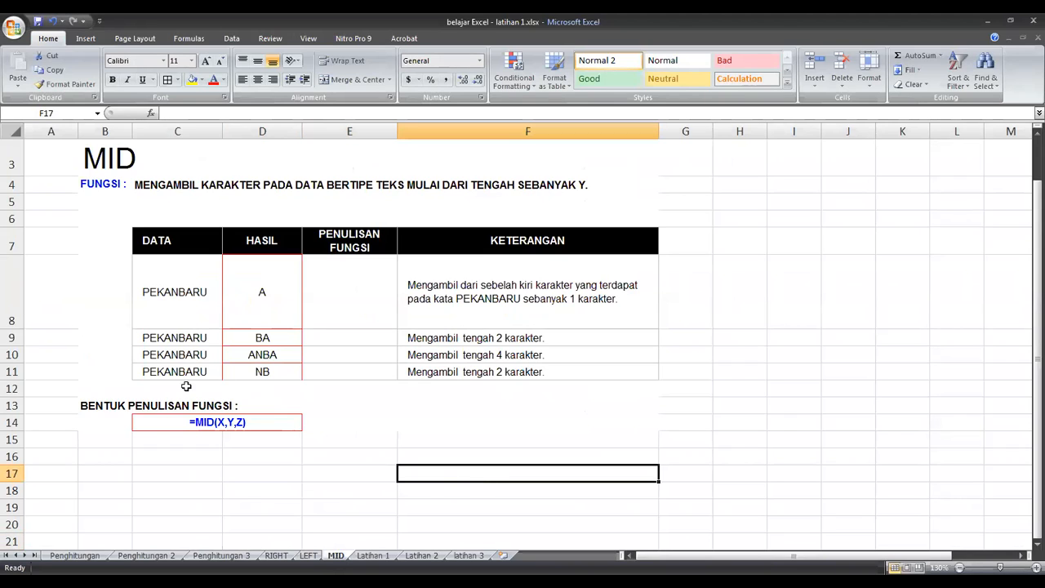
click(174, 295)
click(185, 443)
click(183, 455)
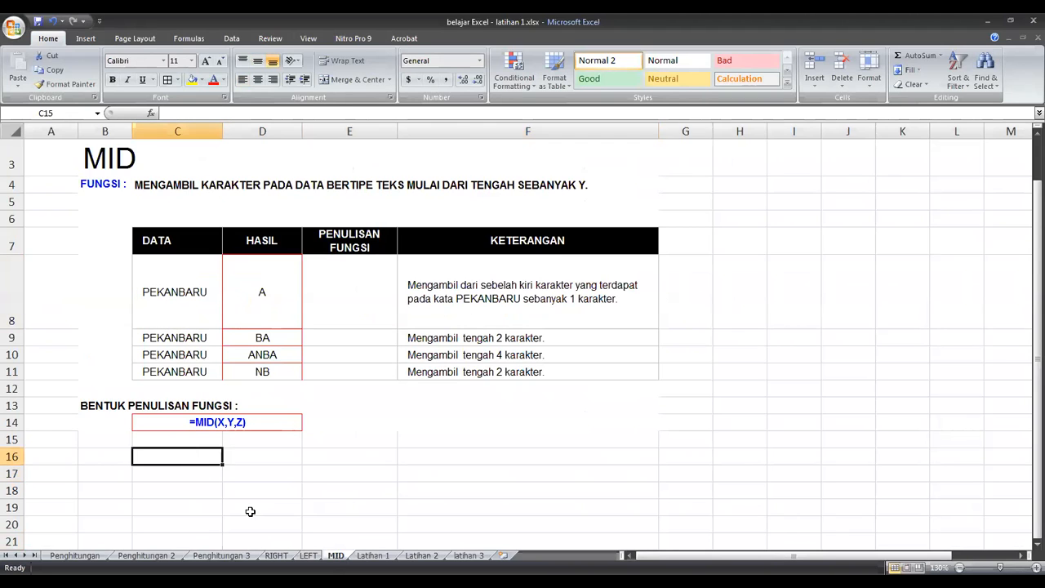
text(PEKANBARU)
key(Return)
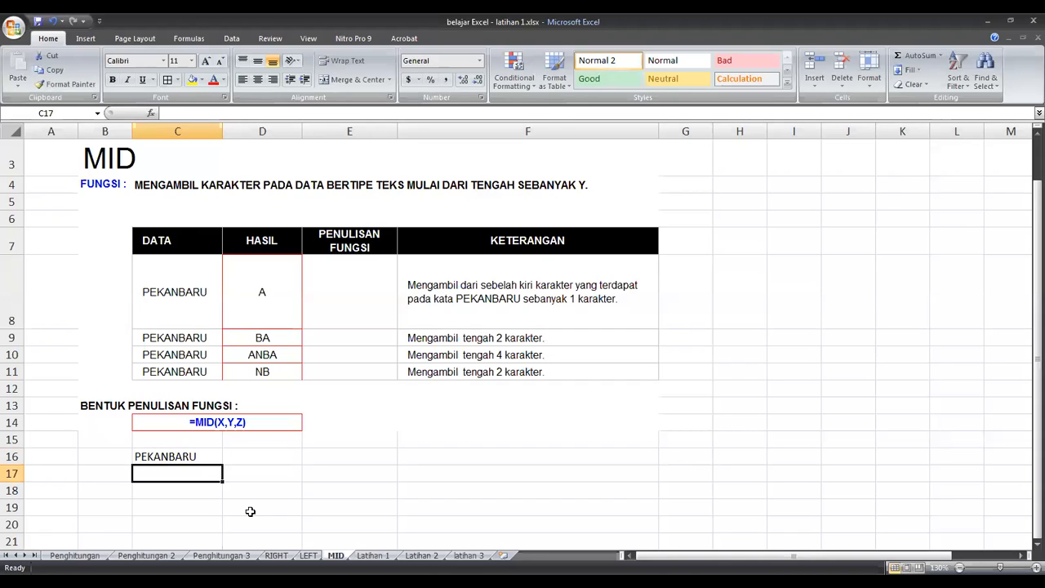
Step: Enter =MID(C16,5,1) in D16 to extract one character of PEKANBARU starting at the fifth position
key(Up)
key(Right)
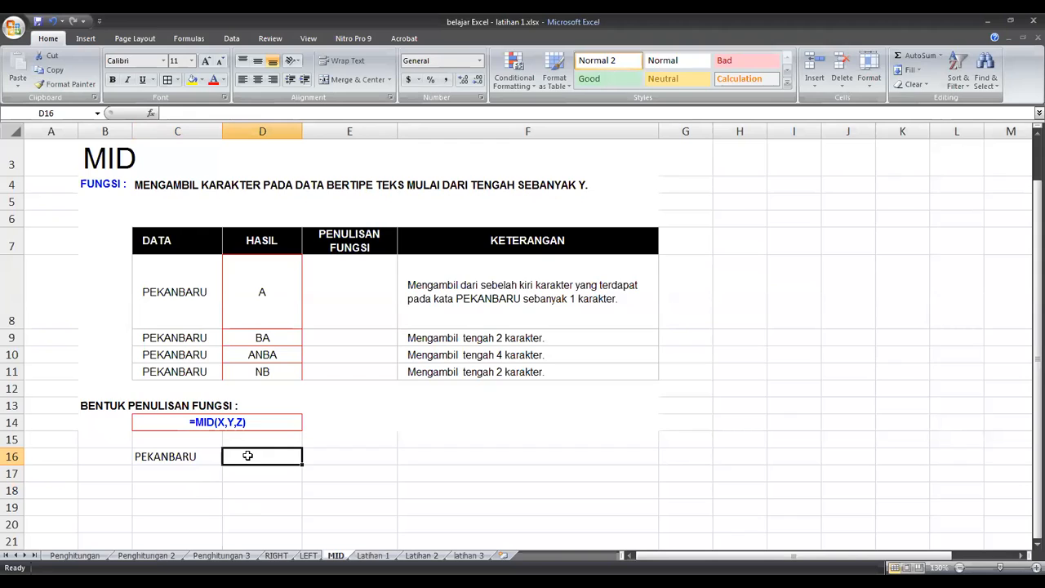
text(=)
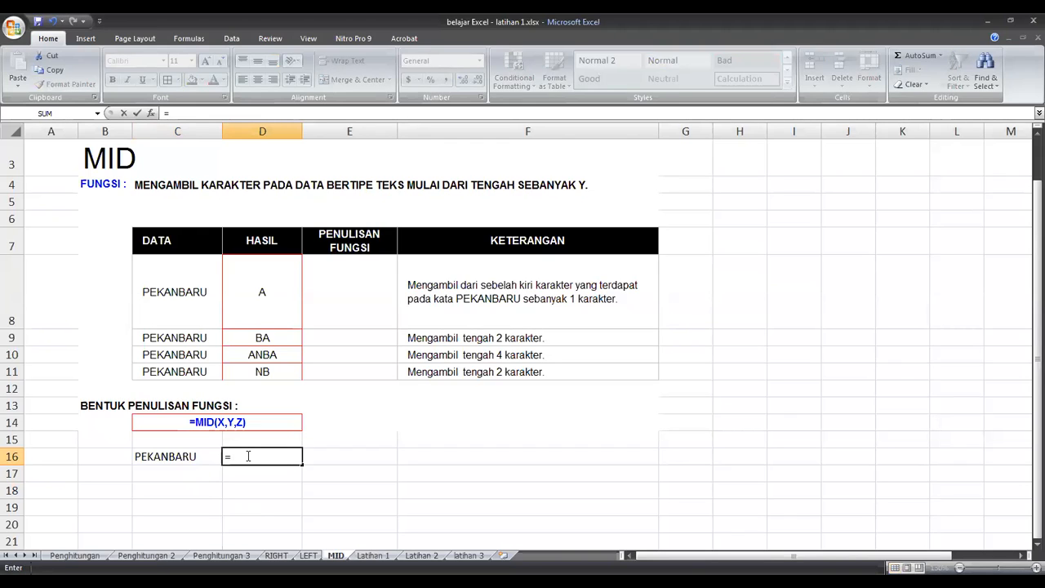
text(MID)
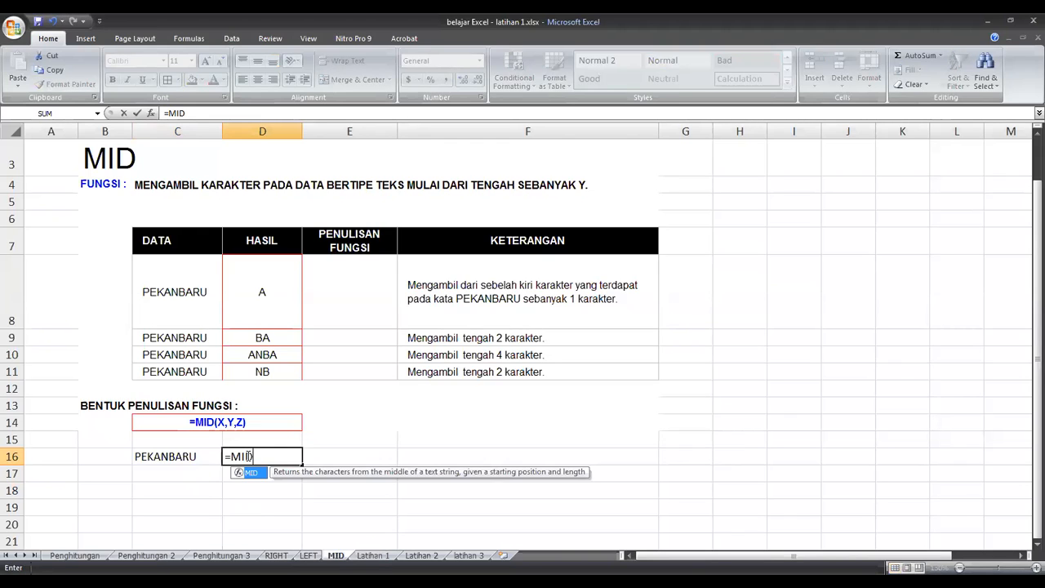
text(()
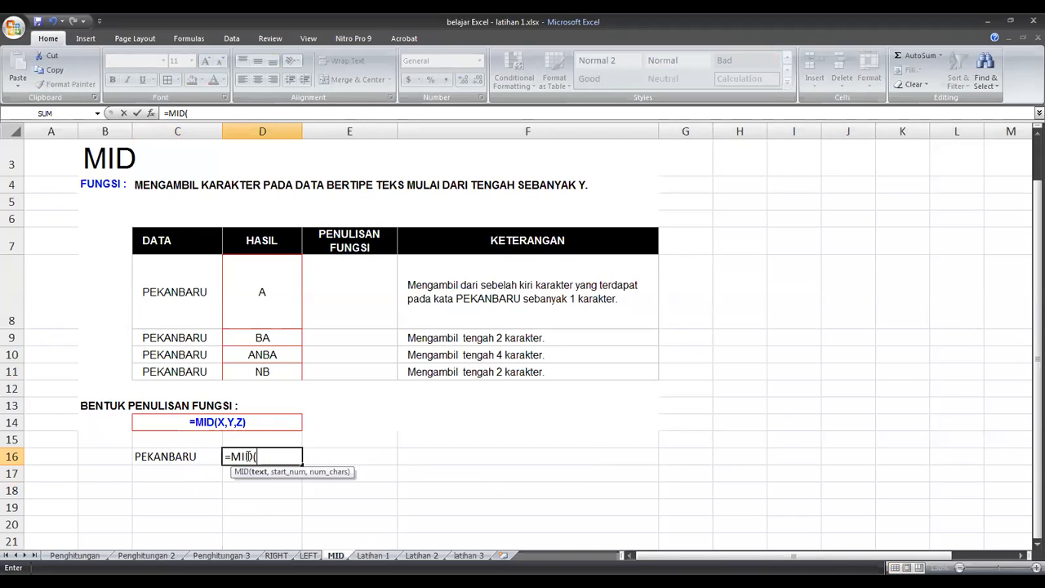
click(163, 457)
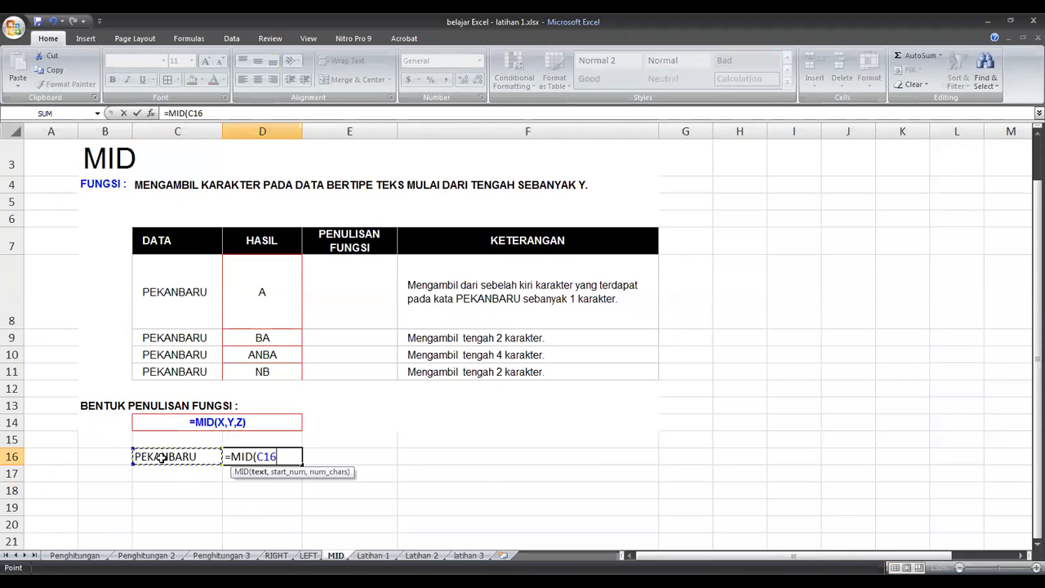
text(,)
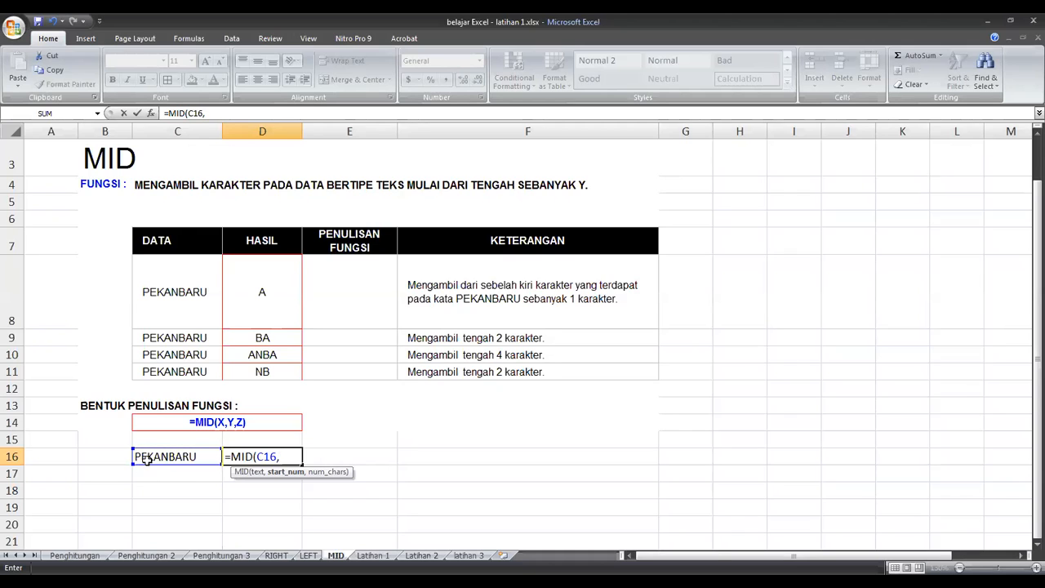
click(288, 454)
text(5,)
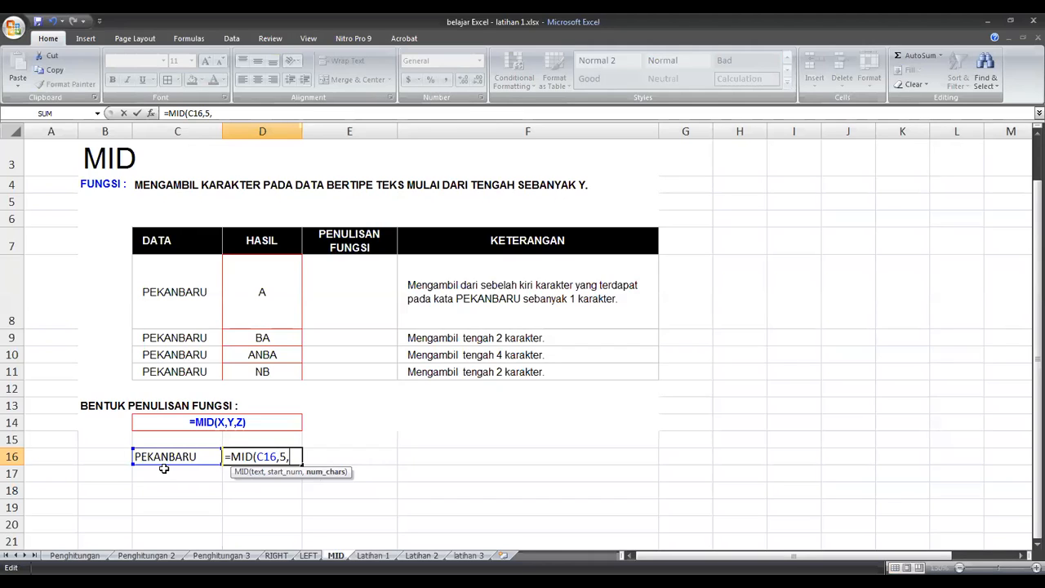
text(1))
key(Return)
key(Up)
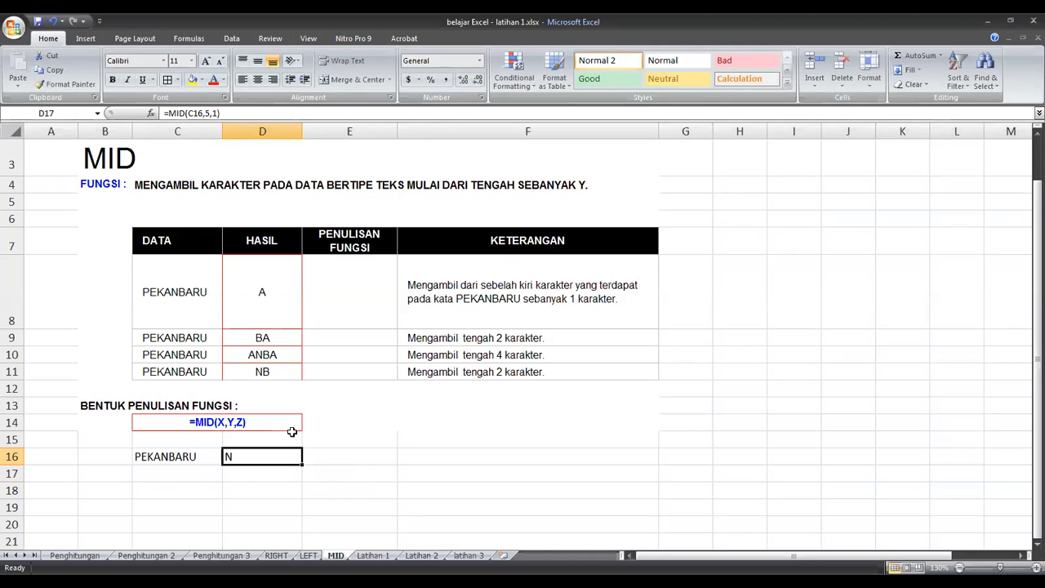
Step: Enter =MID(C16,4,4) in D17 to extract four characters of PEKANBARU starting at the fourth position
key(Down)
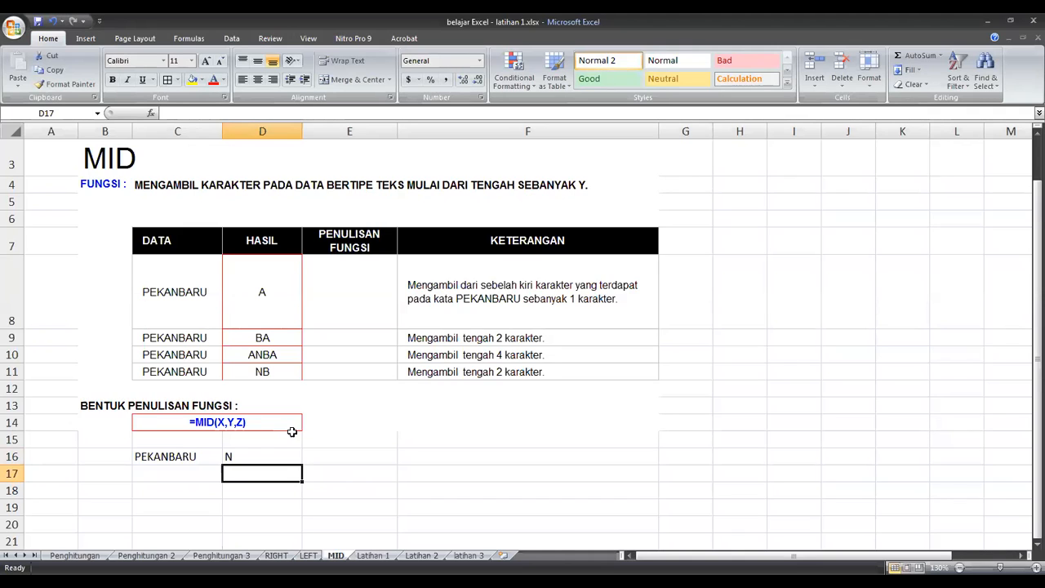
text(=)
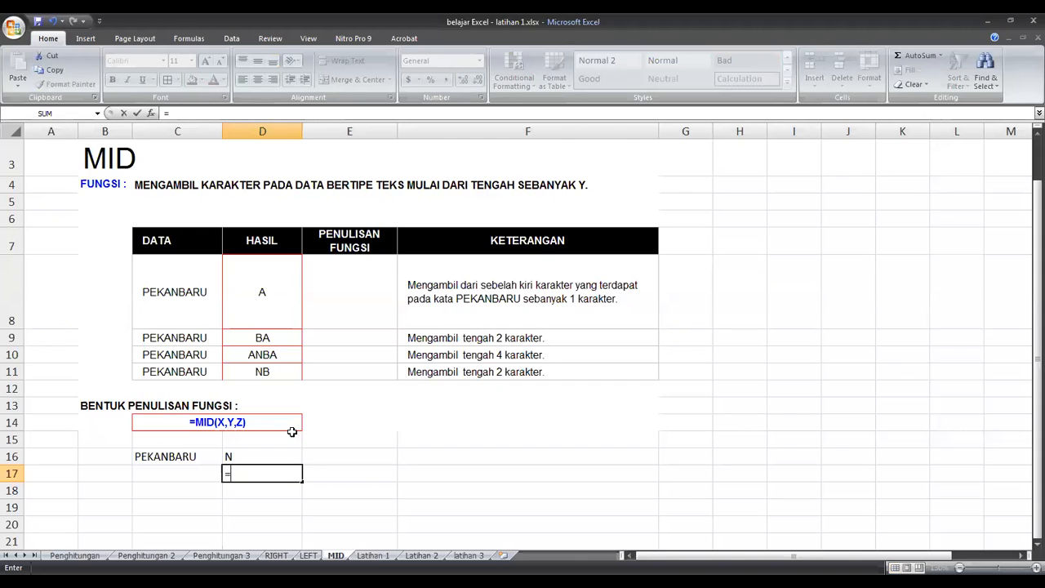
text(M)
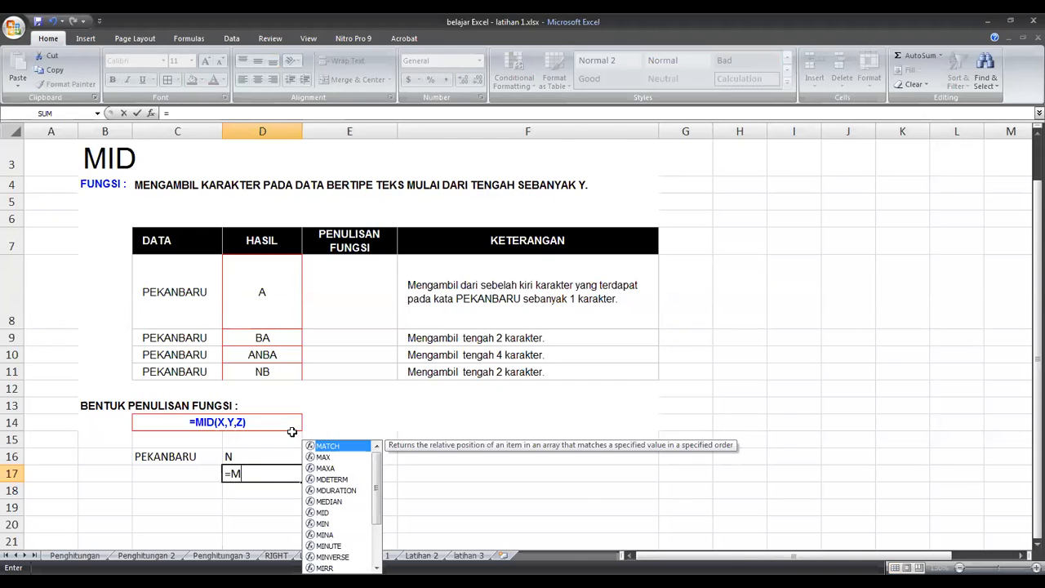
text(ID()
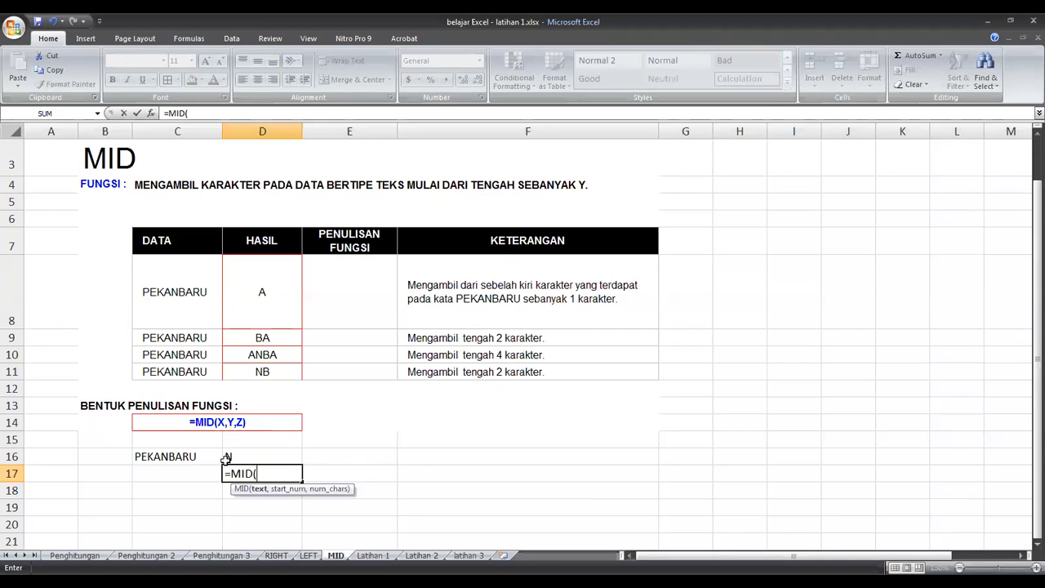
click(172, 455)
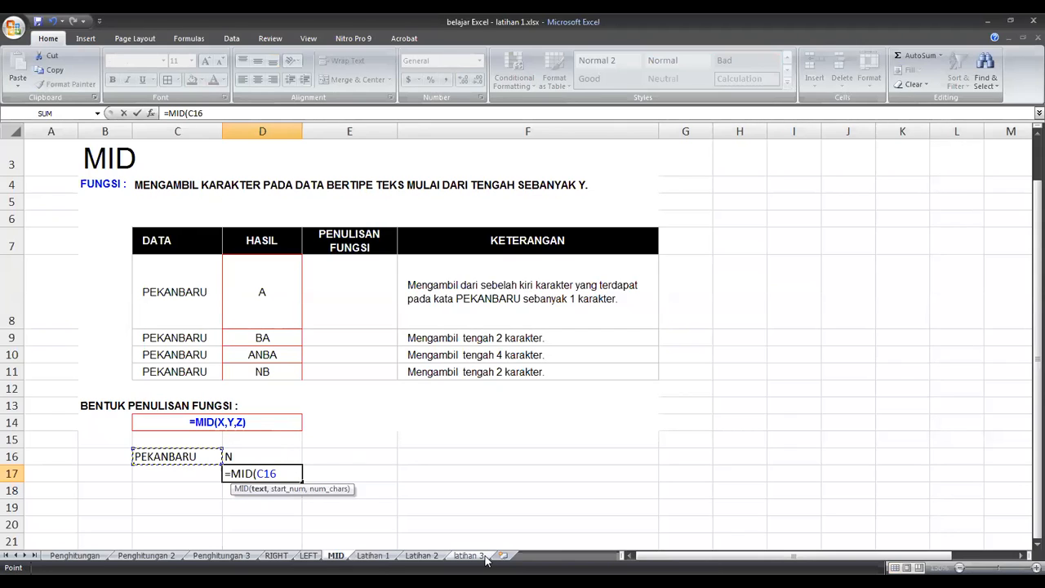
text(,)
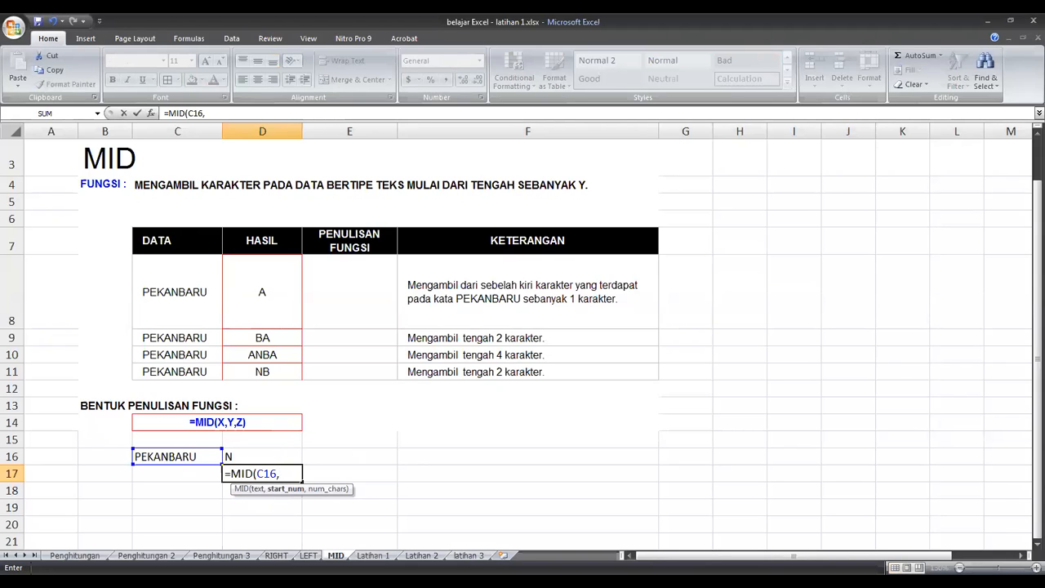
text(4,)
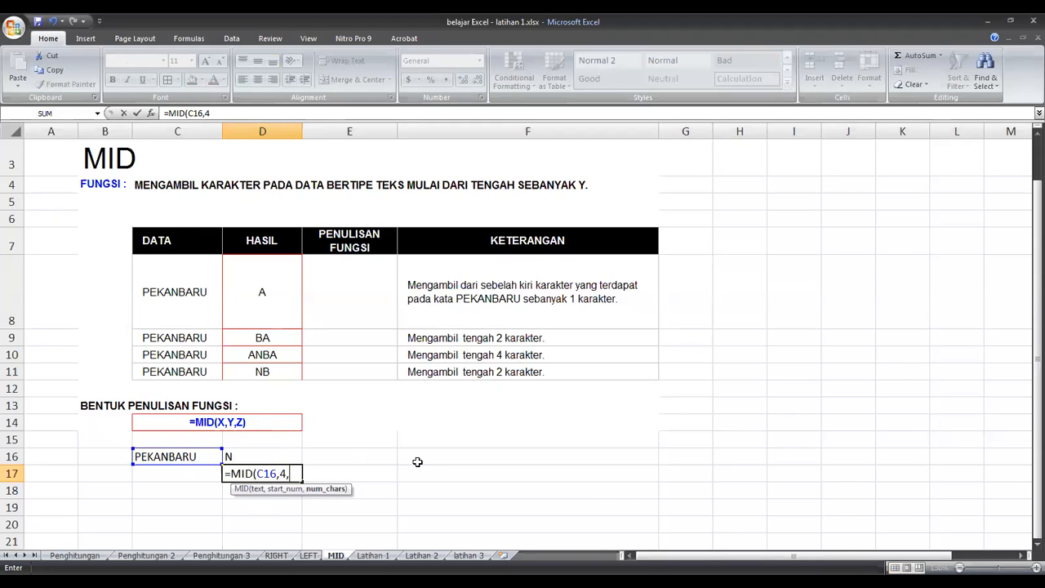
text(4)
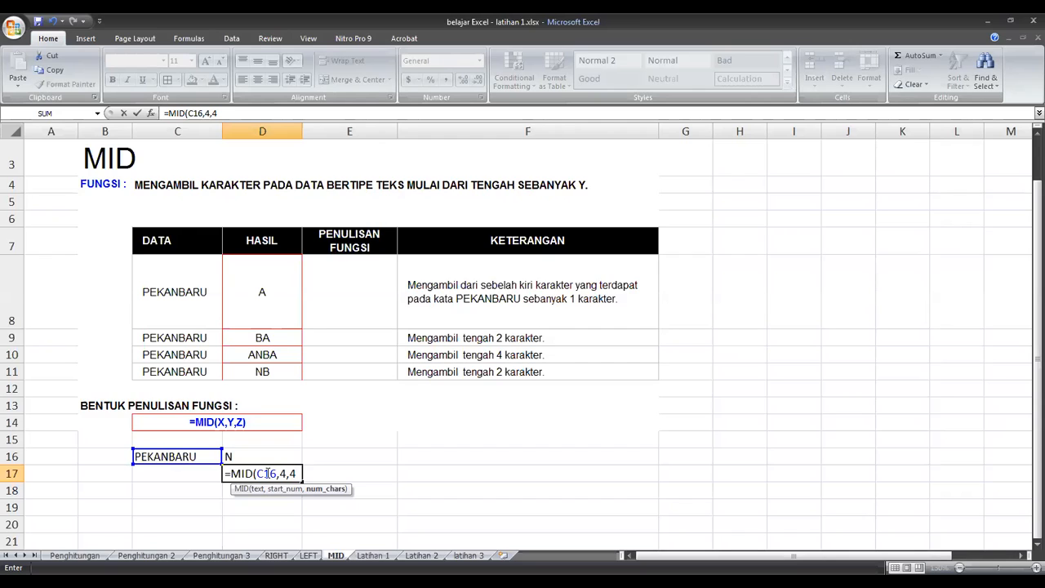
text())
key(Return)
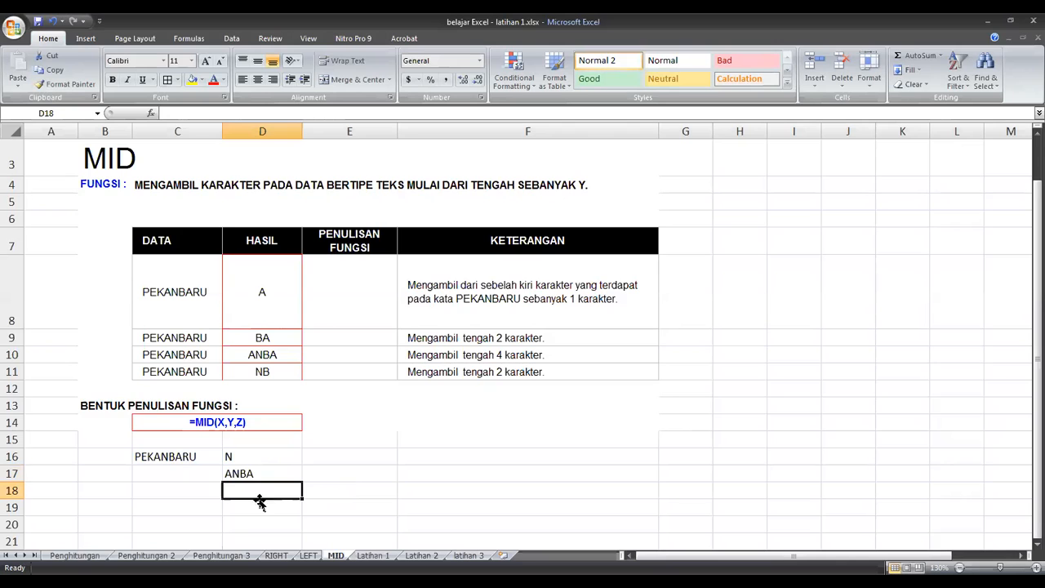
scroll(285, 487, down, 1)
scroll(286, 486, up, 1)
scroll(285, 487, down, 1)
scroll(285, 485, up, 1)
click(404, 112)
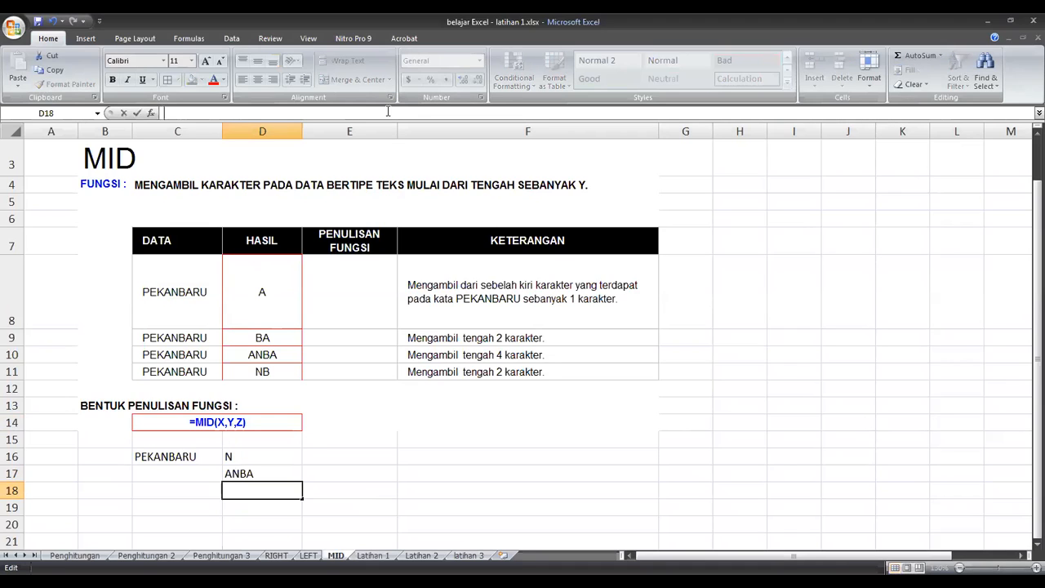
text(&)
key(BackSpace)
key(Return)
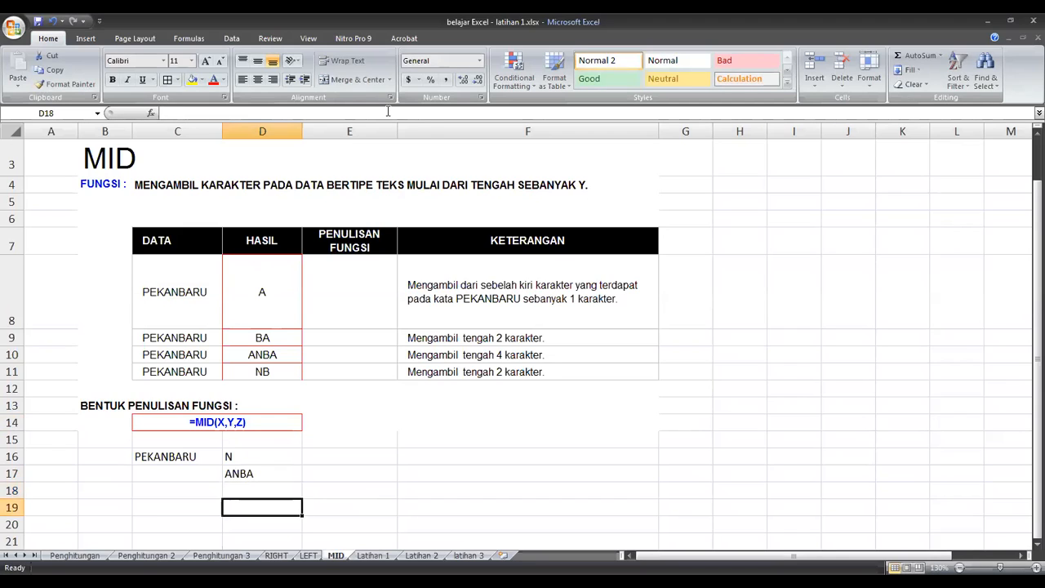
key(Up)
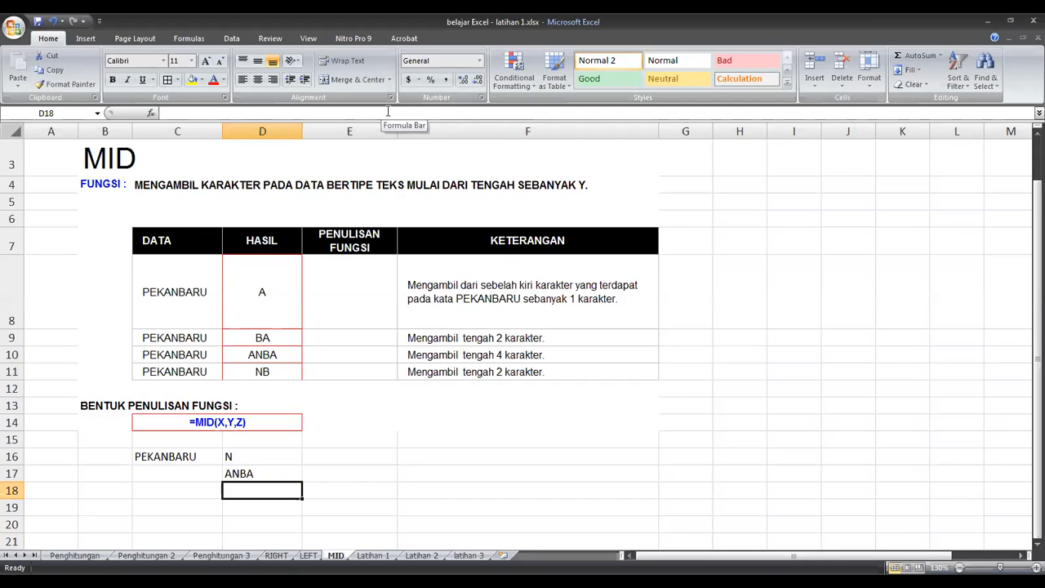
key(Down)
key(Up)
key(Down)
key(Up)
key(Down)
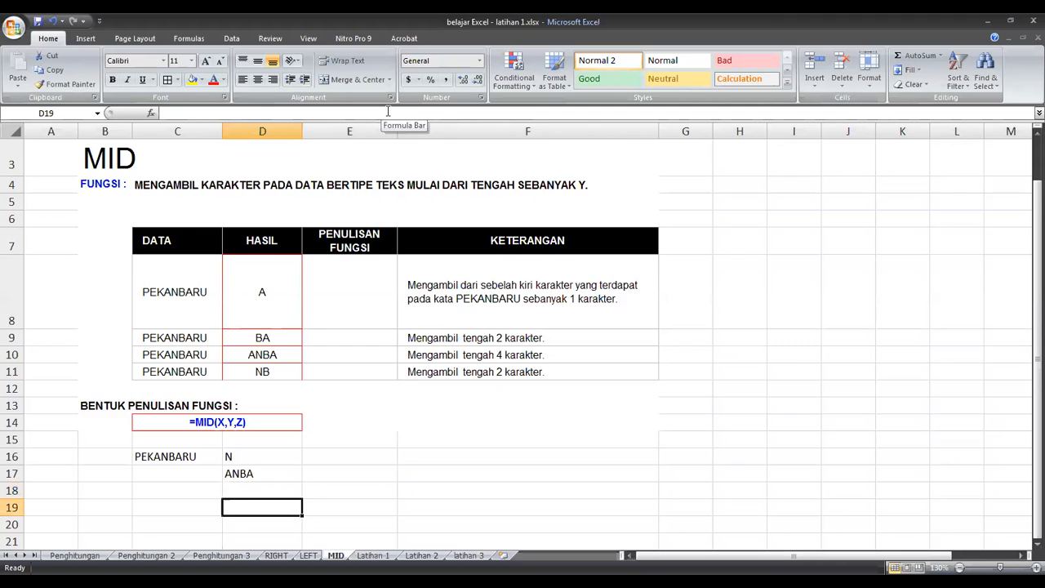
Step: Begin a MID formula in D18 that reads the text in C16 from the third character
key(Up)
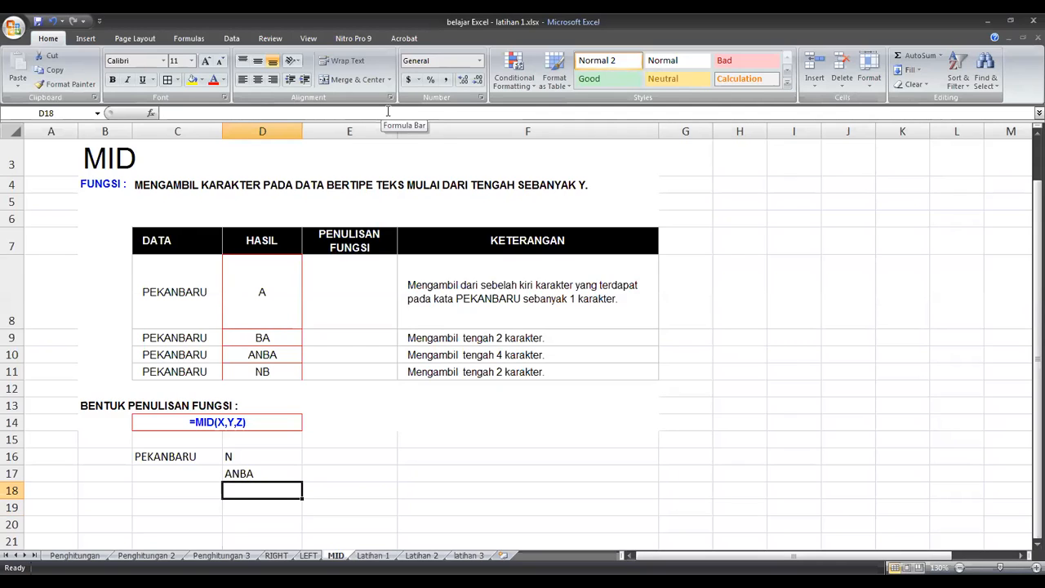
text(=)
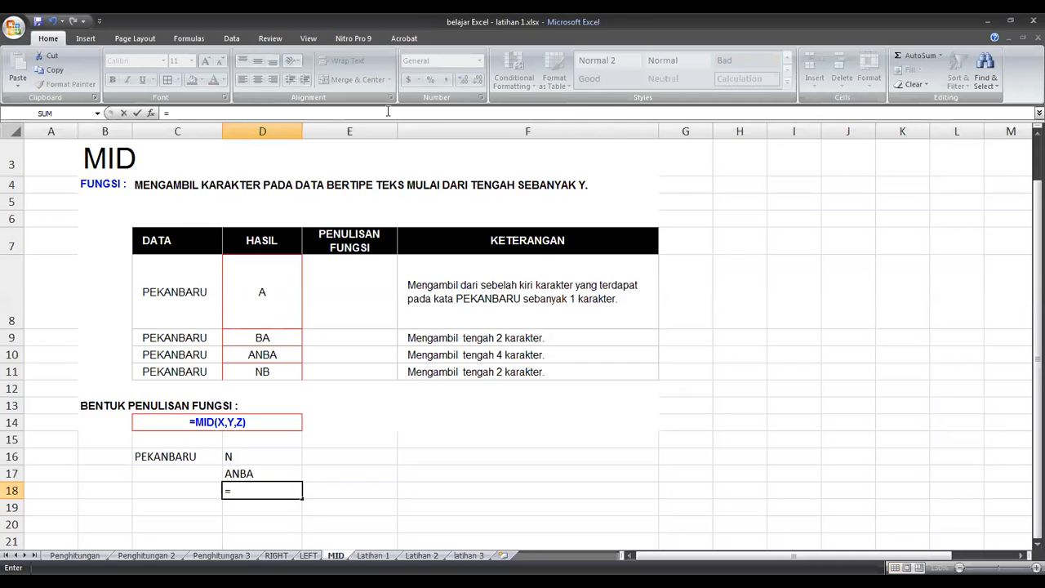
key(Escape)
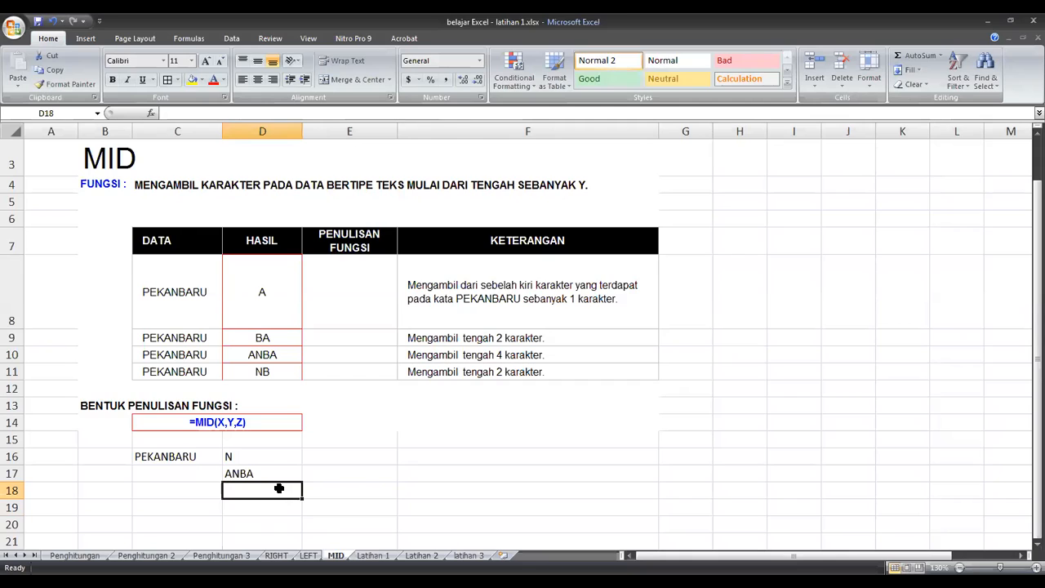
text(=M)
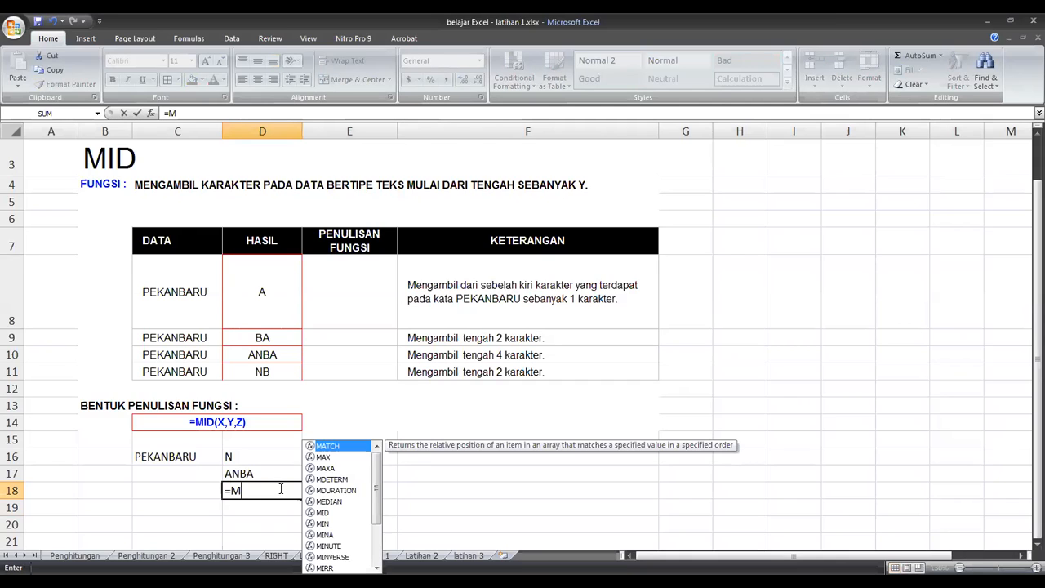
text(ID()
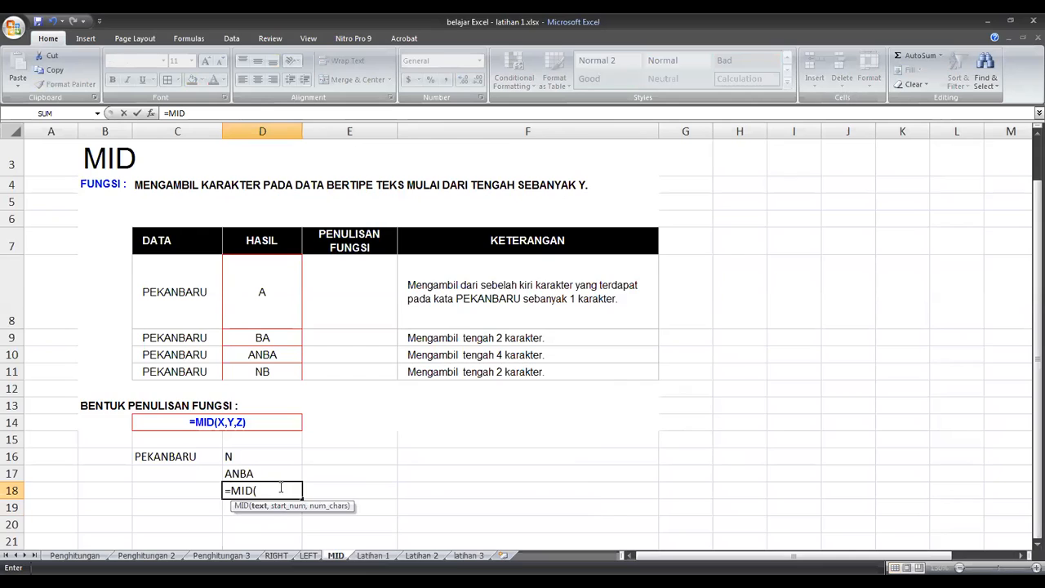
click(162, 457)
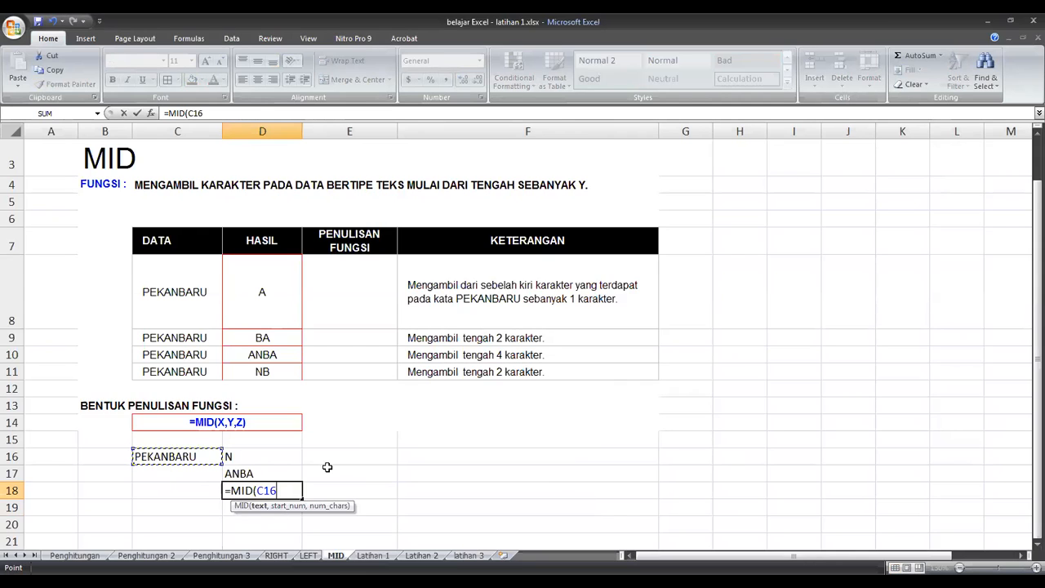
text(,)
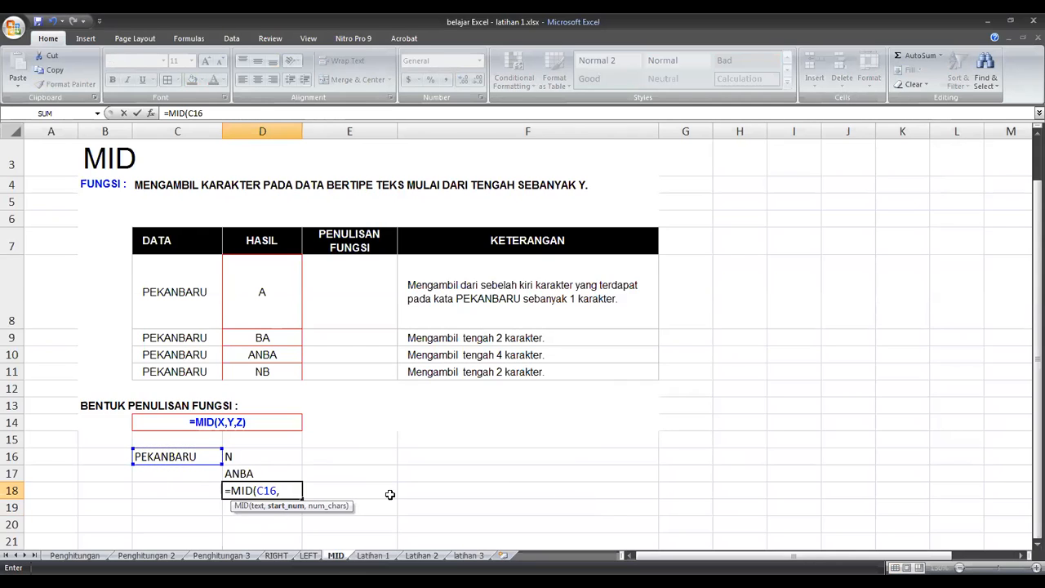
text(3)
text(,)
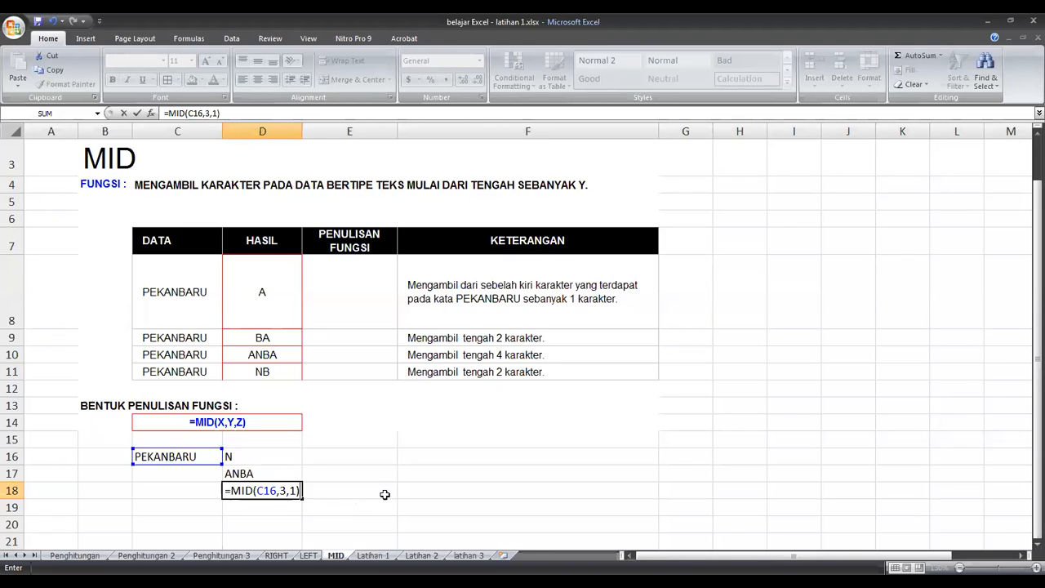
Step: Try to complete and enter the D18 formula as =MID(C16,3,1)AND MID(C16,5,1)
text(1)AND M)
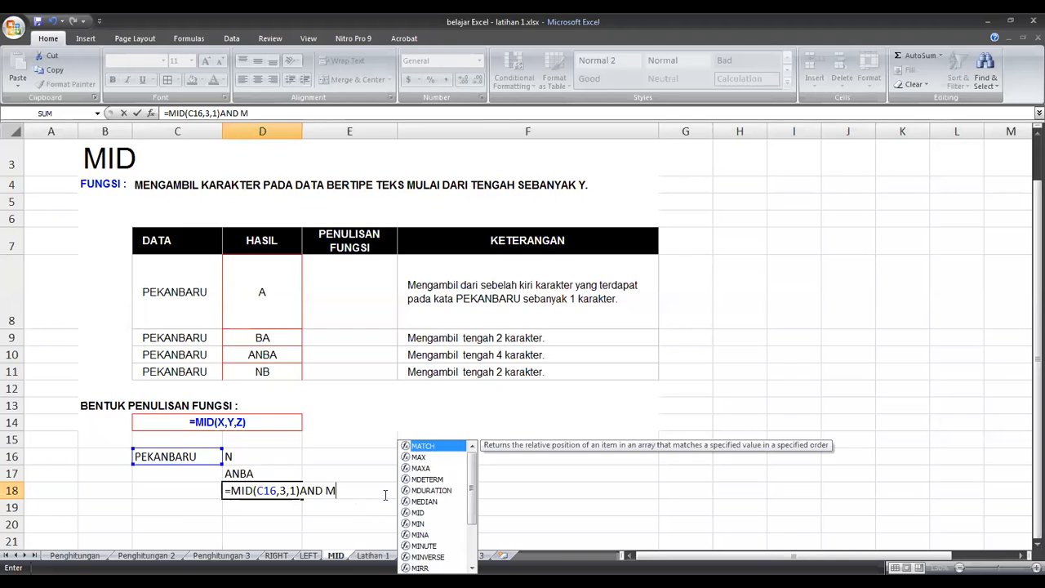
text(ID()
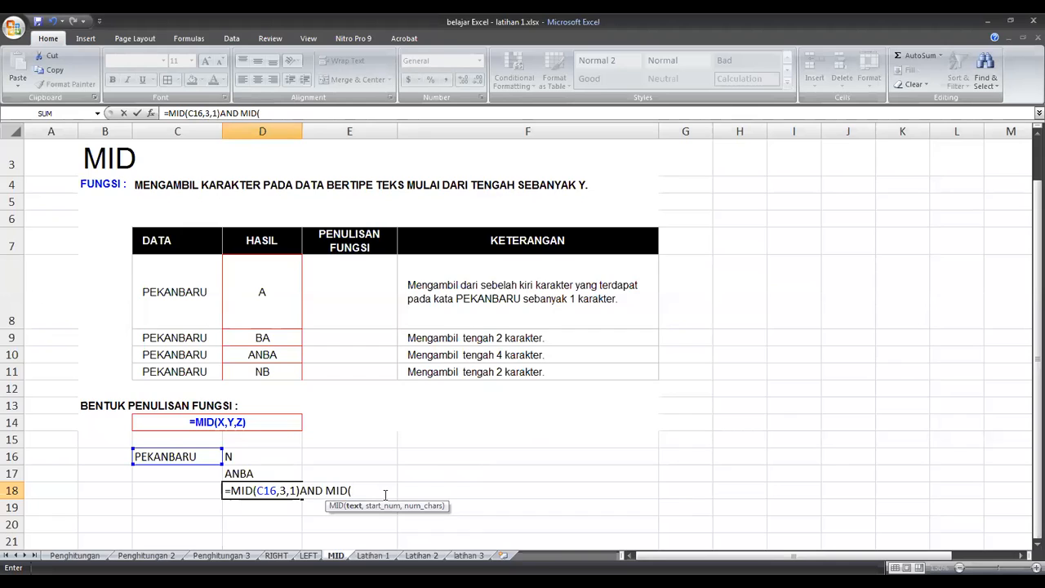
click(177, 490)
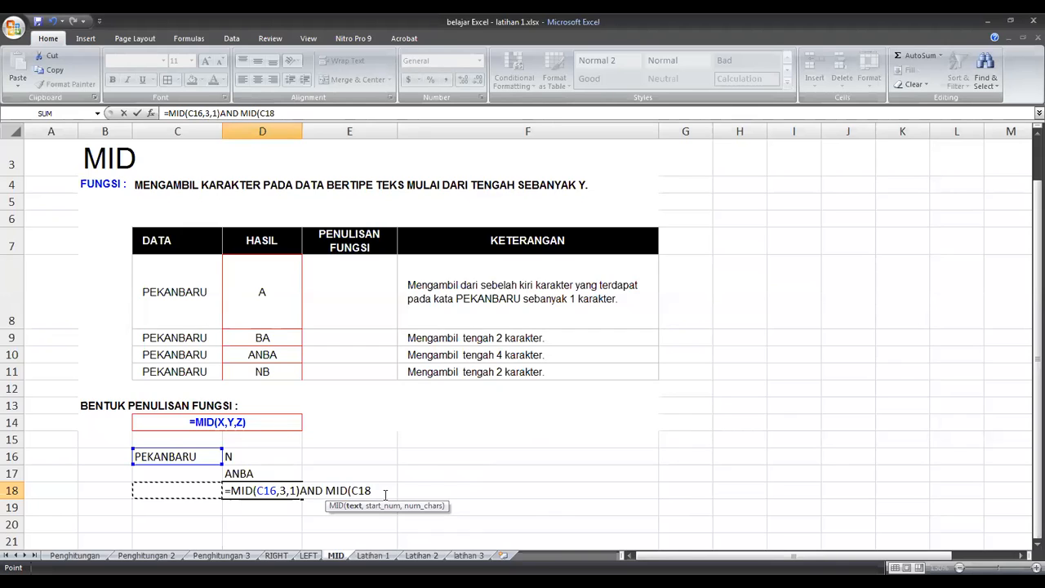
click(193, 462)
text(,)
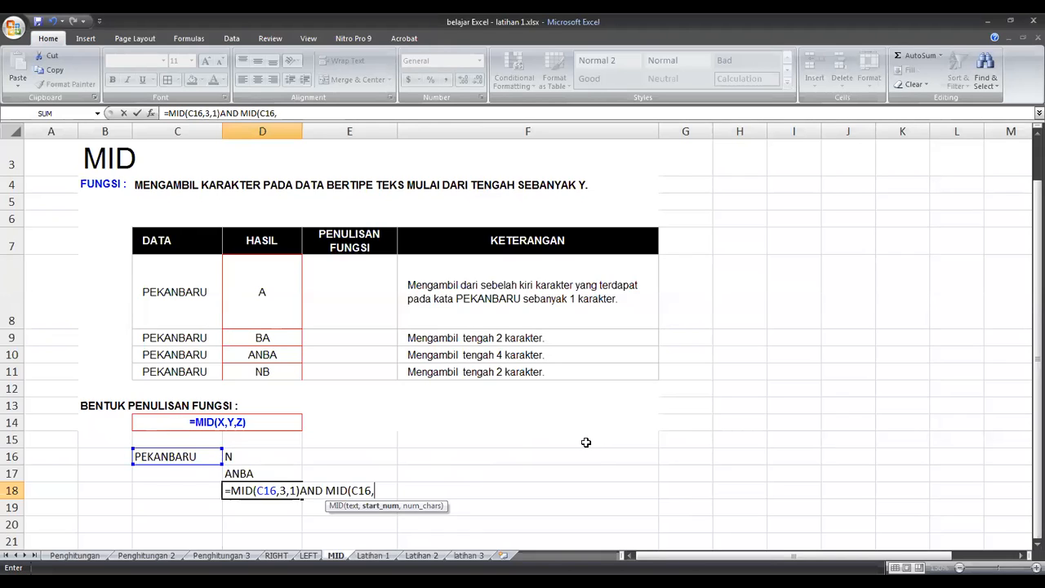
text(5,1))
key(Return)
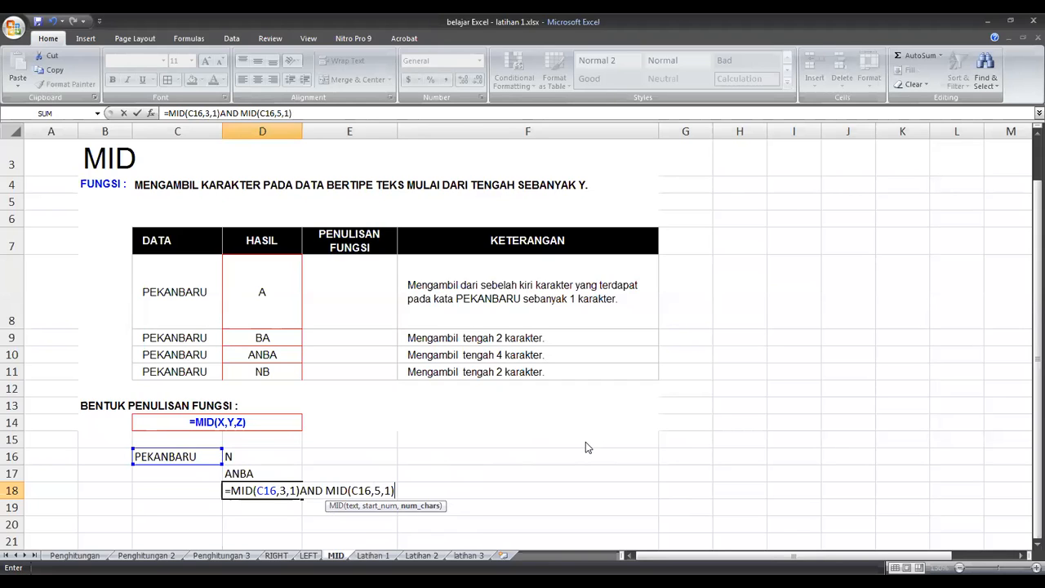
key(Return)
key(Right)
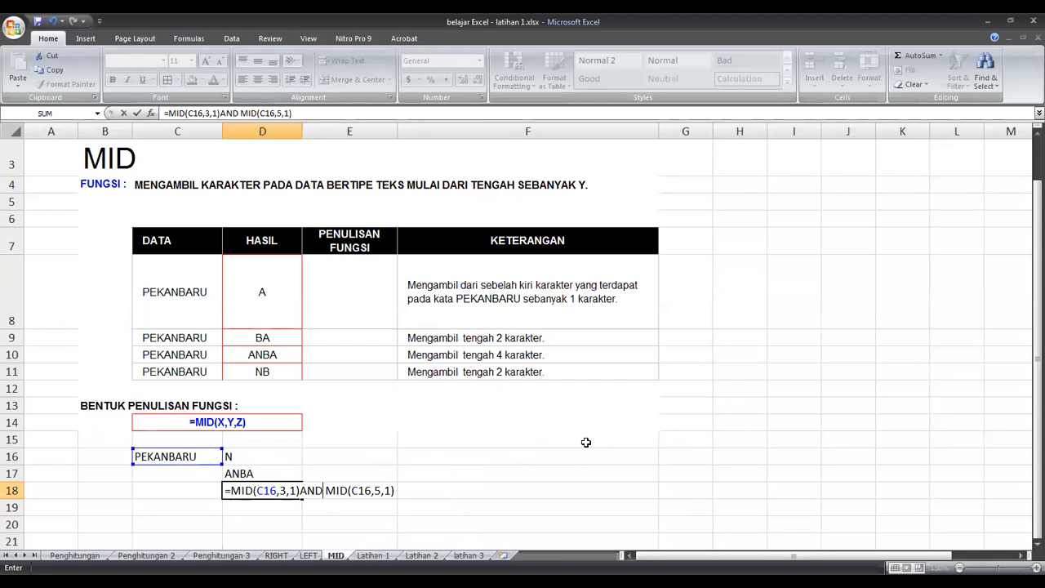
Step: Try enclosing AND in quotation marks between the two MID functions in D18's formula
key(BackSpace)
key(BackSpace)
key(BackSpace)
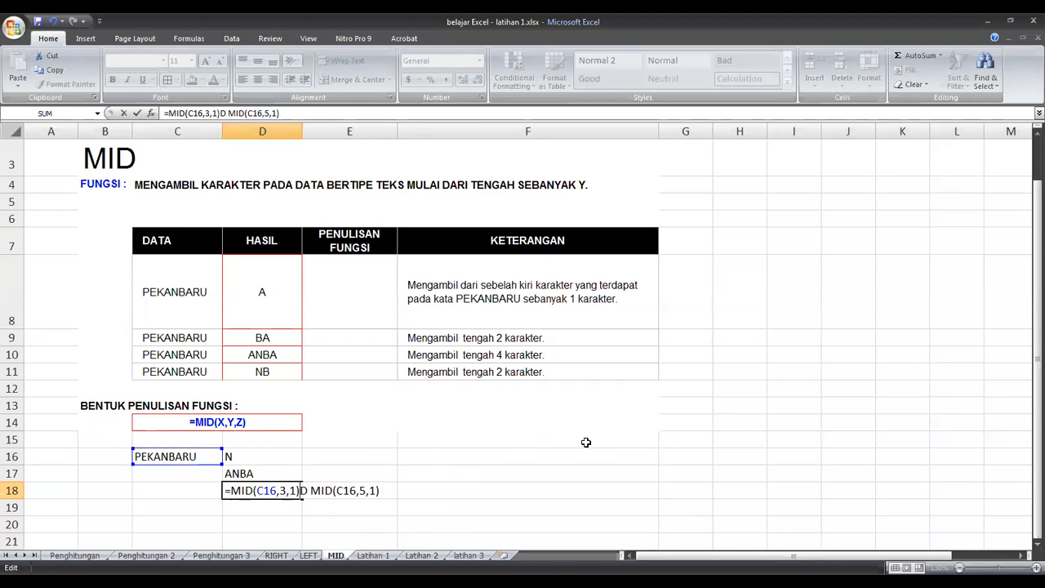
text(A)
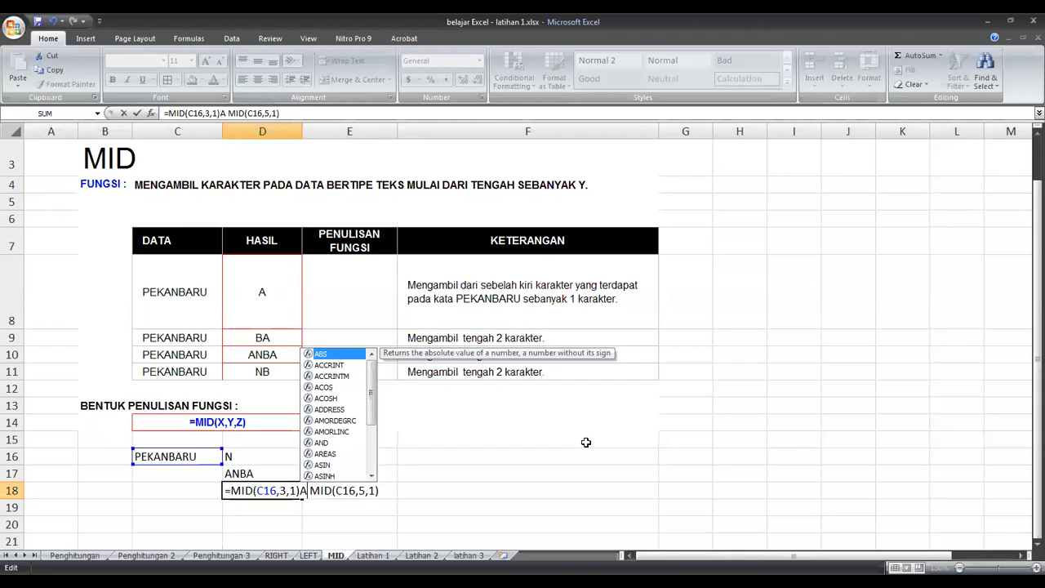
text(ND)
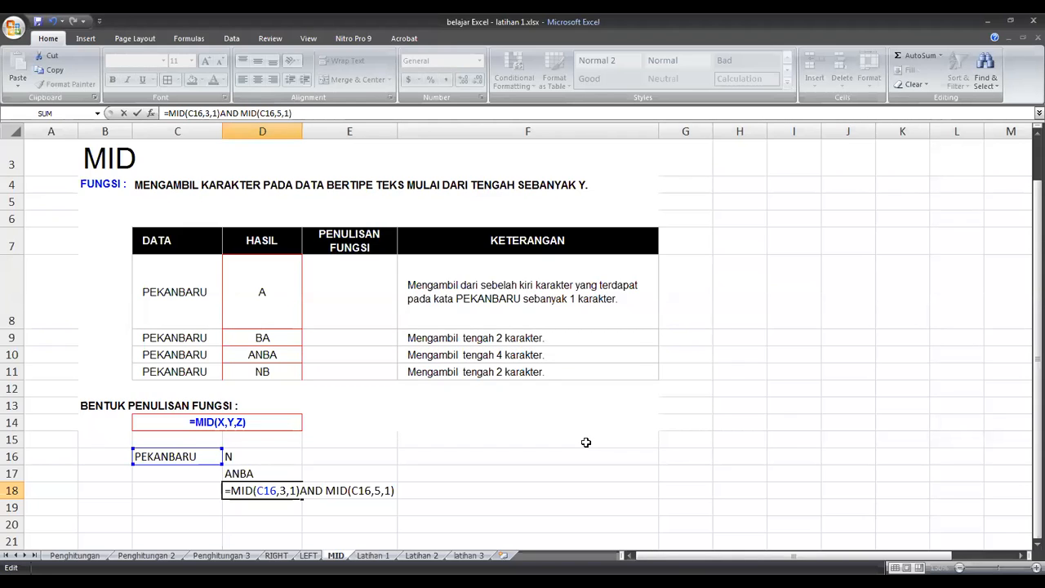
text( ")
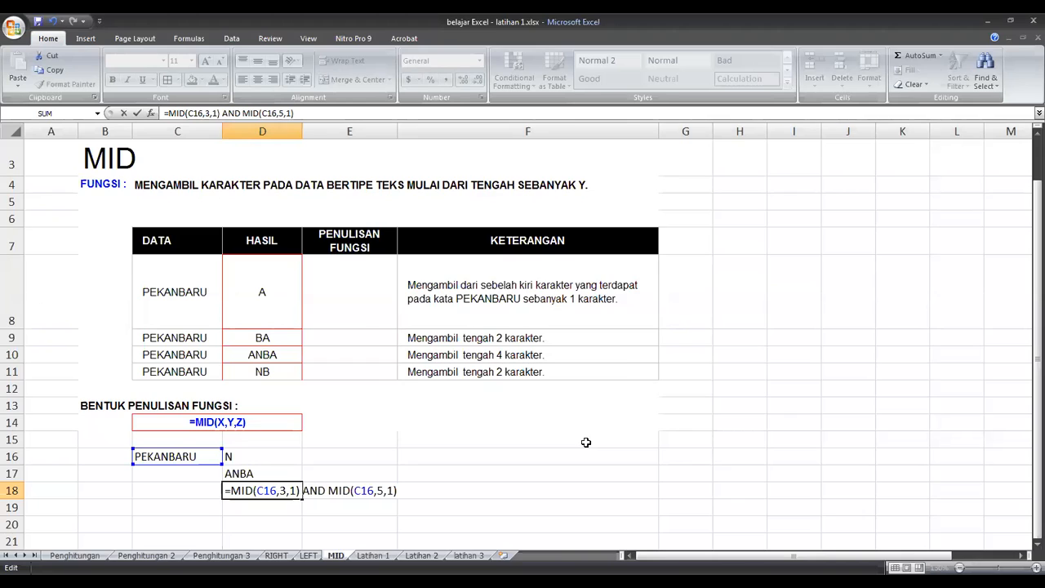
key(Right)
key(Right)
text(")
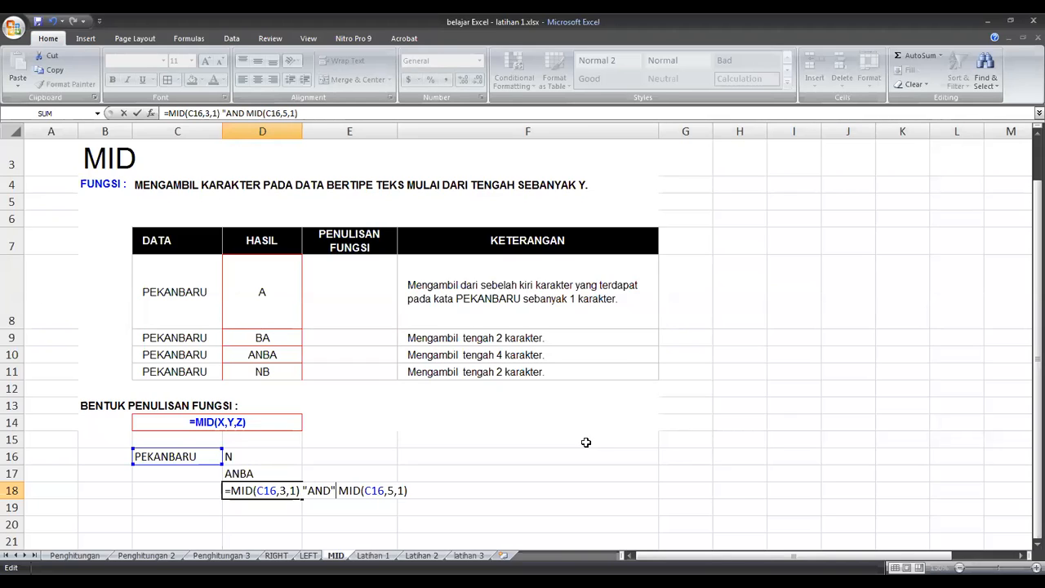
key(Right)
key(Right)
key(Right)
key(Right)
key(Right)
key(Right)
key(Right)
key(Right)
key(Right)
key(Right)
key(Right)
key(Right)
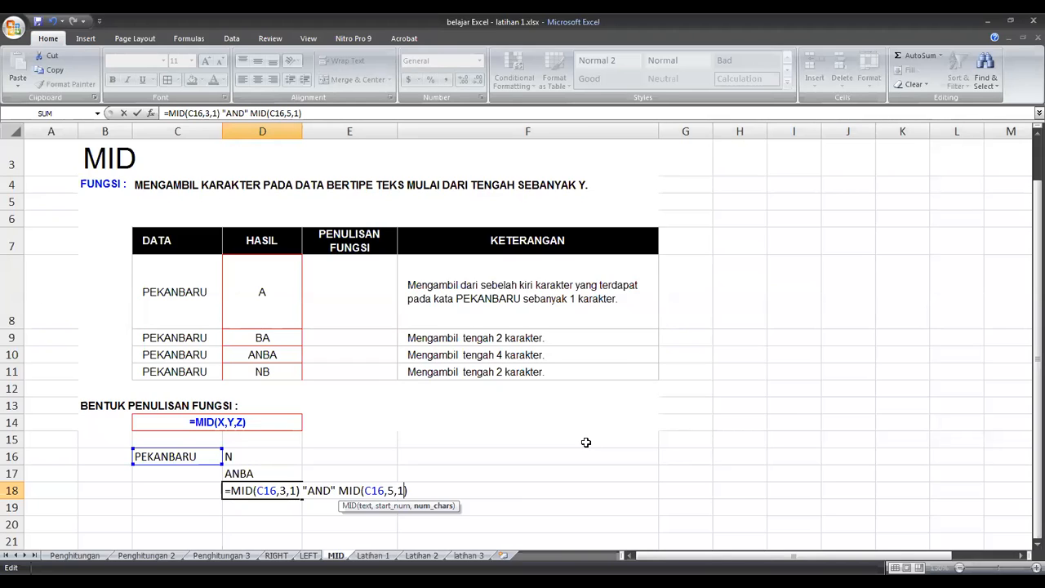
Step: Replace AND with the & operator and enter =MID(C16,3,1) & MID(C16,5,1) in D18 to join the two extracted characters
key(Left)
key(Left)
key(Left)
key(Left)
key(Left)
key(Left)
key(Left)
key(Left)
key(Left)
key(Left)
key(Left)
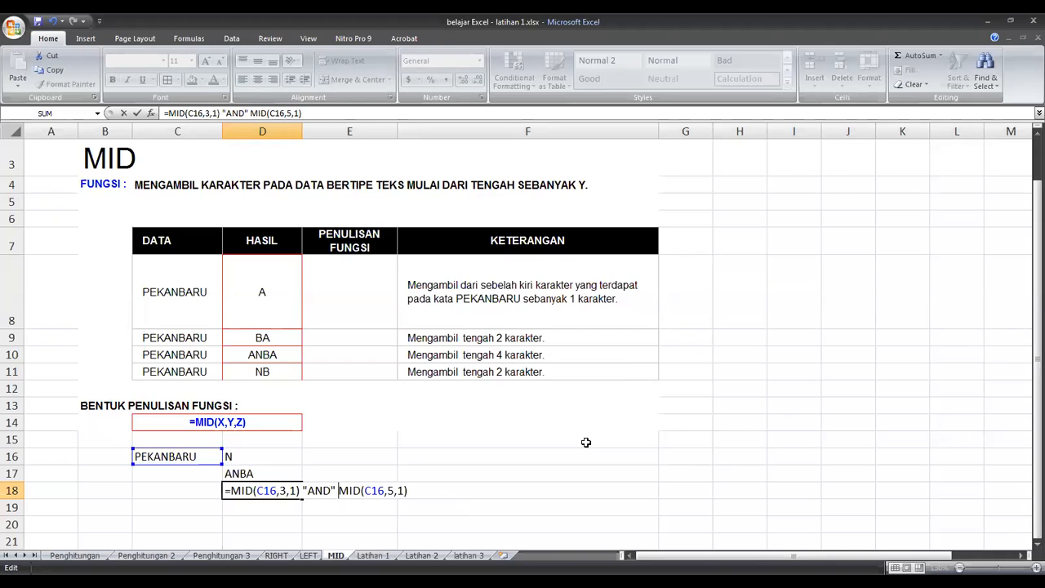
key(BackSpace)
key(BackSpace)
key(BackSpace)
key(BackSpace)
key(BackSpace)
key(BackSpace)
text(&)
key(Return)
Step: Open the combined MID formula in D18 and examine both of its parts
key(Up)
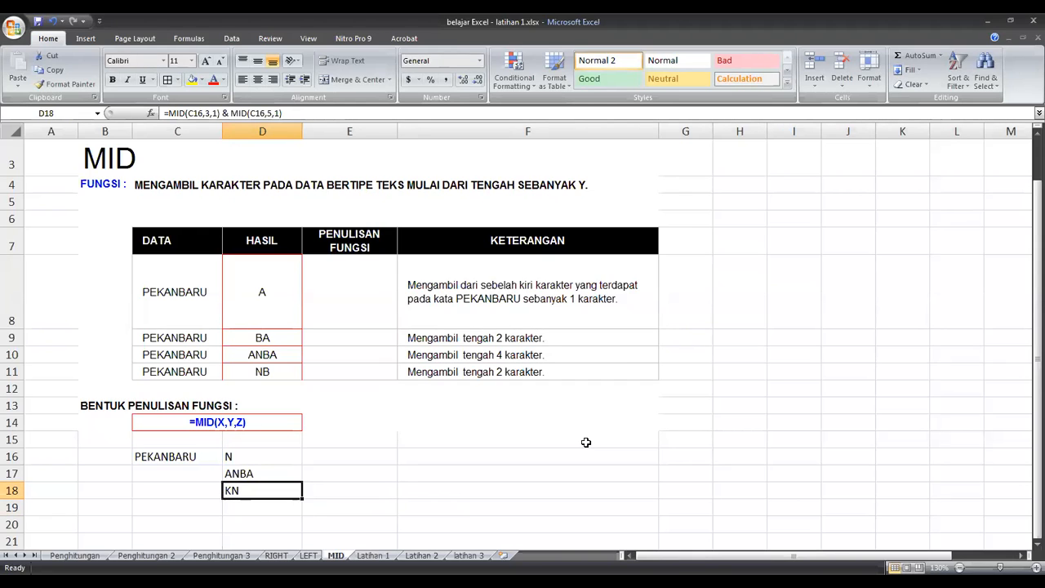
key(F2)
key(Left)
key(Left)
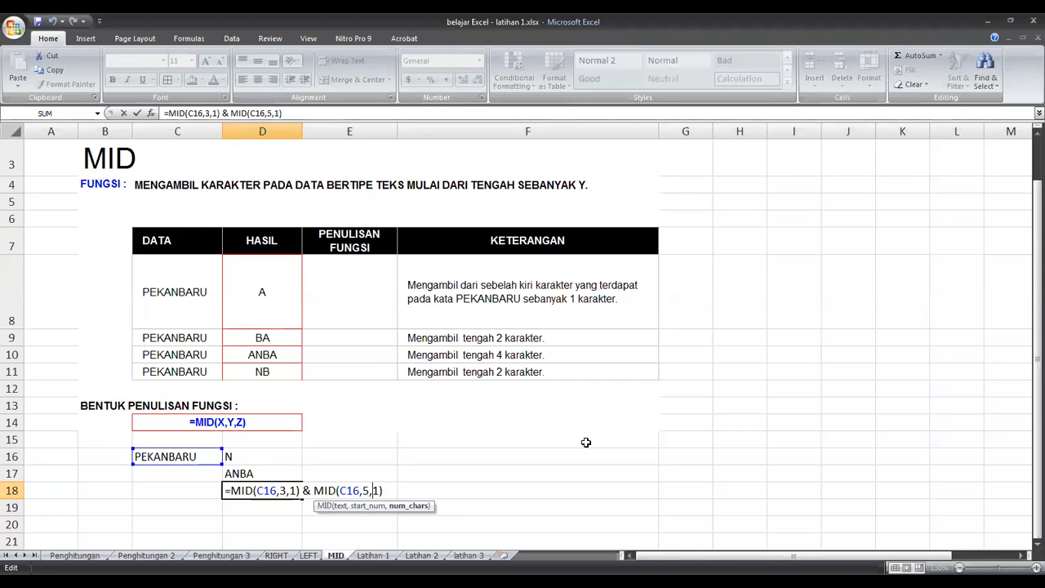
key(Left)
key(Left)
key(Left)
key(Left)
key(Left)
key(Left)
key(Left)
key(Left)
key(Left)
key(Left)
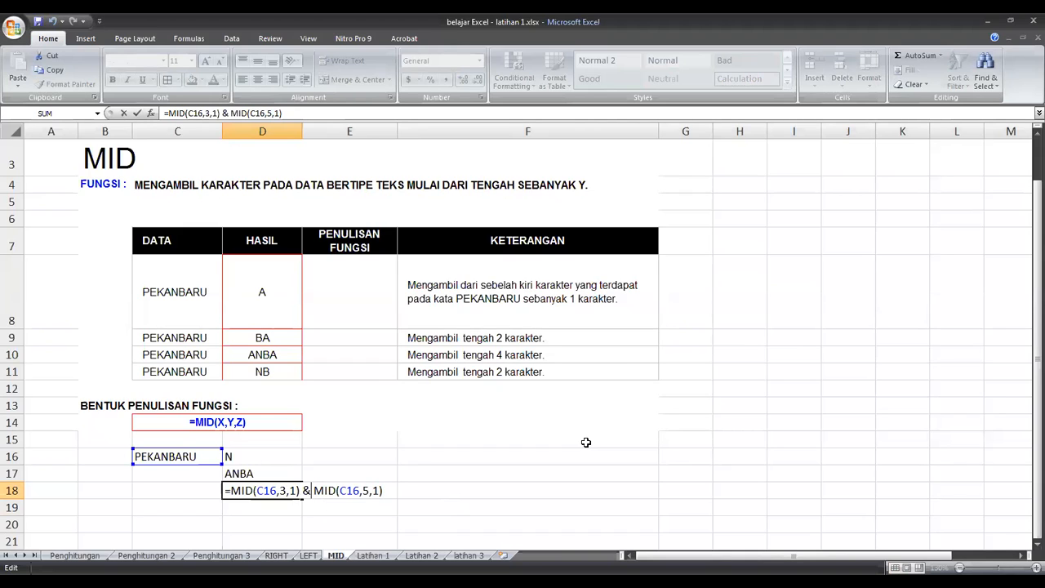
key(Return)
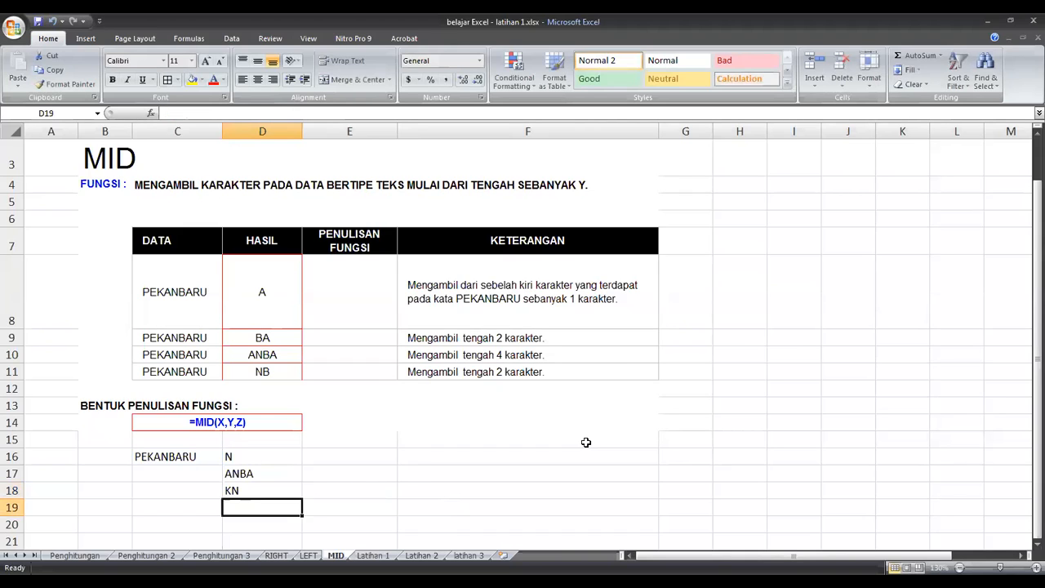
Step: Highlight the & operator between the two MID functions in D18, leave the formula as it is, and select F17
key(Up)
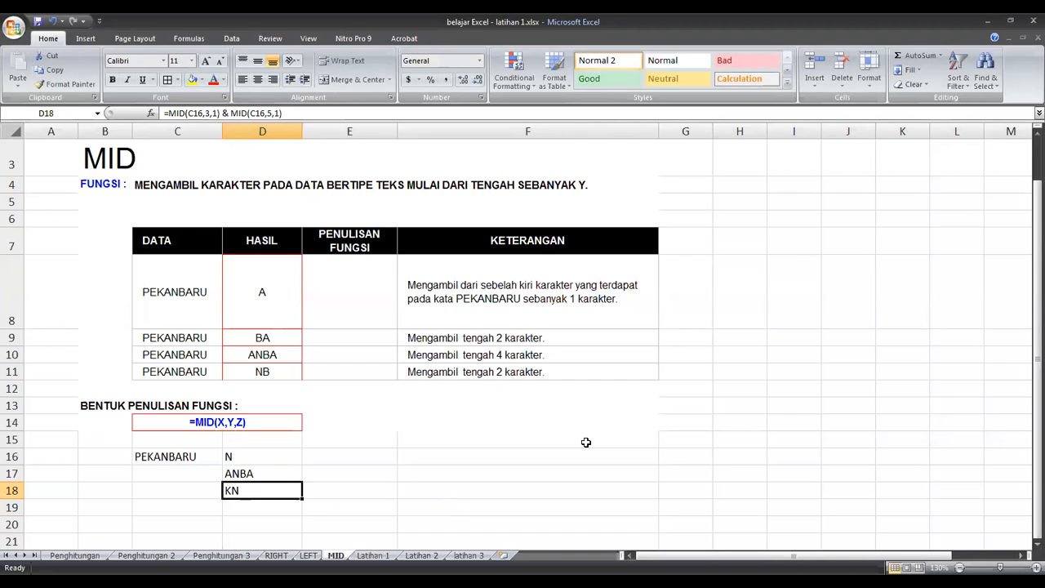
key(F2)
key(Left)
key(Left)
key(Left)
key(Left)
key(Left)
key(Left)
key(Left)
key(Left)
key(Left)
key(Left)
key(Left)
key(Left)
key(Left)
key(shift+Left)
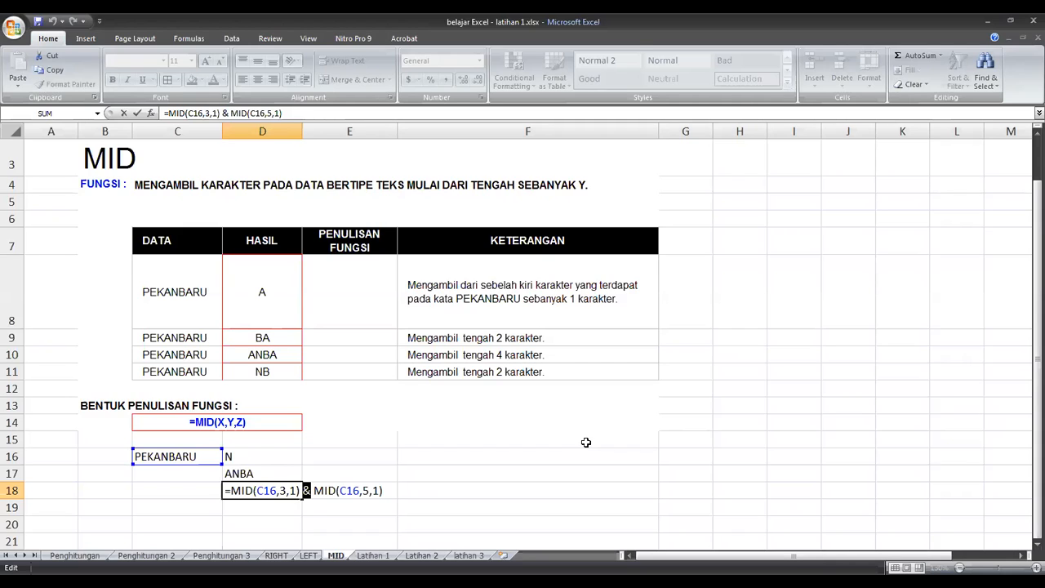
key(Return)
click(523, 473)
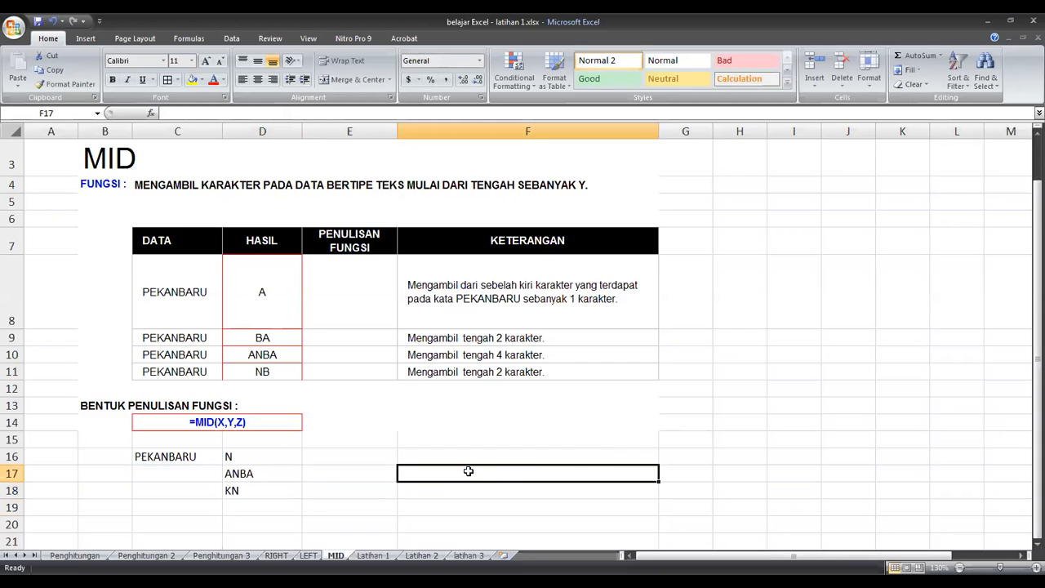
Step: Review the RIGHT, LEFT and MID sheets in turn, ending on the MID sheet
click(276, 555)
click(308, 555)
click(336, 556)
click(503, 505)
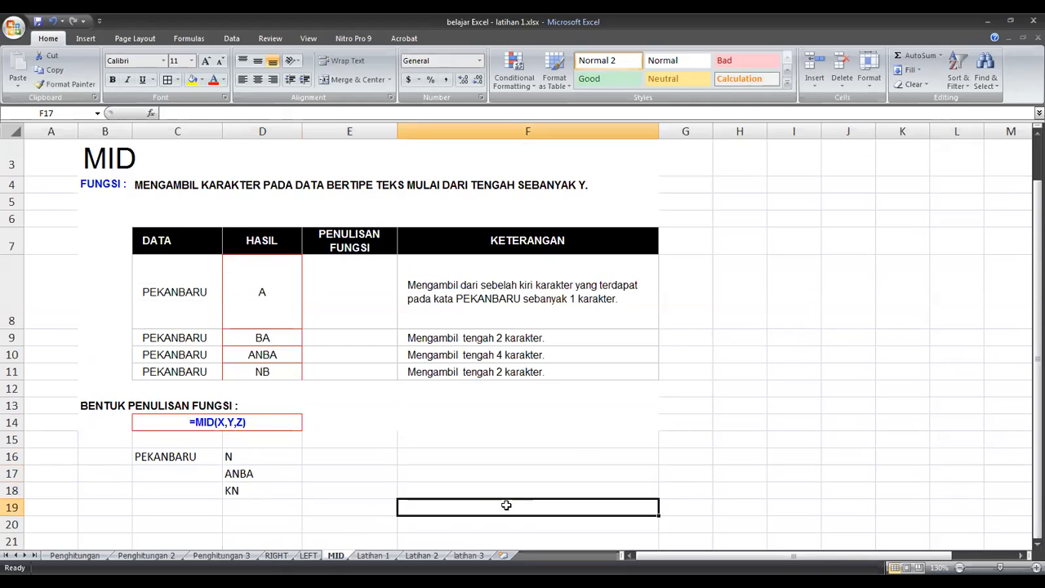
scroll(492, 498, up, 1)
scroll(493, 500, down, 2)
scroll(493, 499, up, 2)
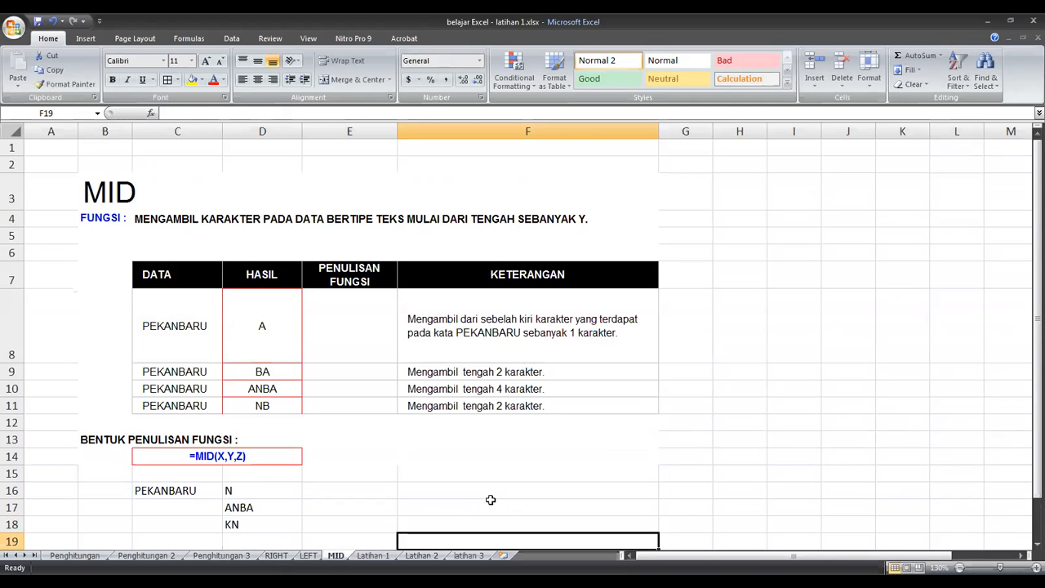
Step: Look over the exercise sheets Latihan 1, Latihan 2 and latihan 3
click(369, 556)
click(335, 512)
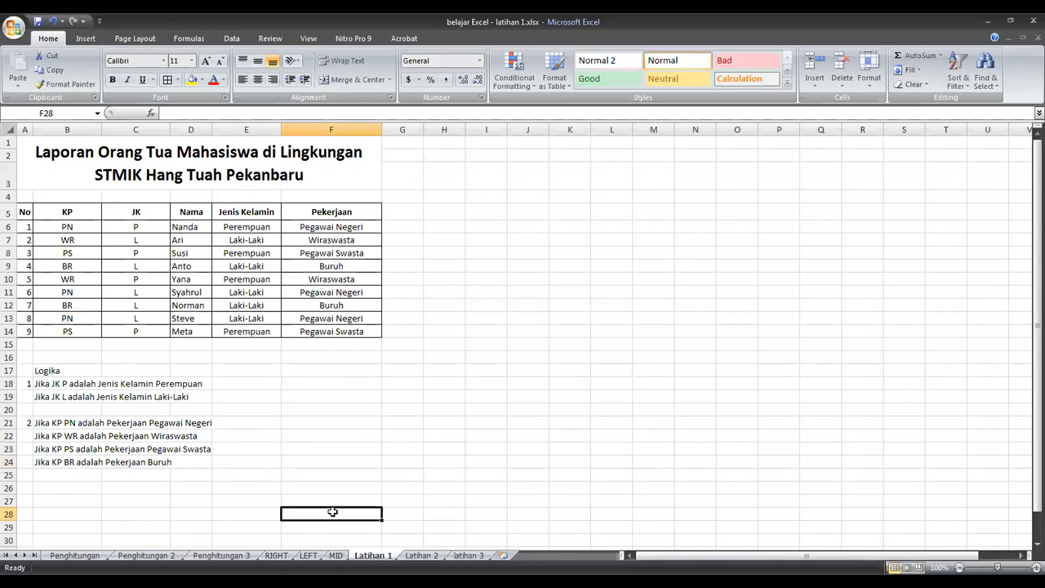
click(423, 557)
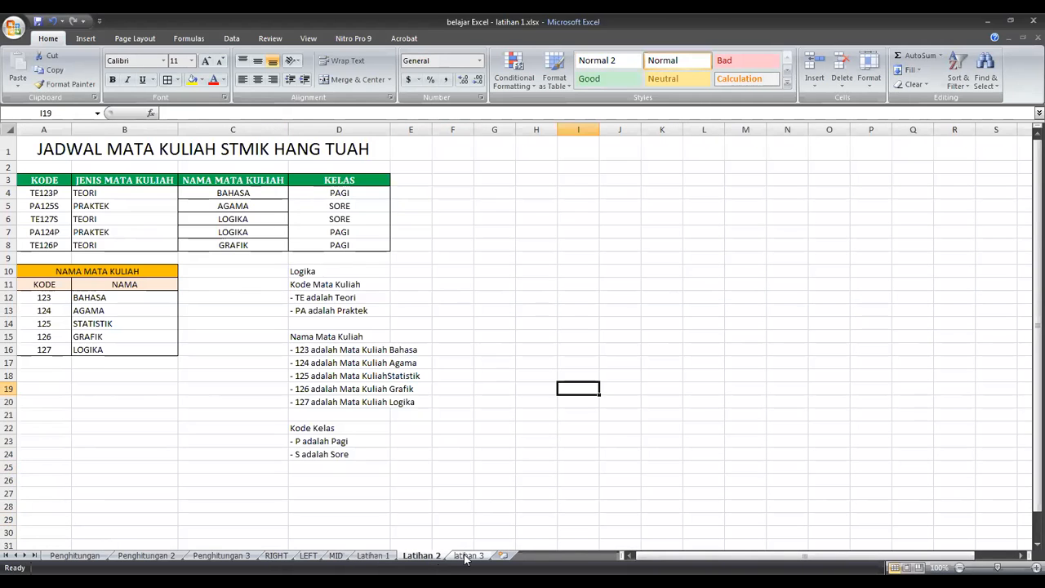
click(467, 556)
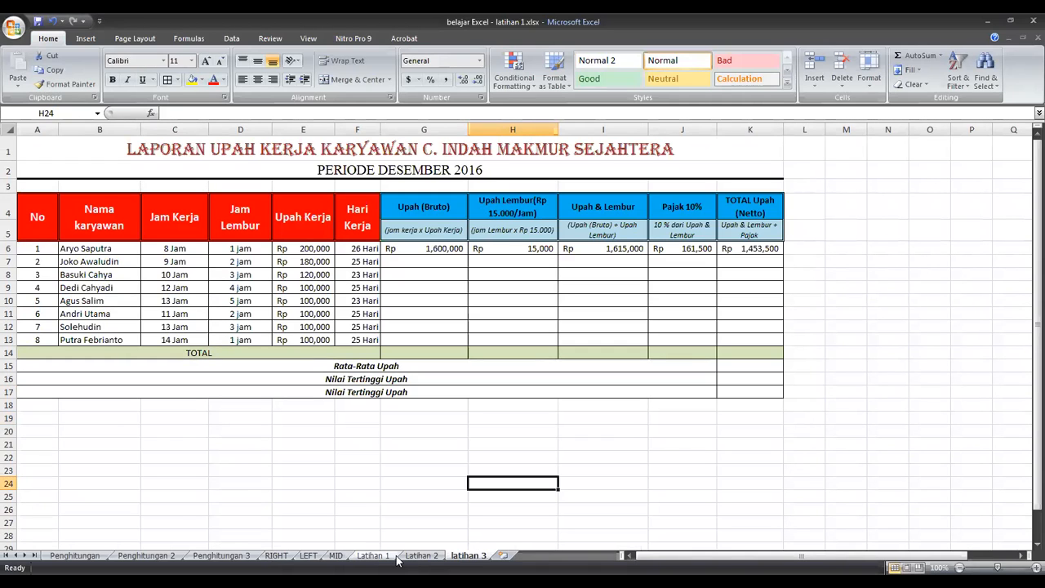
Step: Return to the Latihan 1 sheet and inspect the Jenis Kelamin formula in E7
click(391, 557)
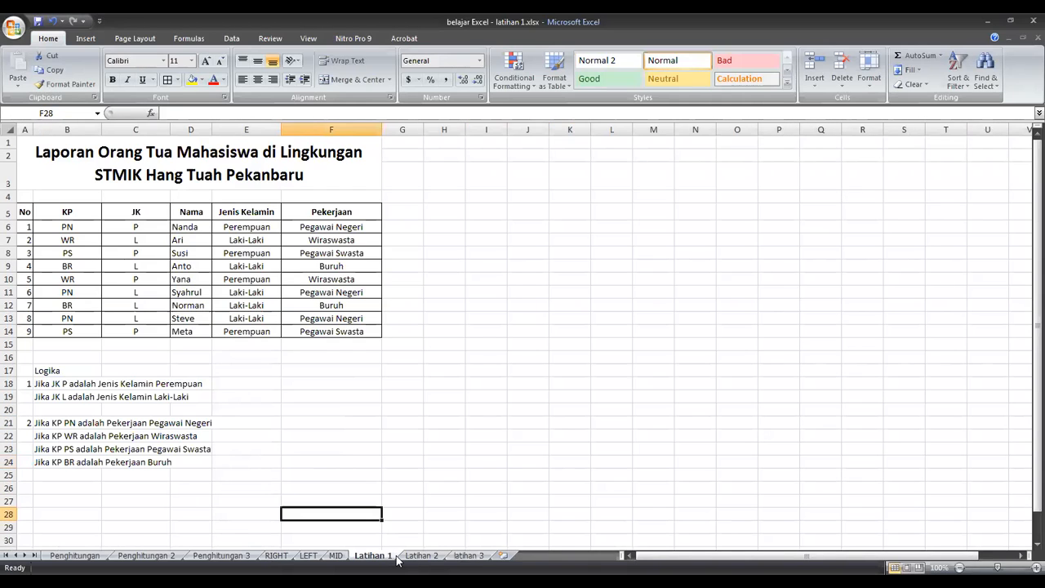
click(190, 237)
click(250, 240)
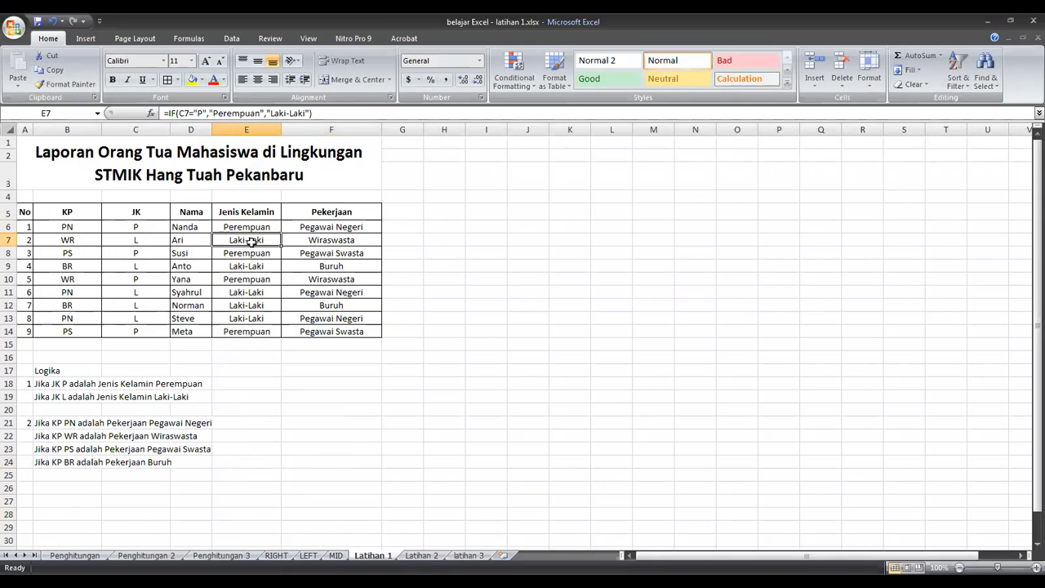
Step: Inspect the Pekerjaan and Jenis Kelamin formulas in the first rows of the Latihan 1 table, ending on F6
click(320, 240)
click(248, 229)
click(201, 227)
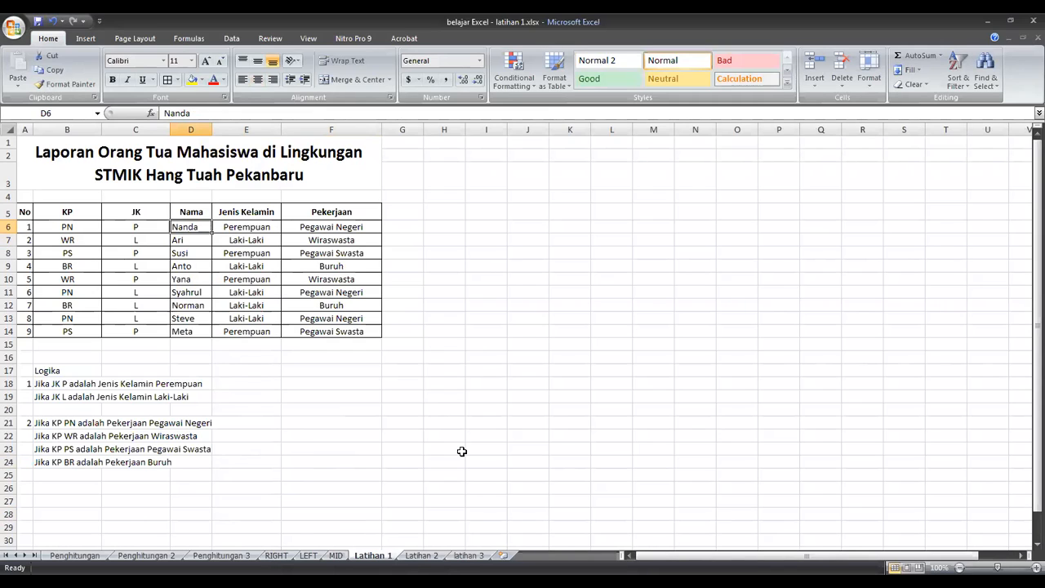
click(483, 422)
click(305, 225)
click(473, 329)
click(305, 226)
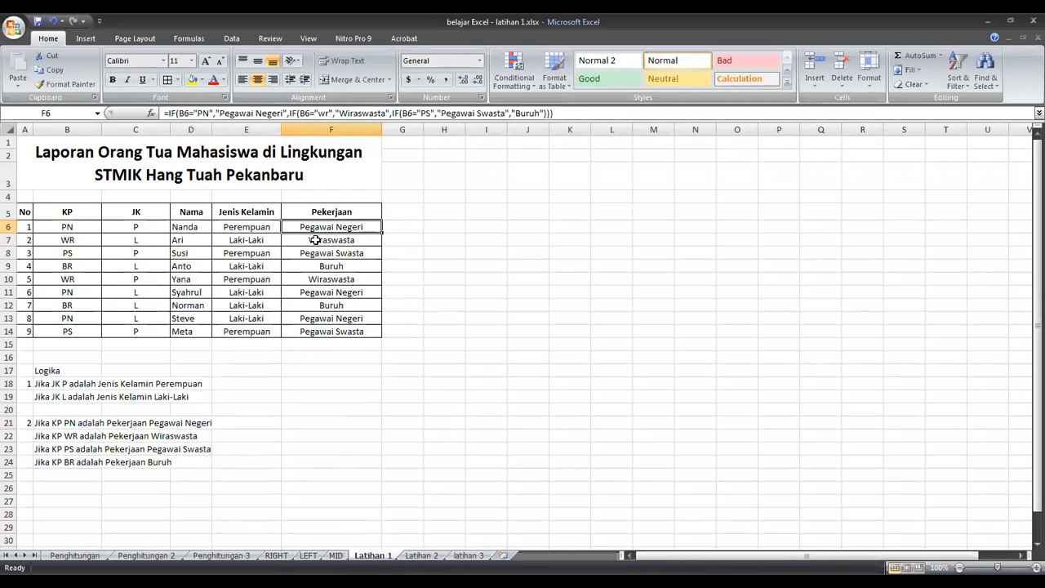
Step: Revisit the RIGHT and LEFT sheets and inspect the LEFT formula in D18
click(276, 555)
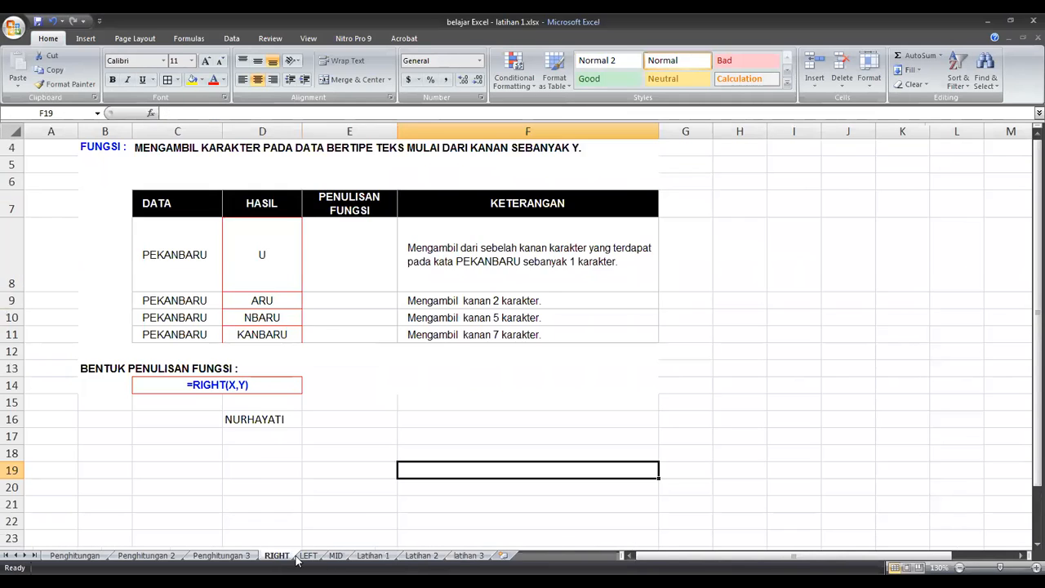
click(308, 555)
click(256, 434)
click(375, 453)
click(253, 434)
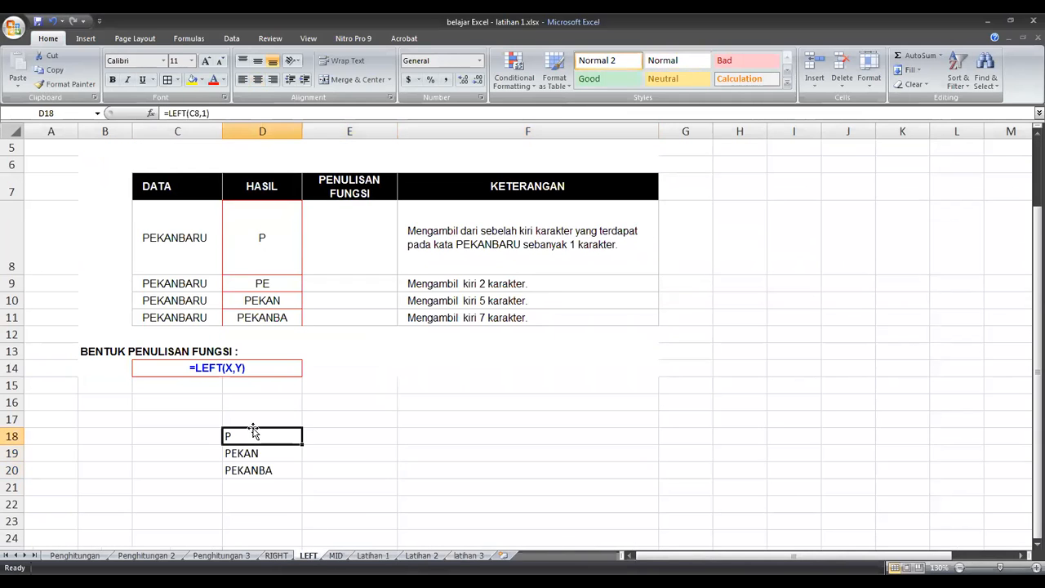
scroll(260, 441, up, 1)
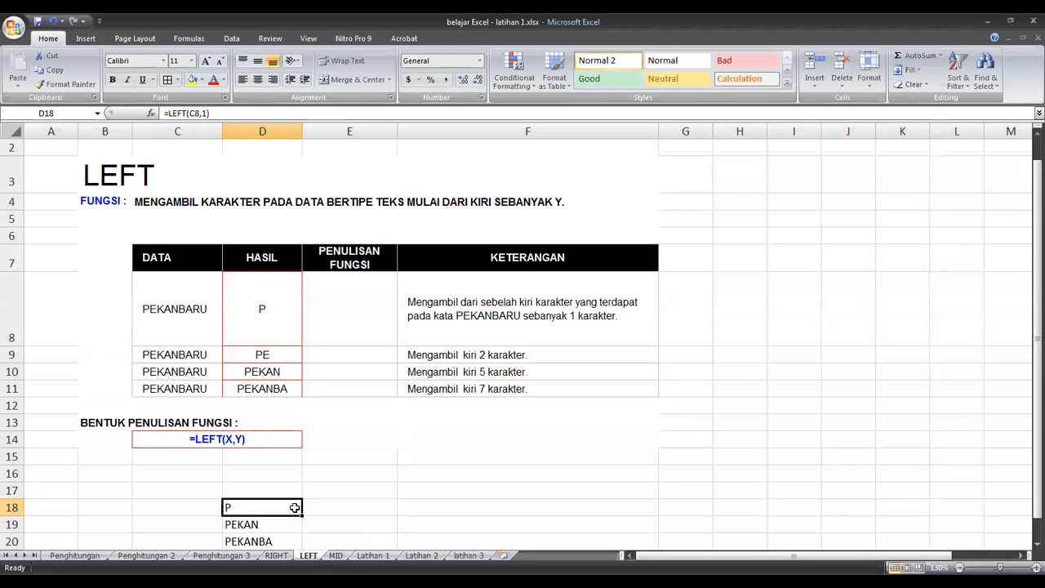
Step: Go back to the Latihan 1 sheet and check the first record's cells and the KP code in B7
click(373, 555)
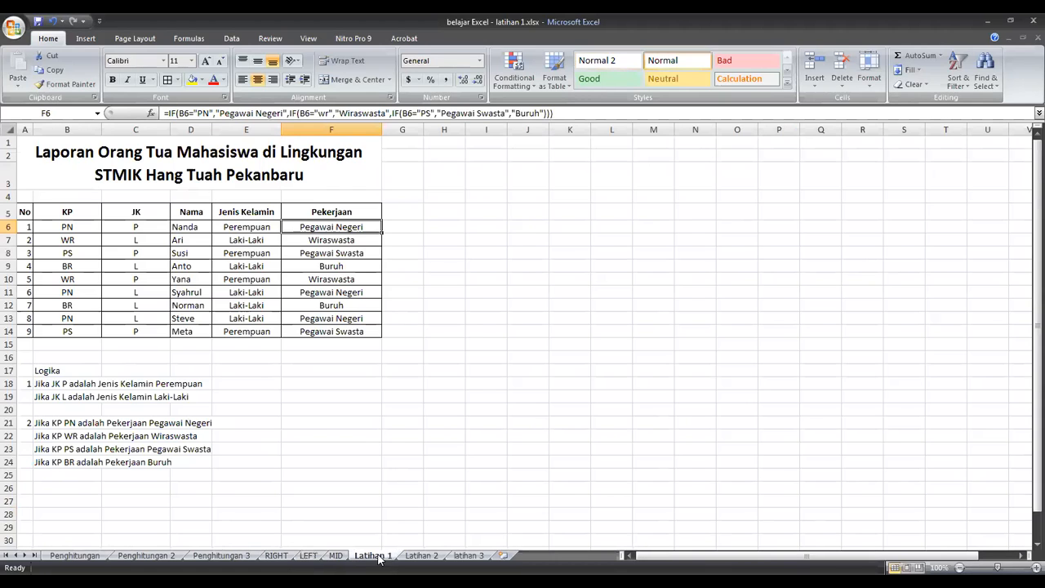
click(228, 226)
click(179, 226)
click(133, 231)
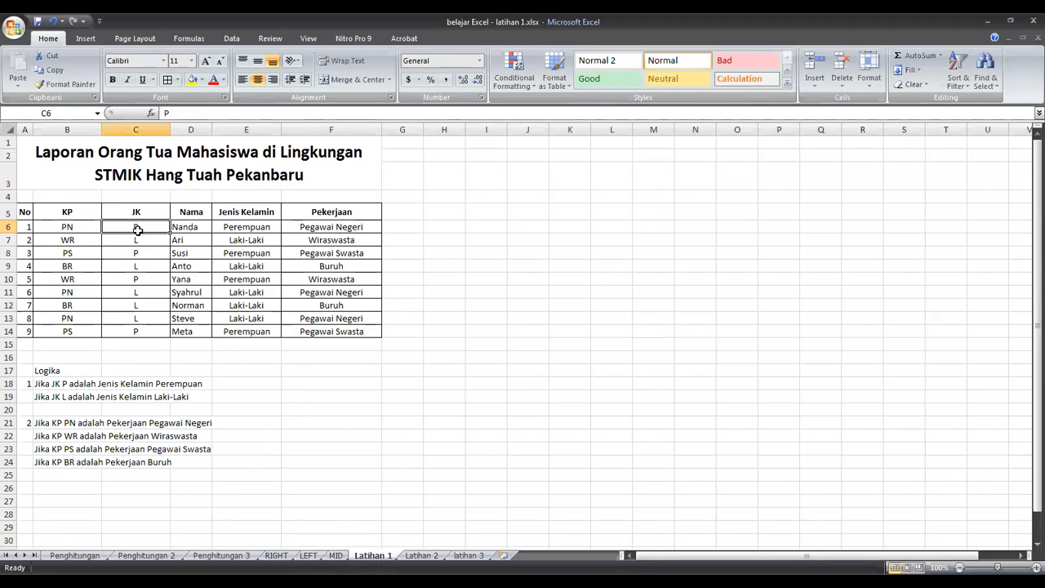
click(80, 238)
Step: On the Latihan 2 sheet, examine the formulas in C4 and B4 against the course code in A4
click(421, 555)
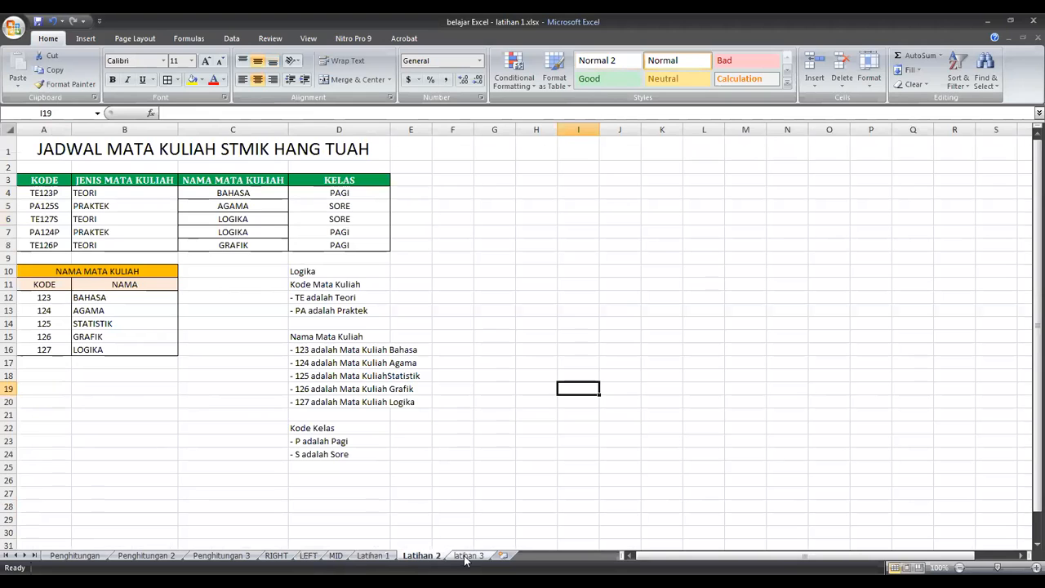
click(229, 198)
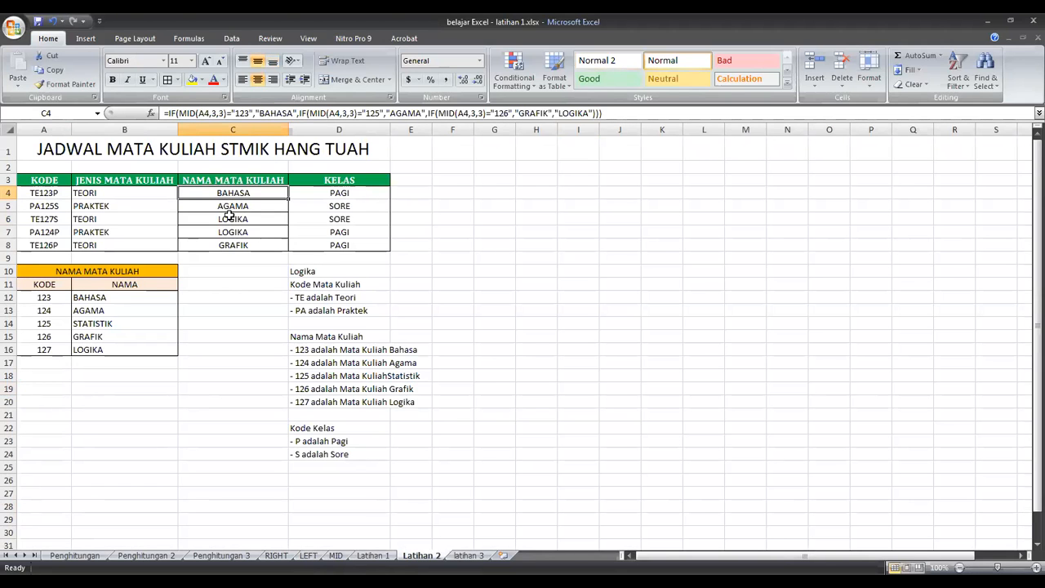
click(109, 296)
click(57, 194)
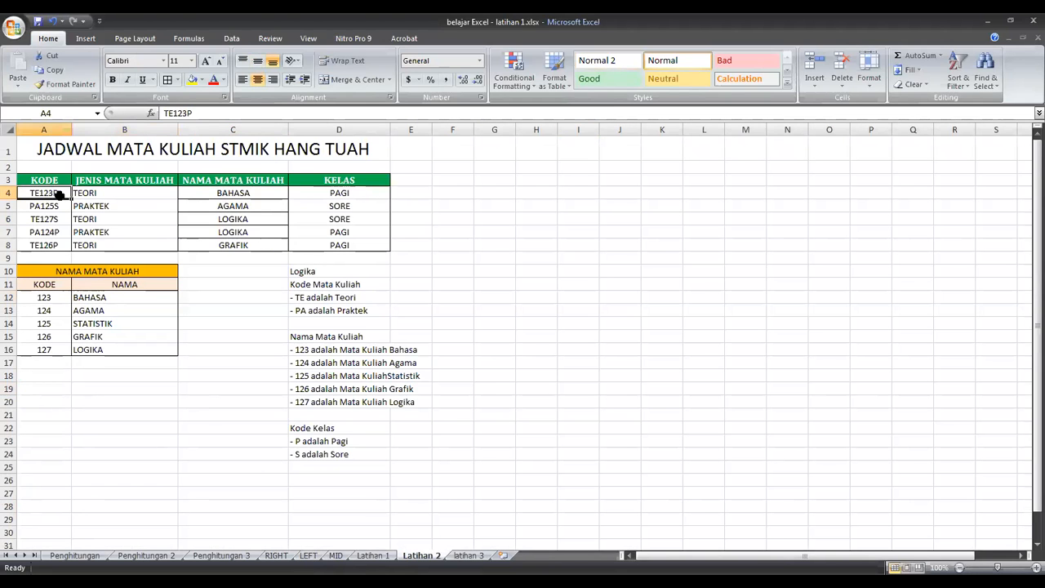
scroll(59, 194, up, 1)
scroll(67, 196, up, 2)
click(131, 225)
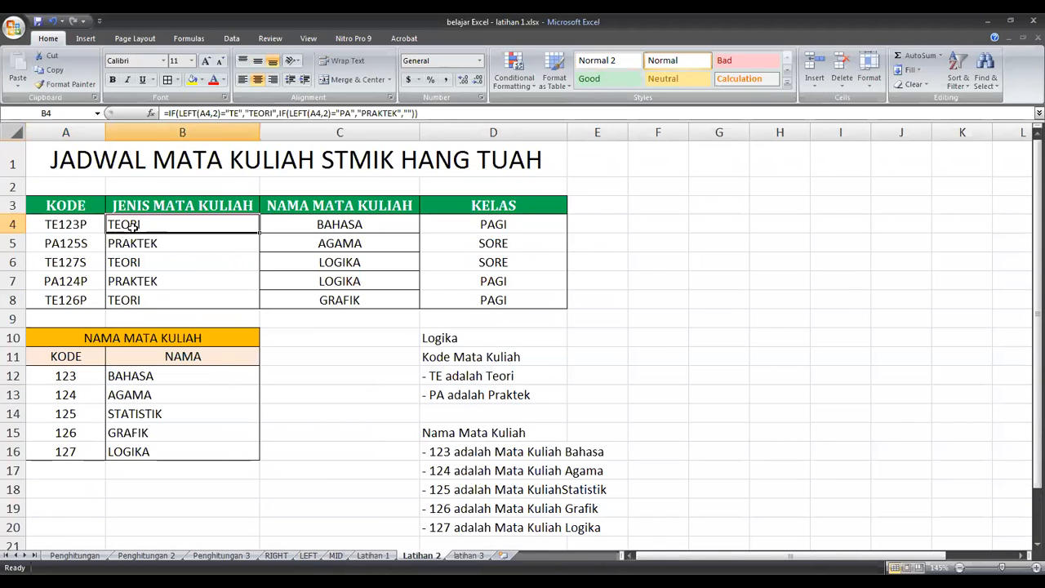
click(78, 225)
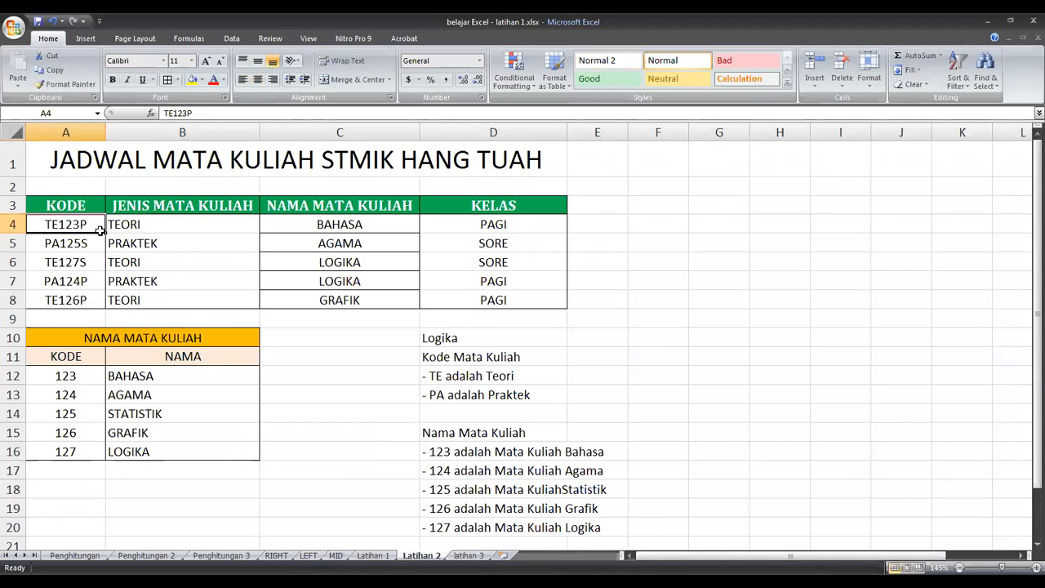
click(134, 223)
click(75, 228)
Step: Return to the Latihan 1 sheet and look over the first record's JK, Nama and Jenis Kelamin cells at a larger zoom
click(373, 555)
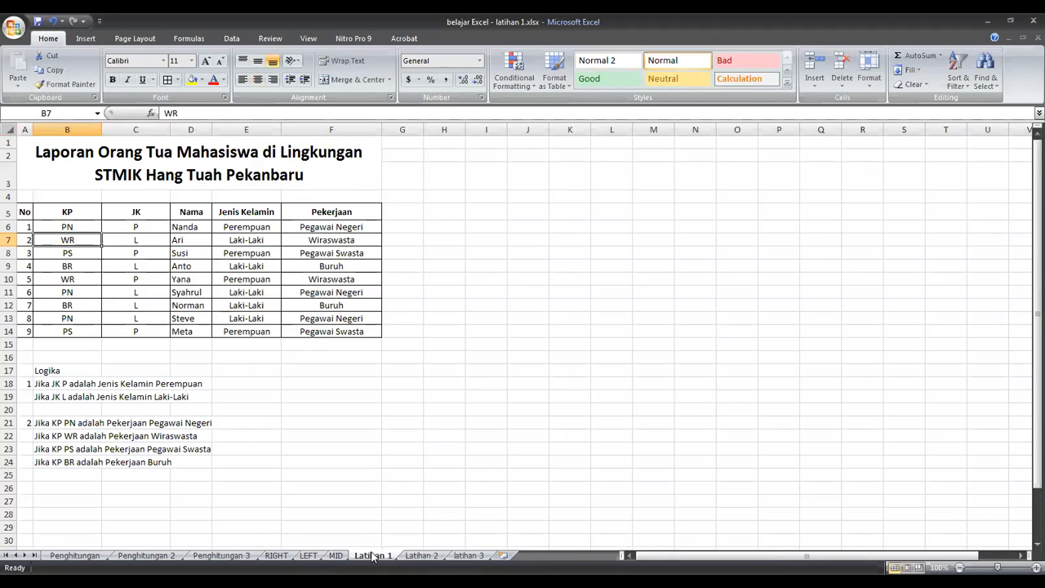
click(136, 227)
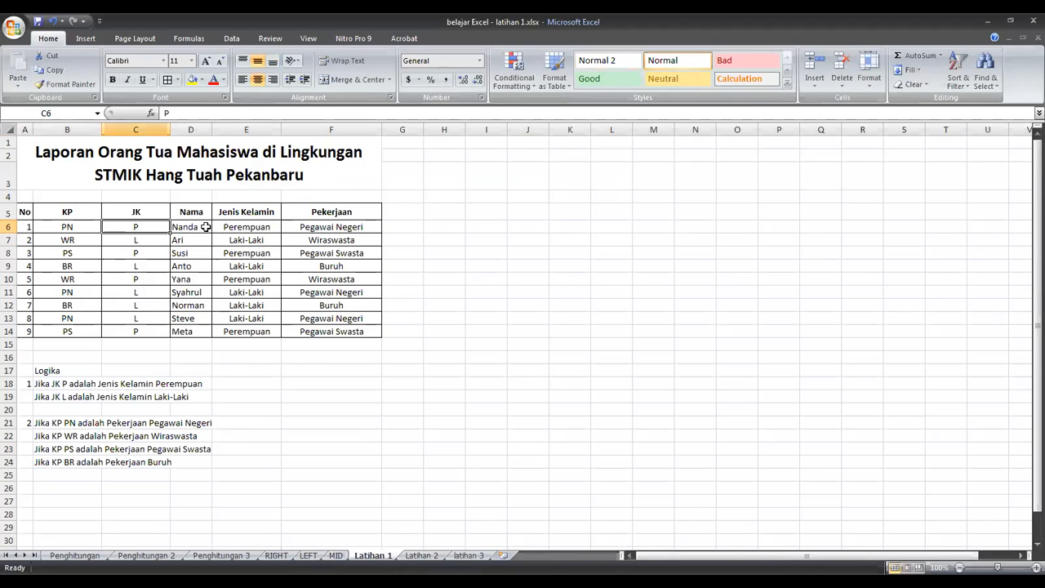
click(205, 226)
click(249, 228)
click(510, 305)
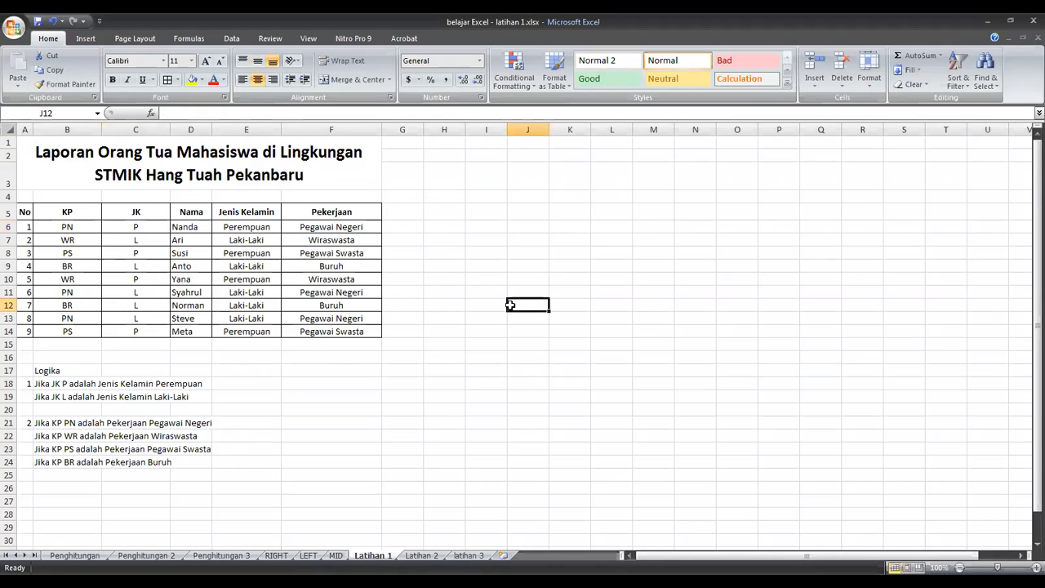
click(364, 412)
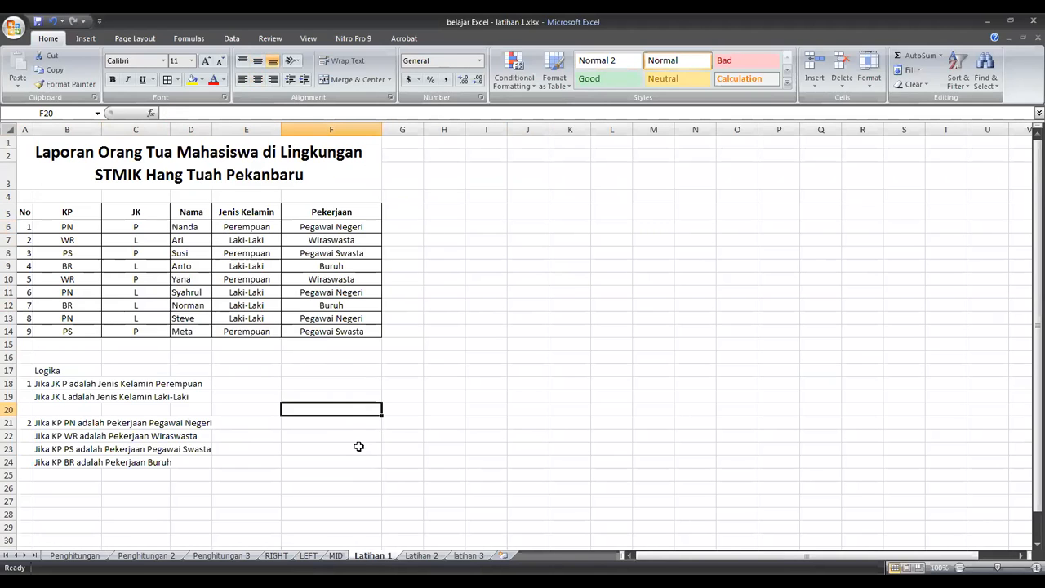
click(339, 436)
ctrl+scroll(197, 359, up, 1)
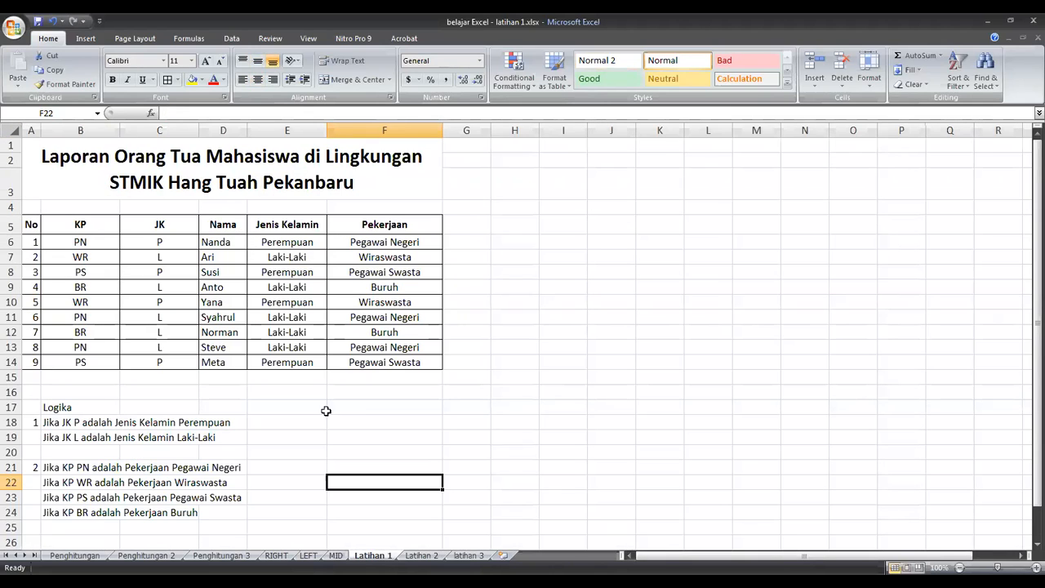
click(515, 451)
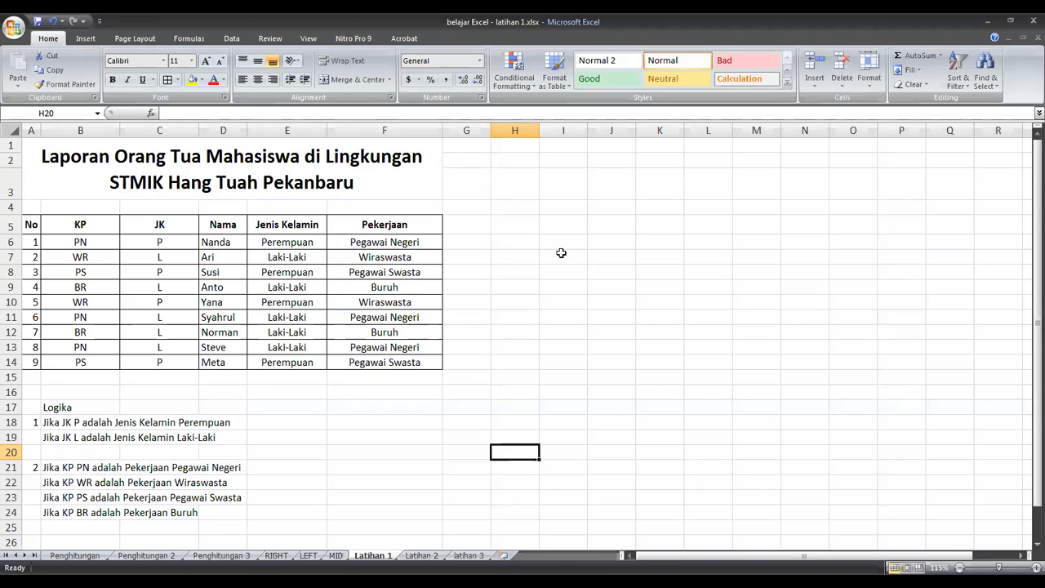
Step: Read the two JK rules under Logika in rows 18 and 19
click(63, 425)
click(196, 425)
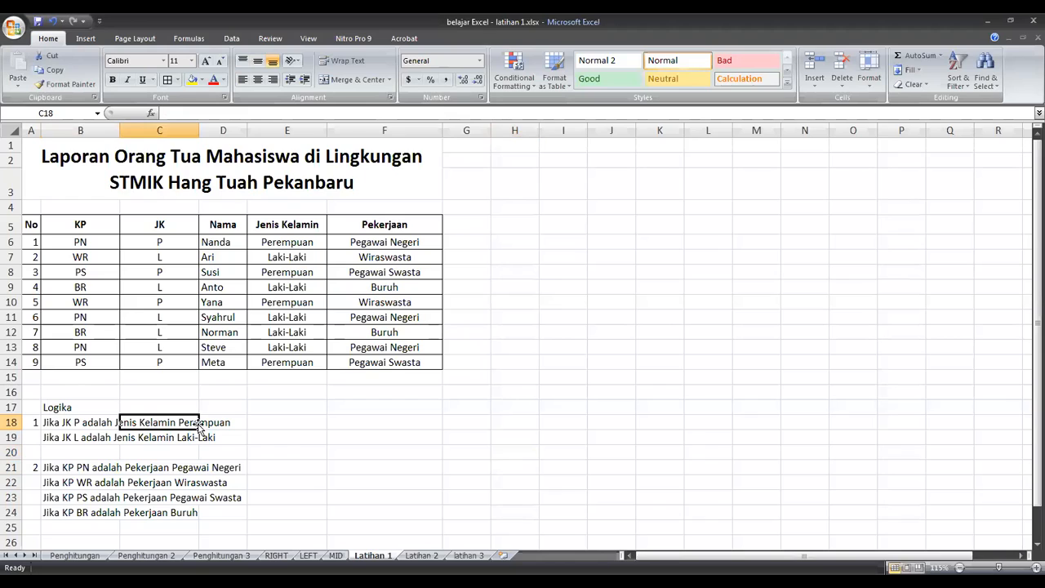
click(80, 438)
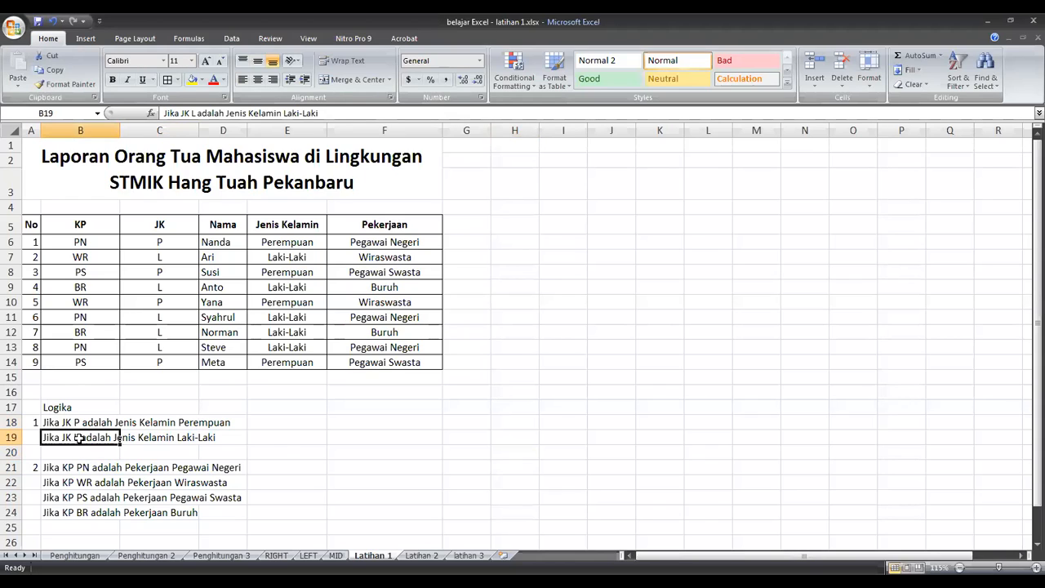
click(285, 440)
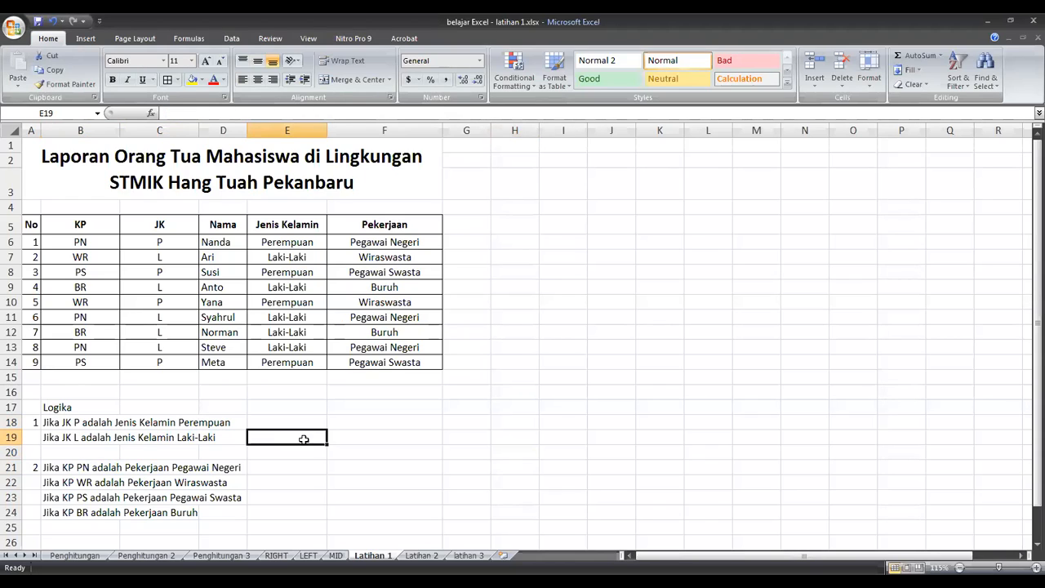
Step: Examine the report title, the JK heading and the JK code in C6
click(158, 144)
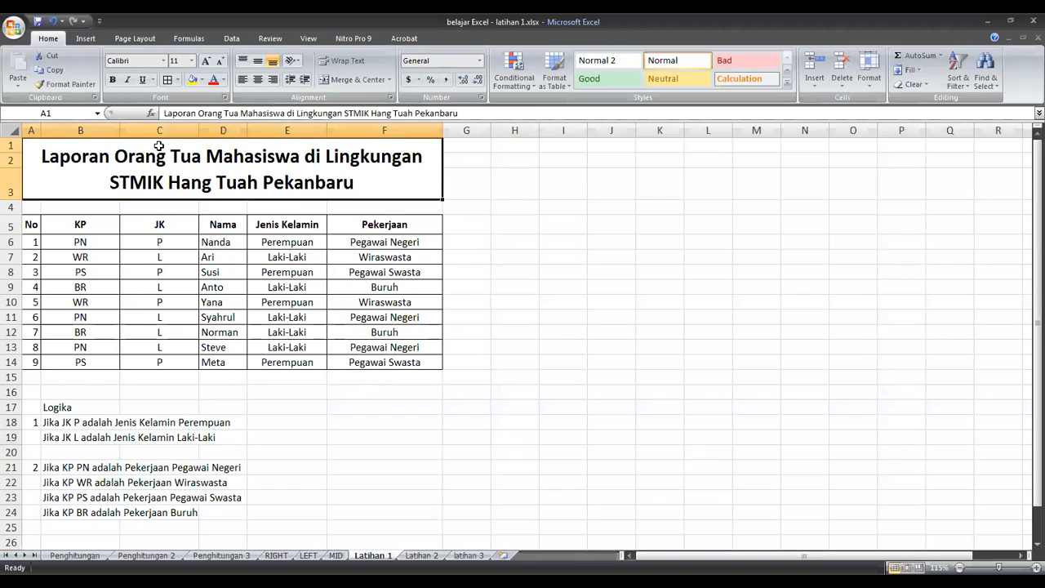
click(153, 242)
click(160, 232)
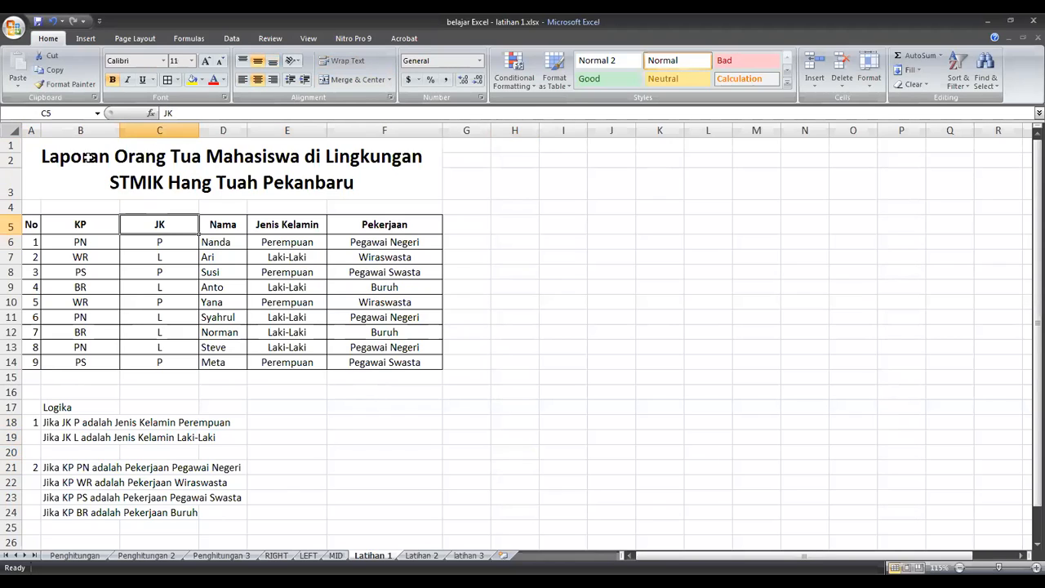
click(188, 170)
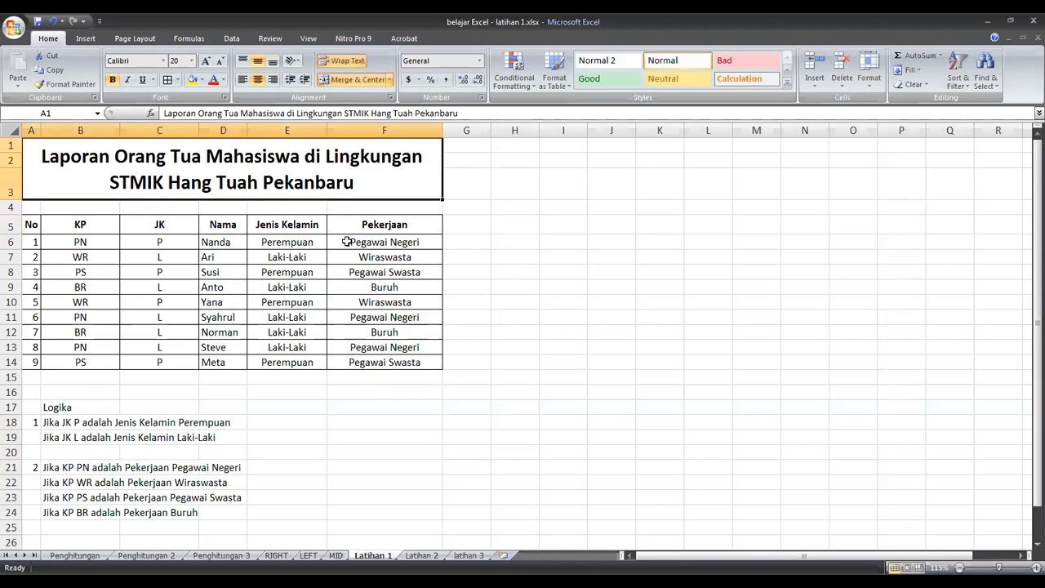
click(183, 242)
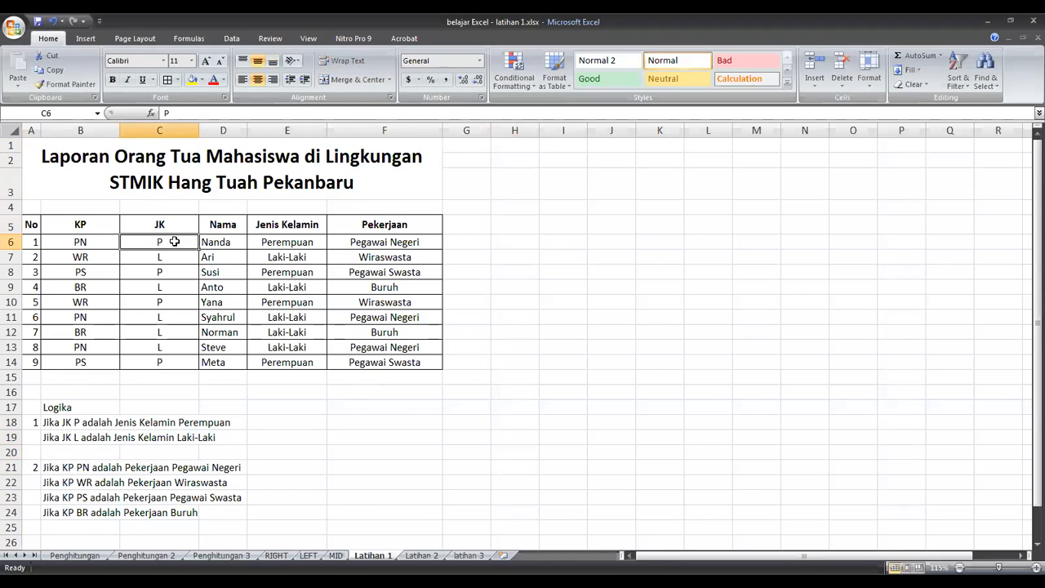
Step: Clear the existing Jenis Kelamin formulas from E6 to E14
click(282, 243)
drag(300, 245, 289, 359)
key(Delete)
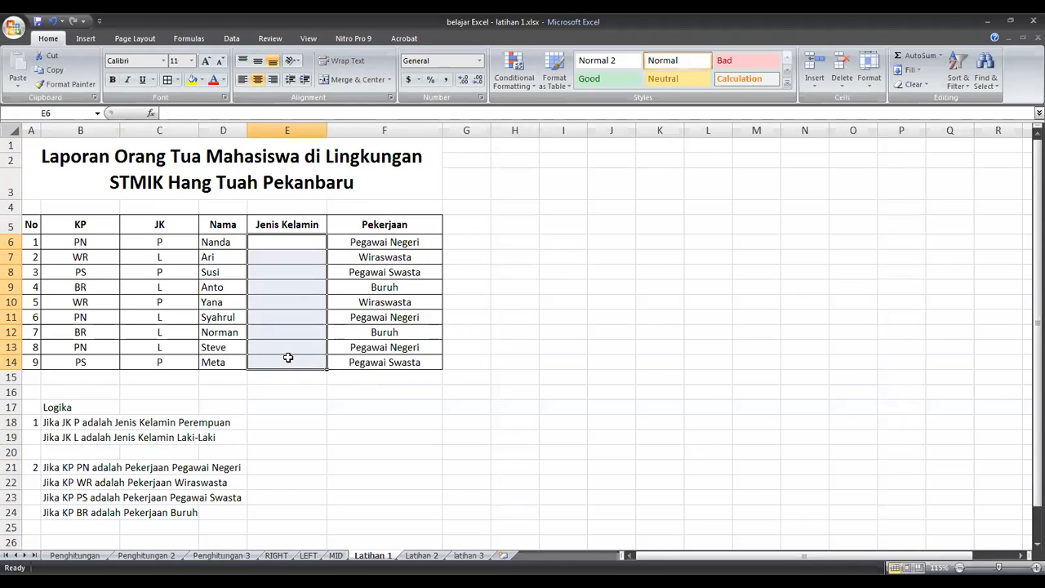
click(329, 406)
Step: Begin an IF formula in E6 with the logical test C6="P"
click(281, 244)
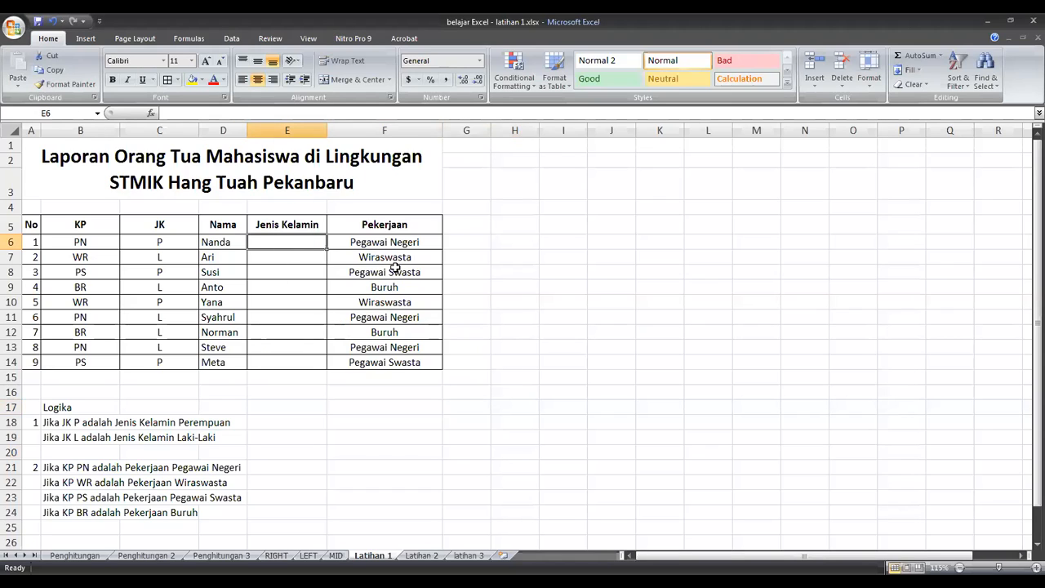
text(=)
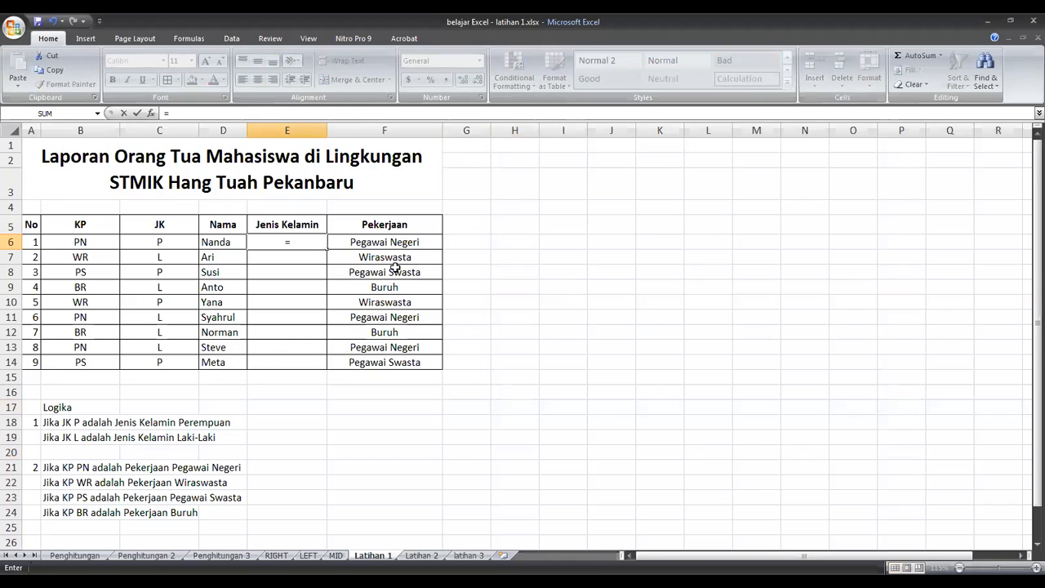
text(IF)
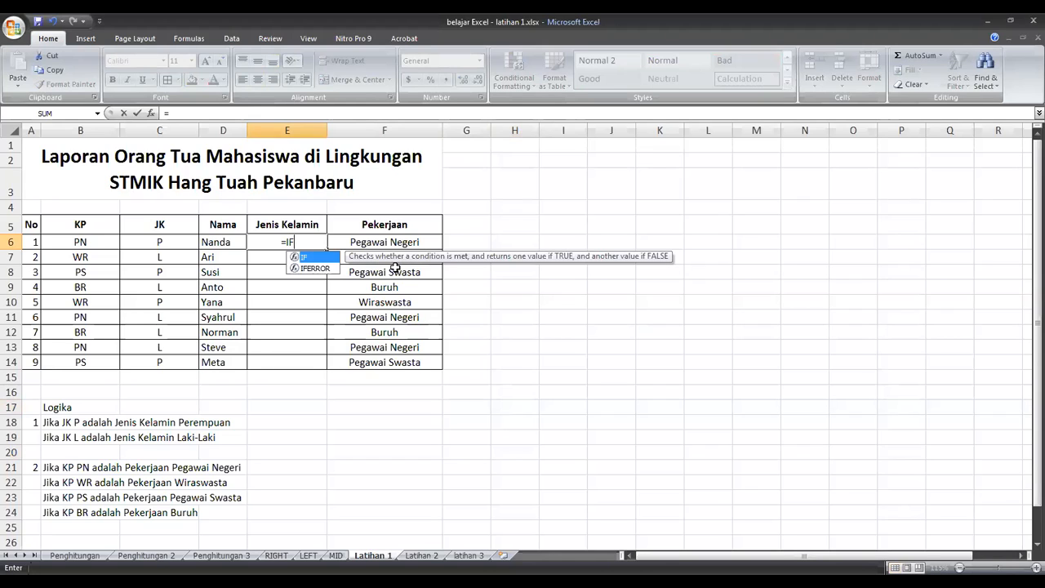
text(()
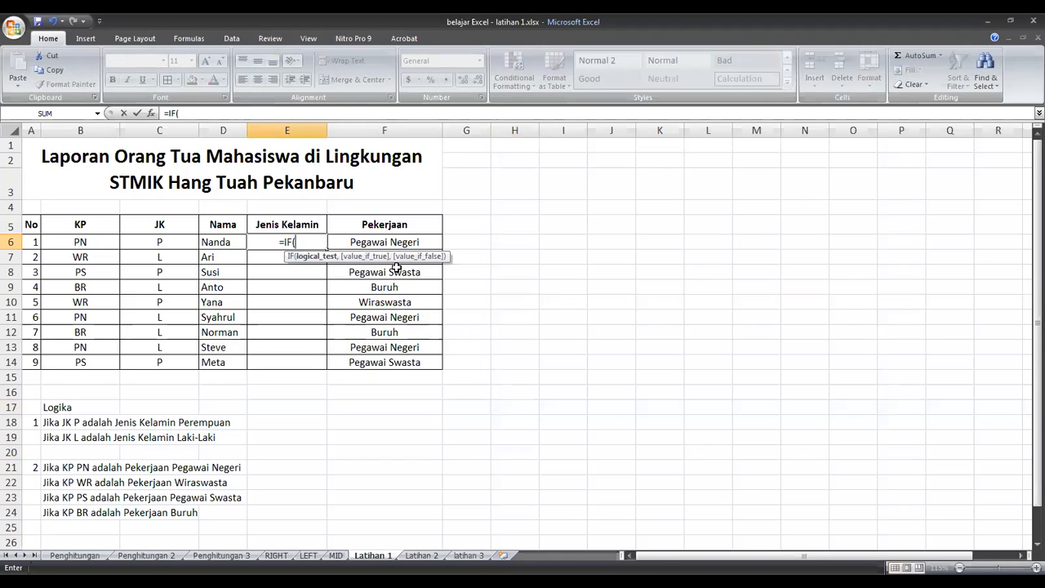
click(159, 243)
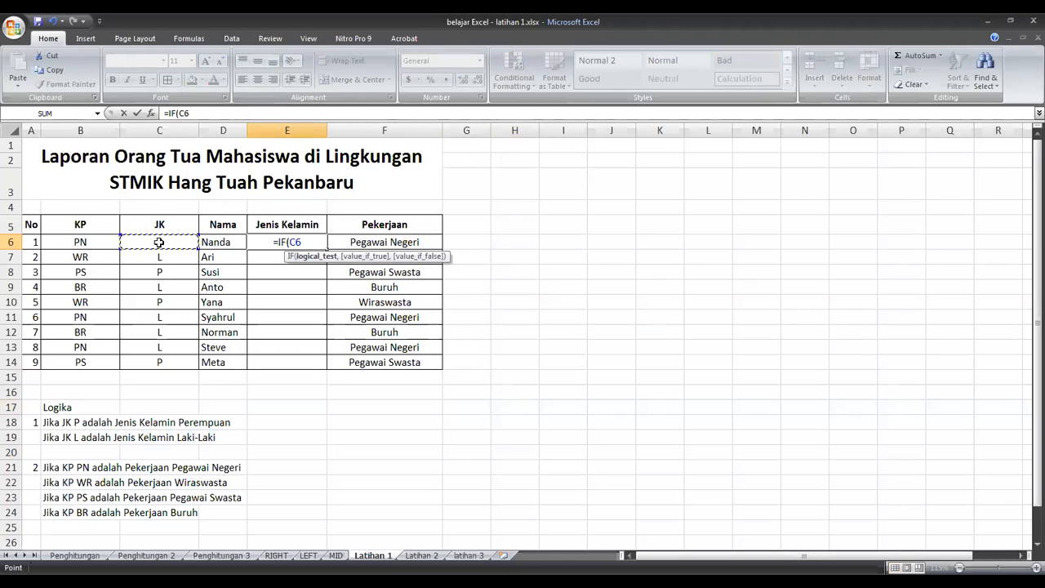
text(=)
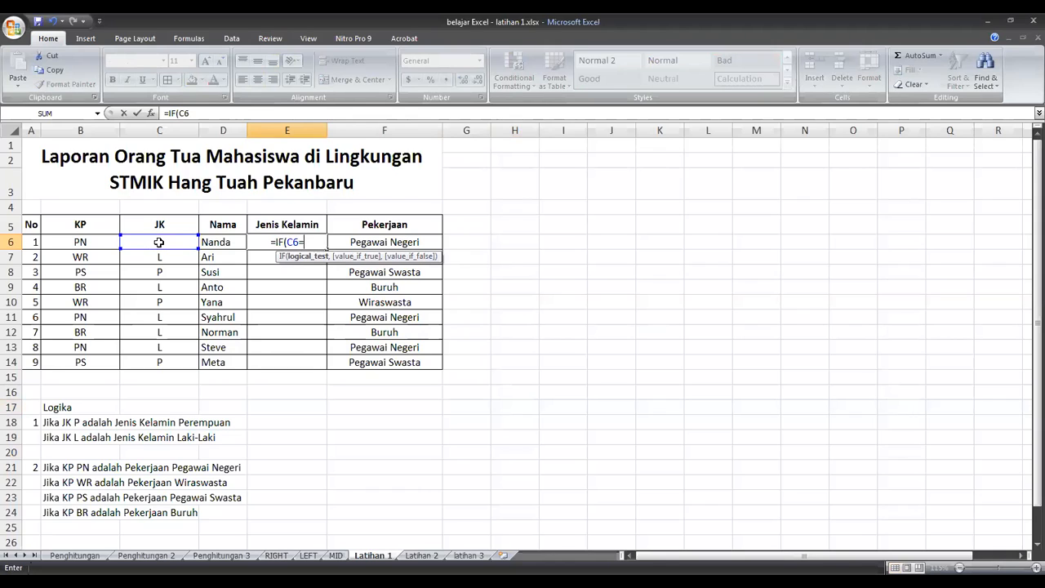
text("p)
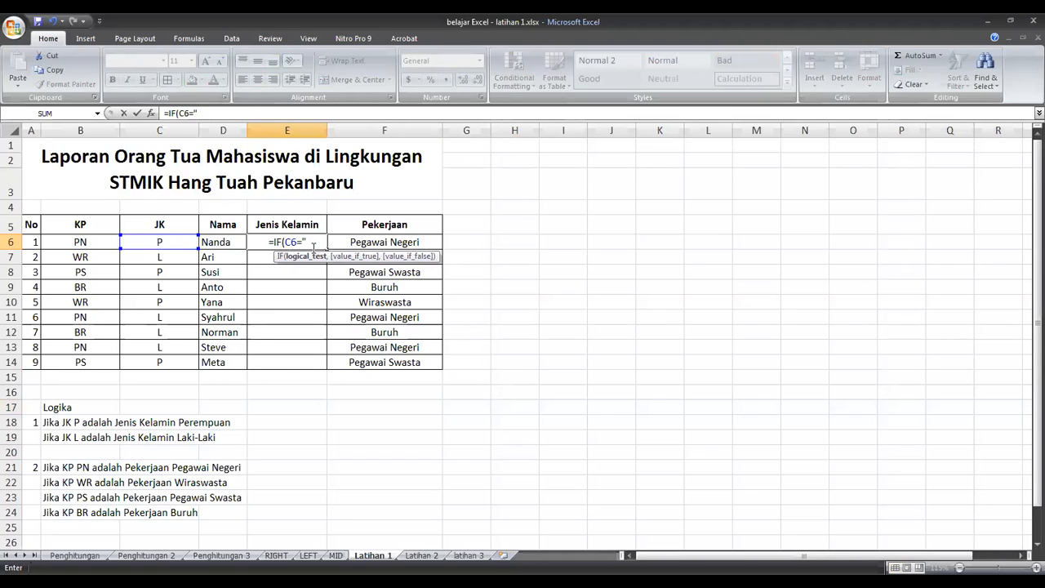
key(BackSpace)
text(p)
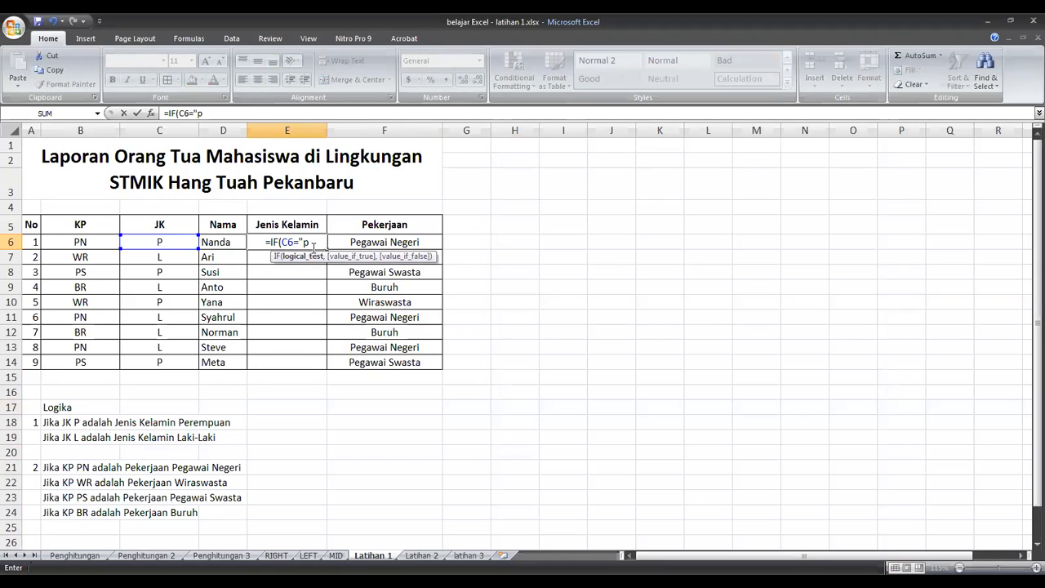
key(BackSpace)
text(P")
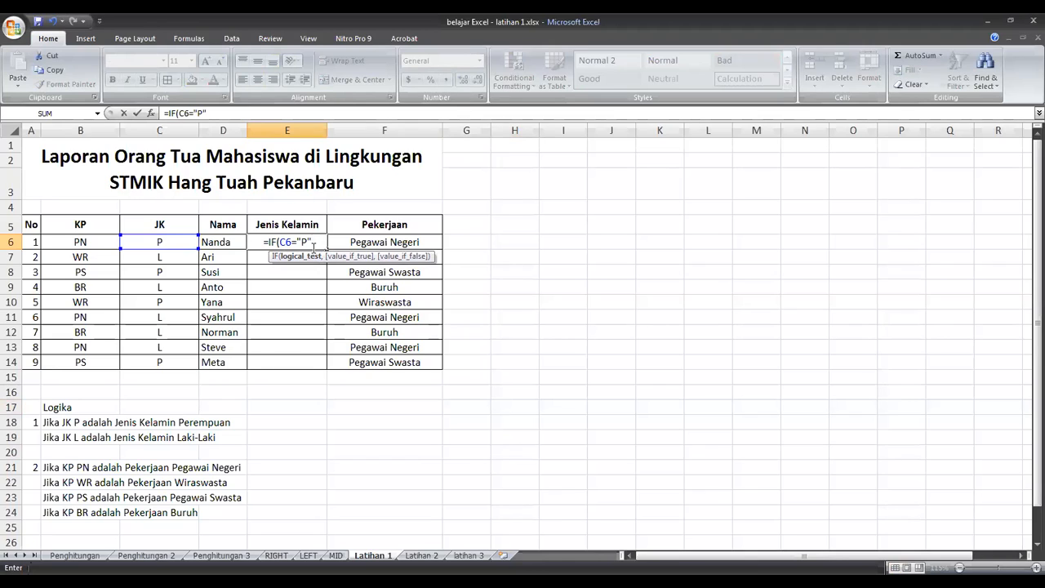
Step: Complete the E6 formula with "Perempuan" as the true result and "laki-laki" as the false result
text(,)
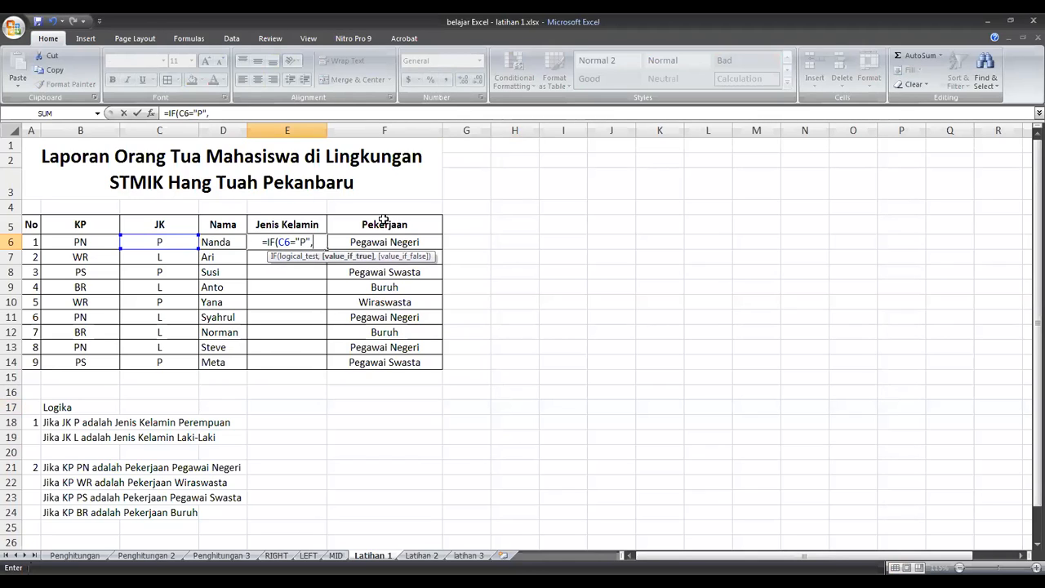
text("P)
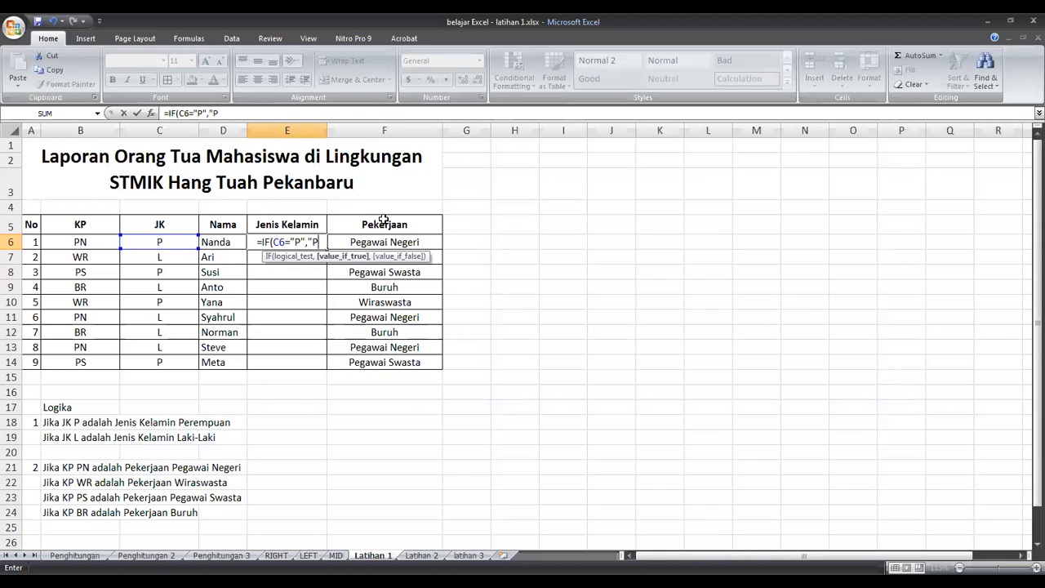
text(erempuan)
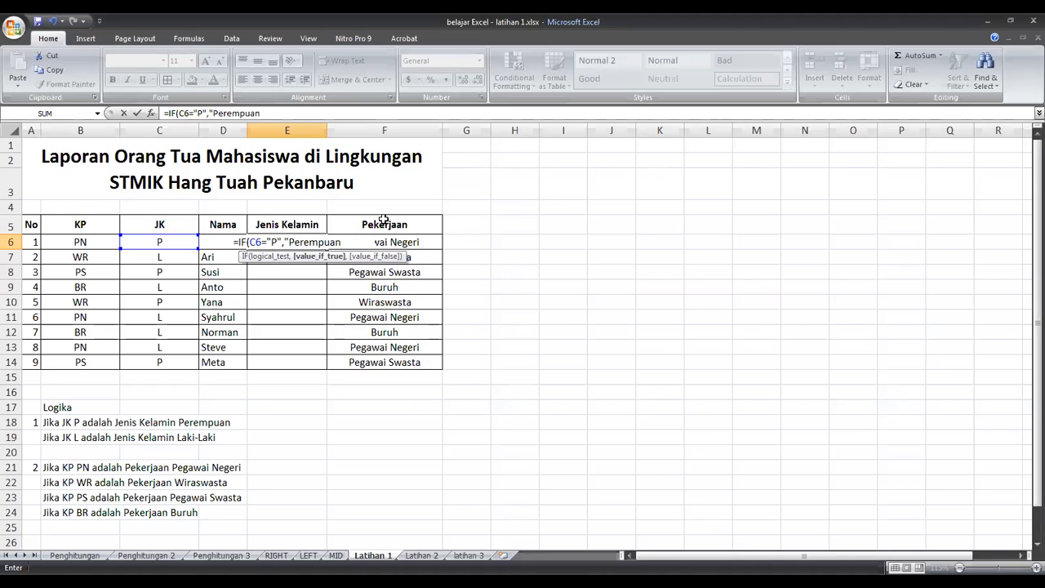
text(",)
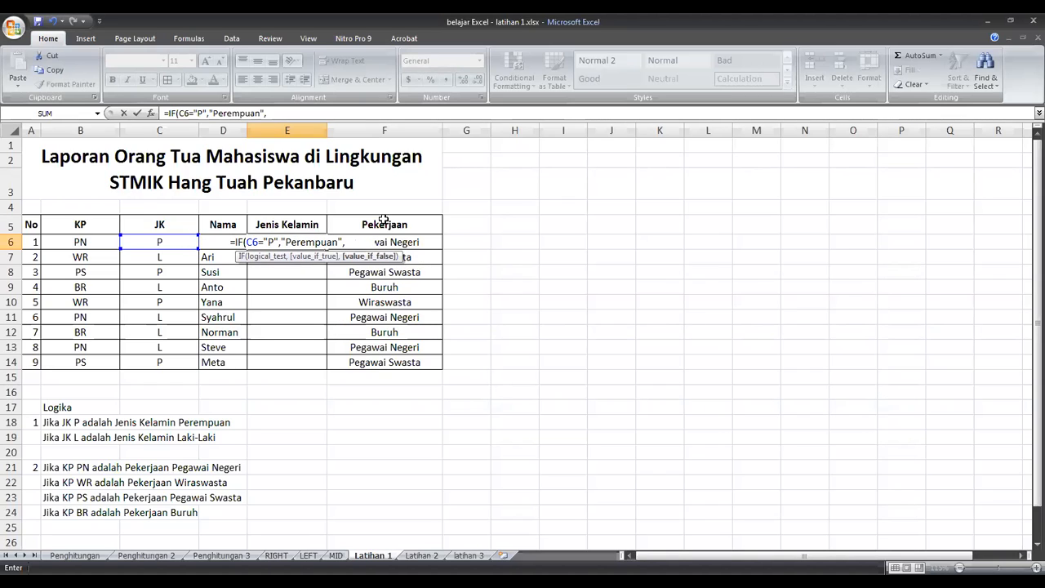
text("laki)
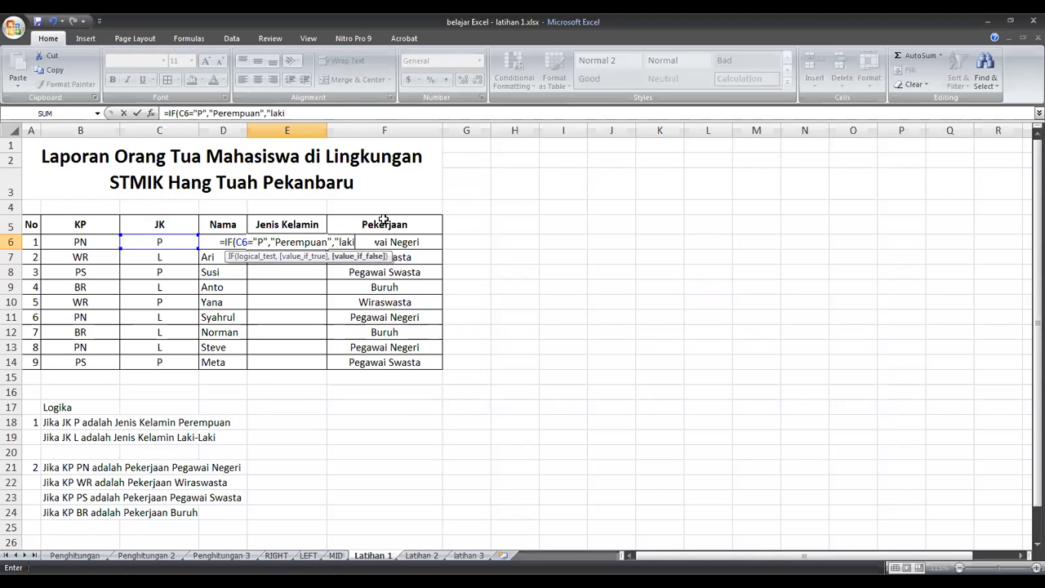
text(-laki"))
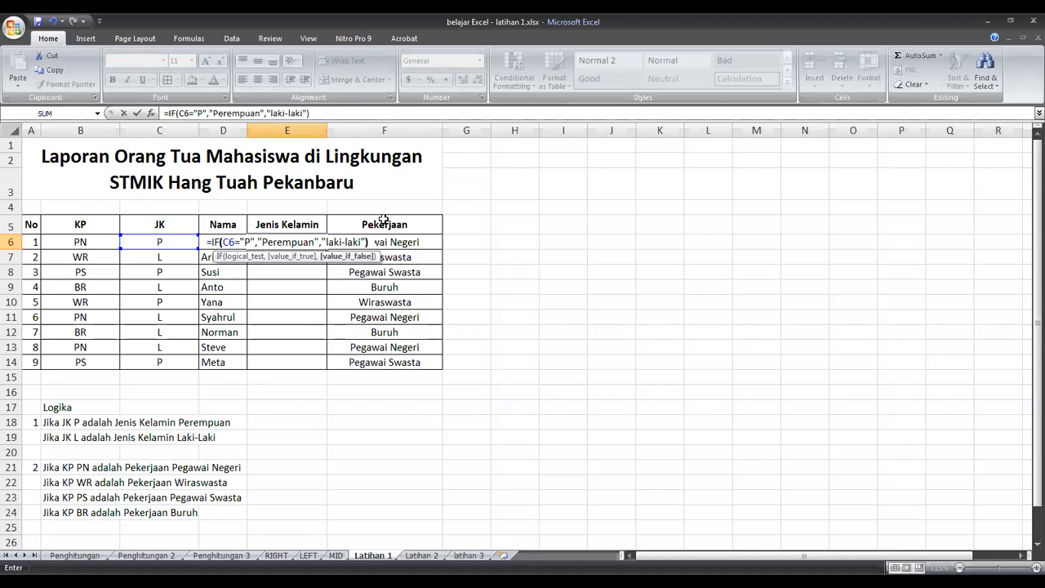
key(Return)
key(Up)
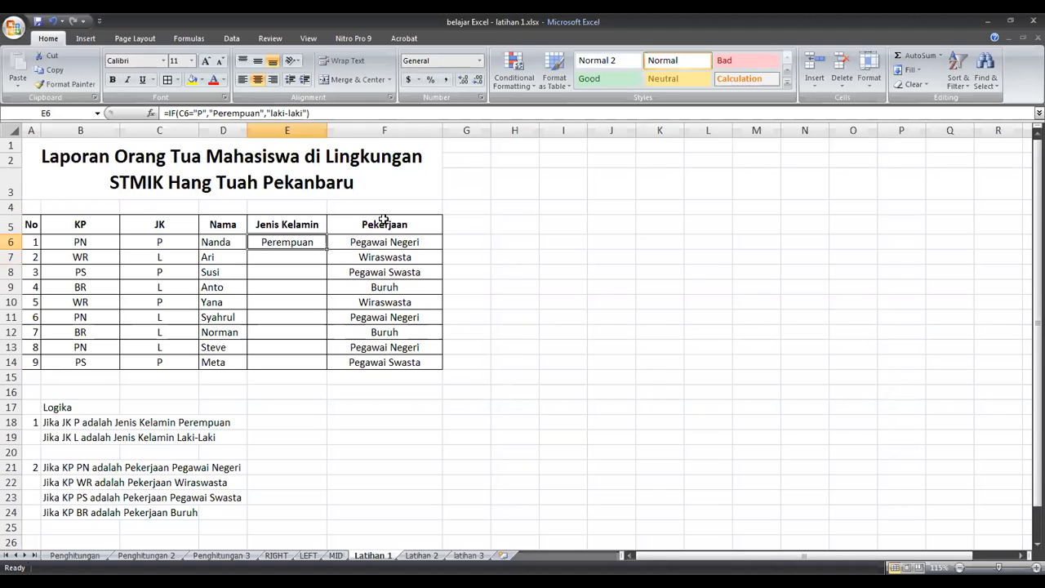
Step: Test the Jenis Kelamin formula by setting C6 to l, and restore the code to P
click(179, 242)
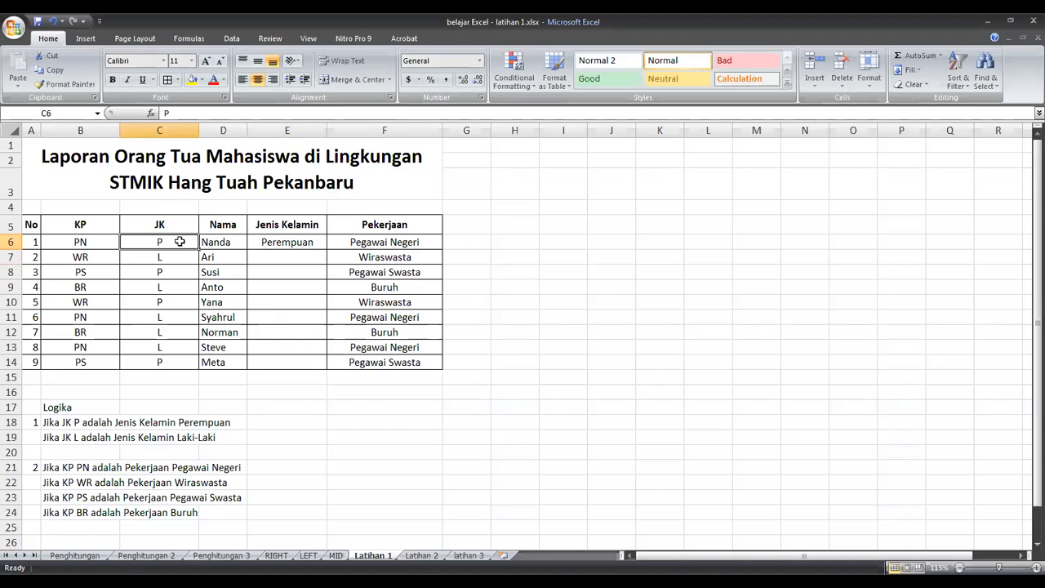
text(l)
key(Return)
click(179, 241)
text(P)
key(Right)
key(Up)
key(Right)
key(Down)
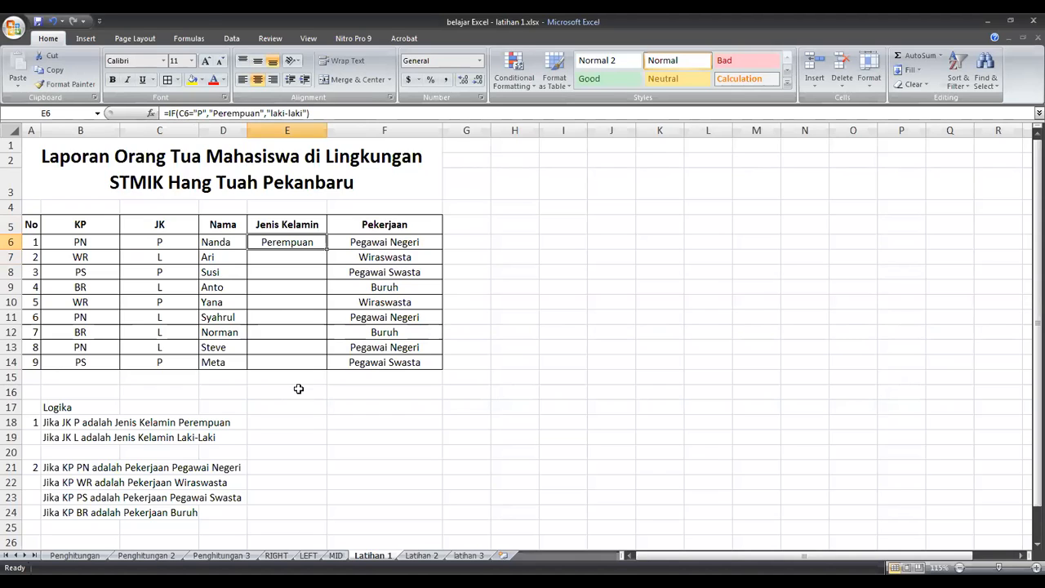
Step: Examine the logical test and the false result within E6's IF formula
click(180, 113)
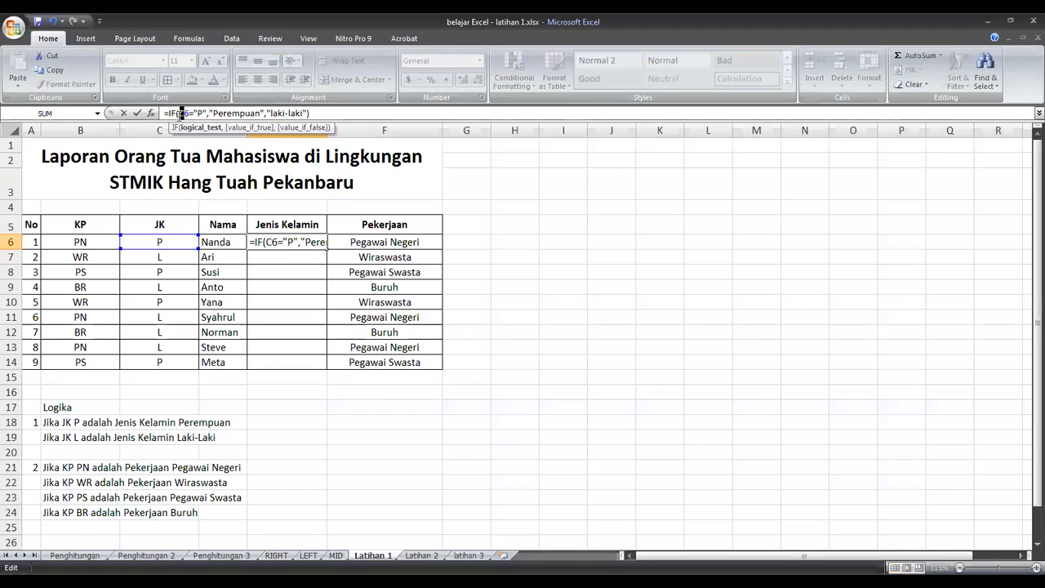
drag(180, 113, 197, 113)
drag(269, 113, 312, 115)
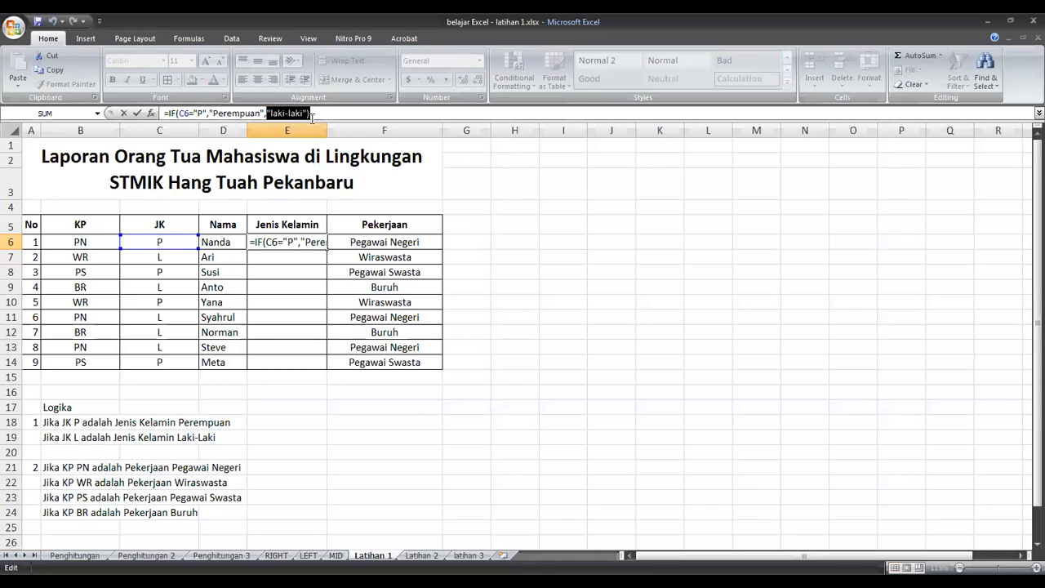
key(Return)
Step: Test the formula with the undefined codes o and a in C6, and set the code back to P
click(181, 241)
text(o)
key(Return)
key(Up)
text(a)
key(Return)
key(Up)
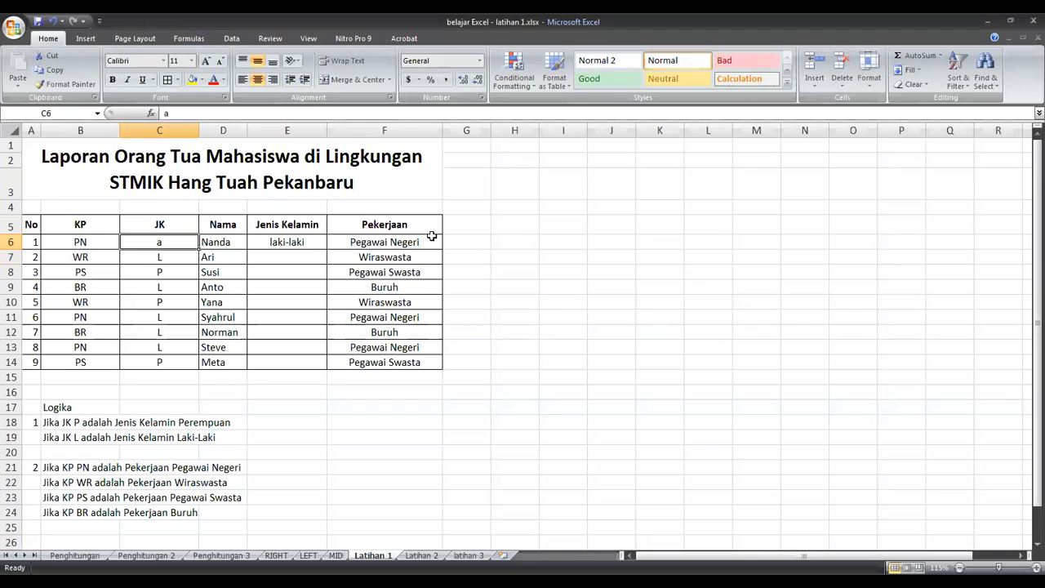
text(P)
key(Return)
key(Up)
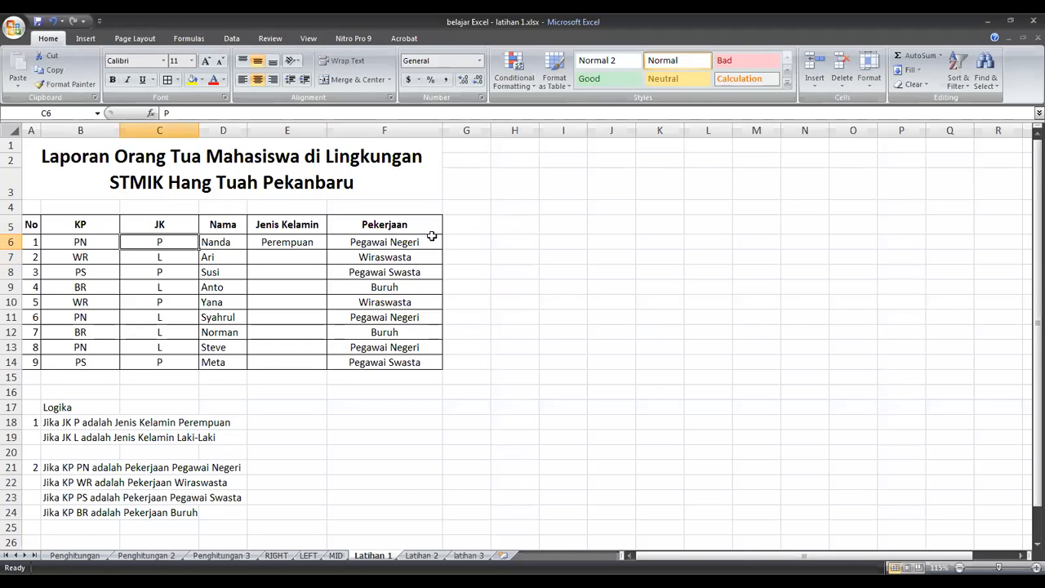
click(314, 245)
click(298, 262)
click(290, 243)
click(280, 256)
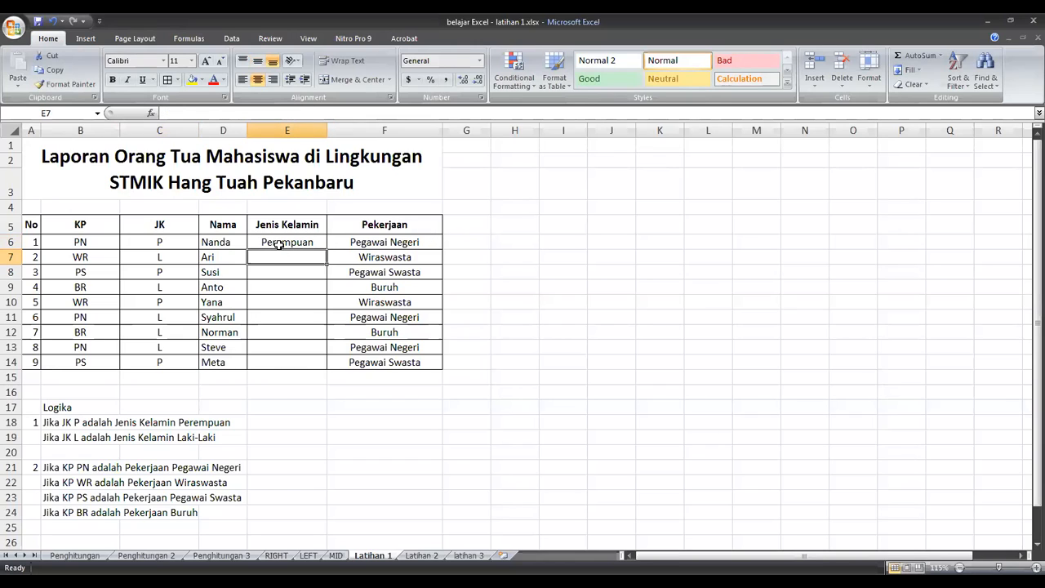
click(279, 244)
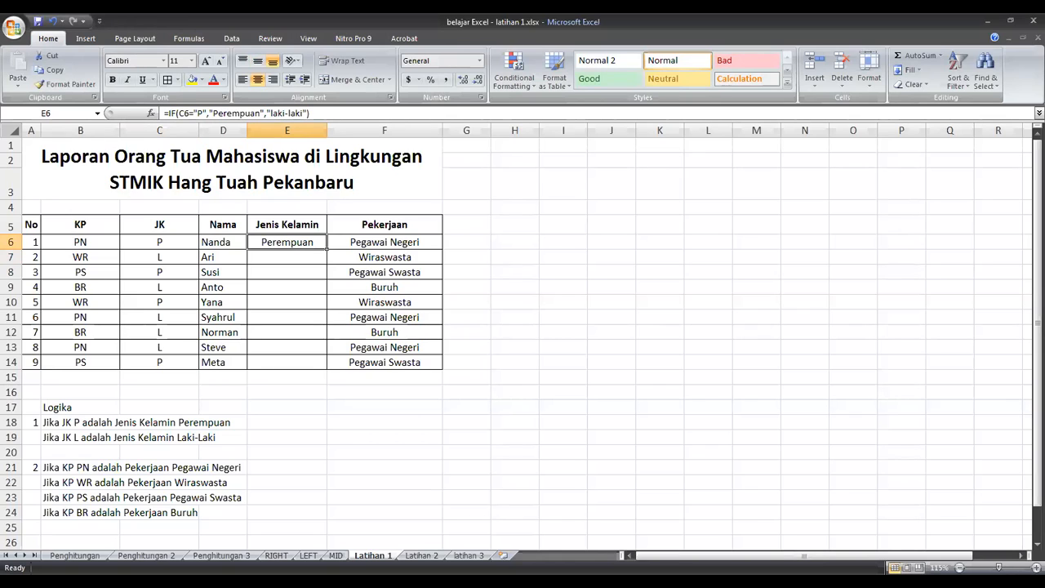
click(453, 581)
click(264, 248)
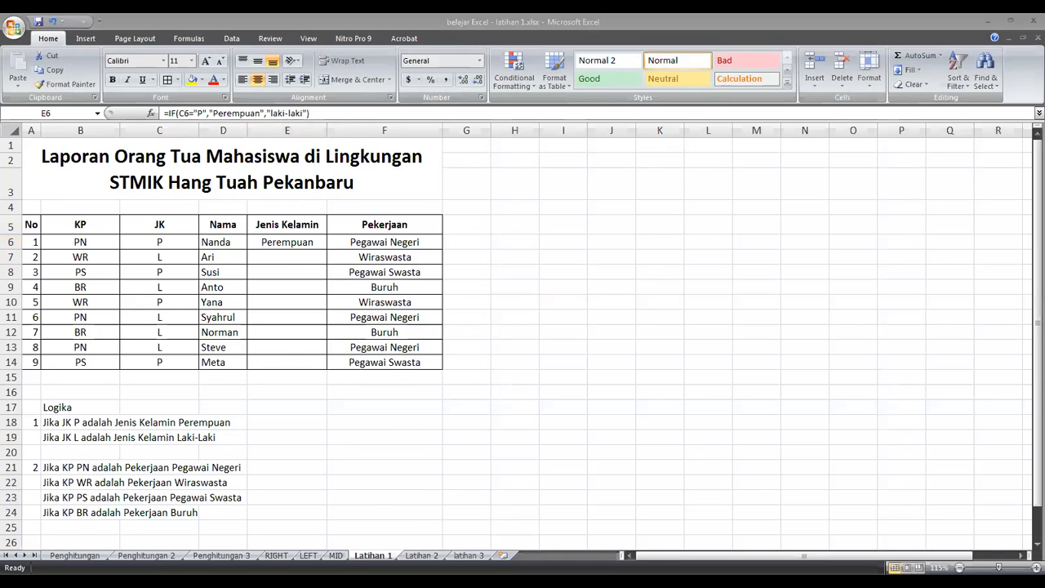
click(289, 242)
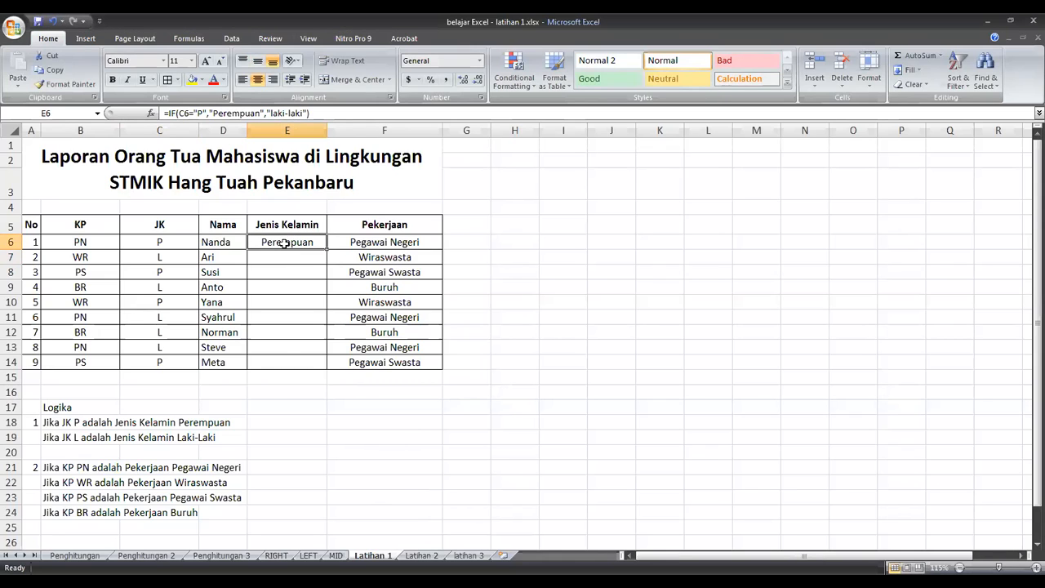
click(285, 258)
click(233, 240)
click(285, 258)
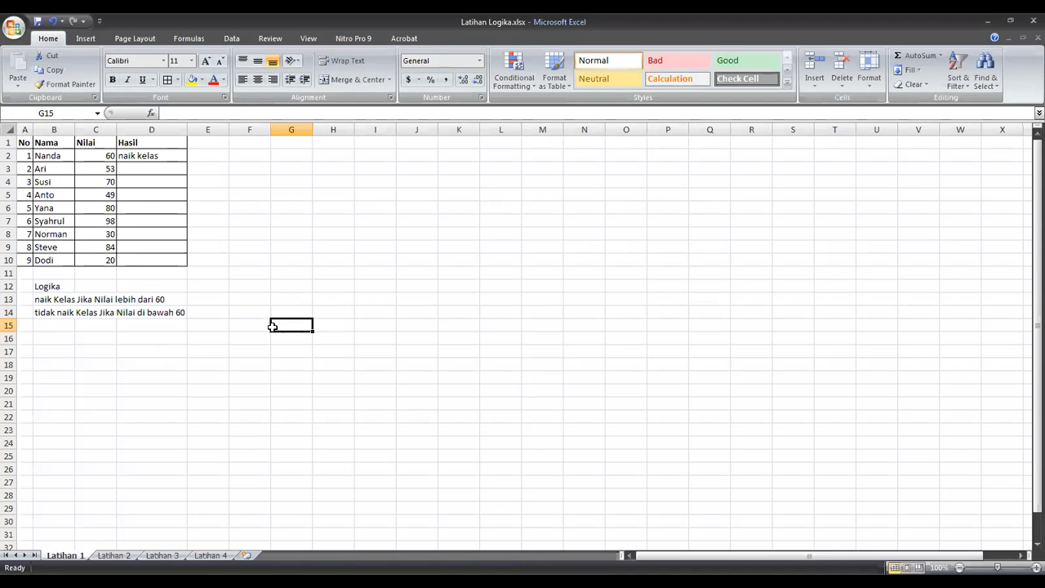
Step: Look over the Nilai scores and the Logika pass rules in the Latihan Logika workbook at a larger zoom
ctrl+scroll(275, 328, up, 6)
click(562, 403)
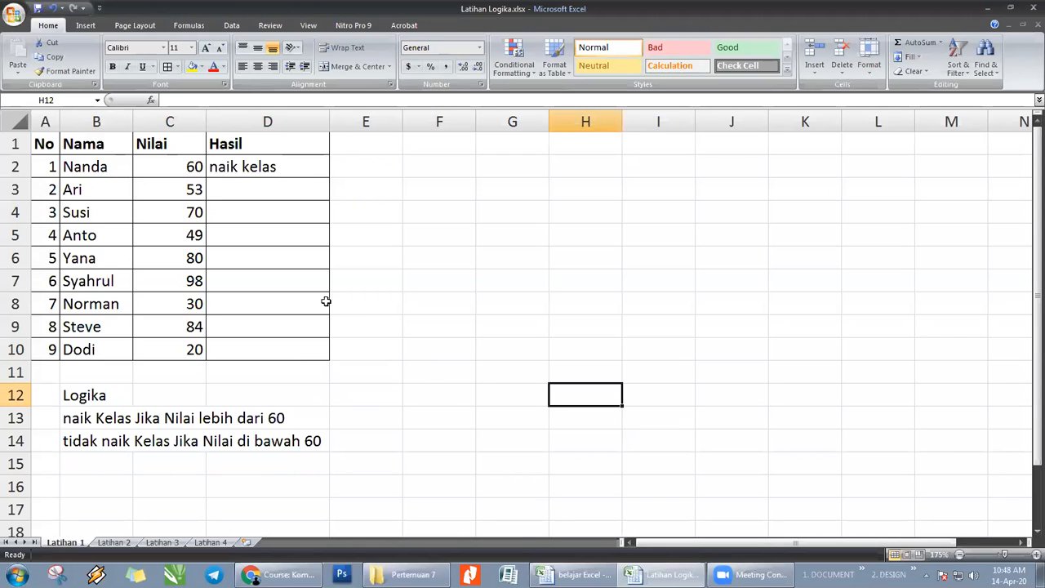
click(423, 365)
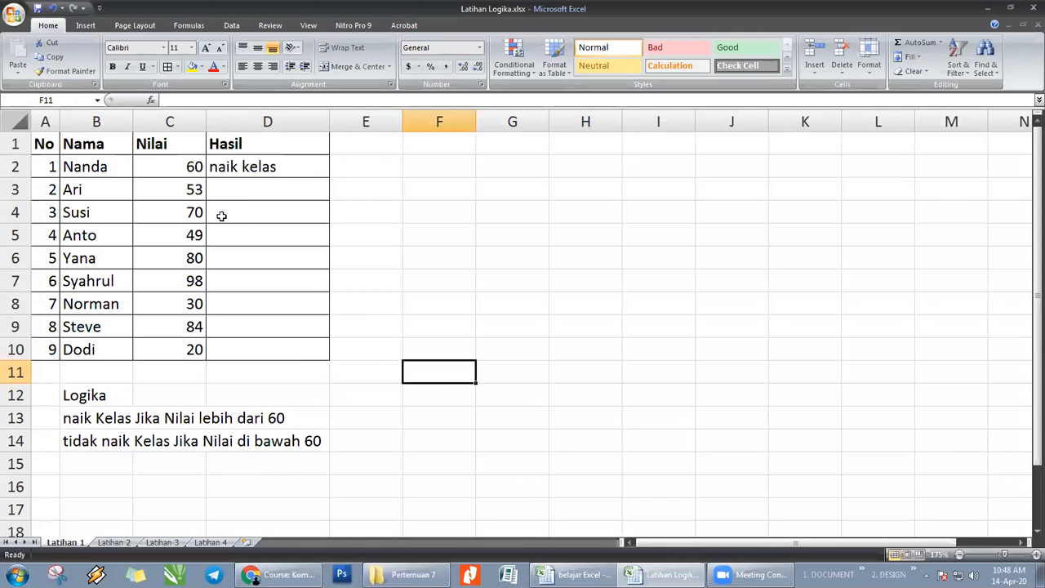
click(188, 192)
click(418, 249)
click(190, 170)
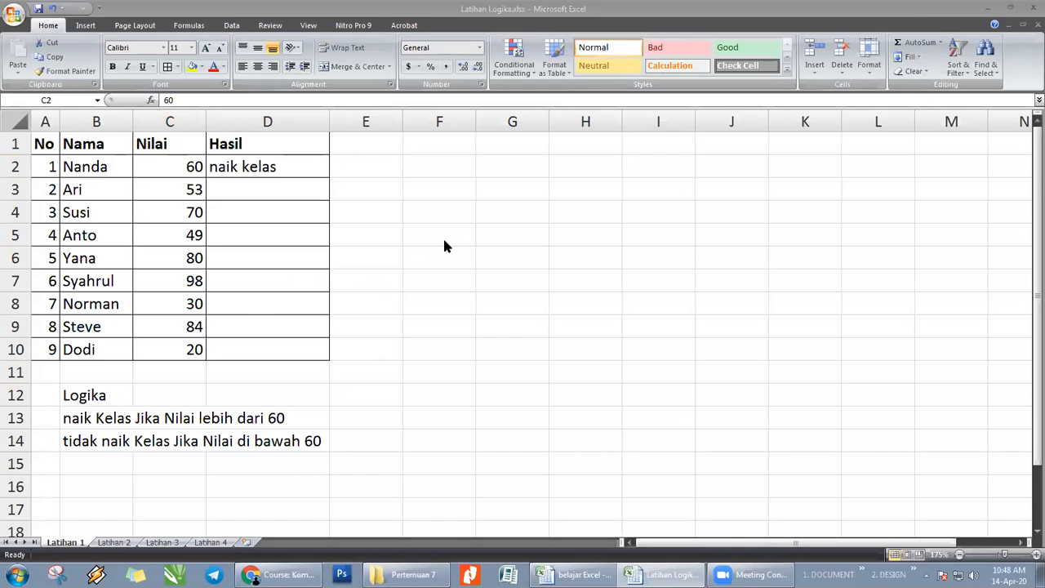
click(934, 269)
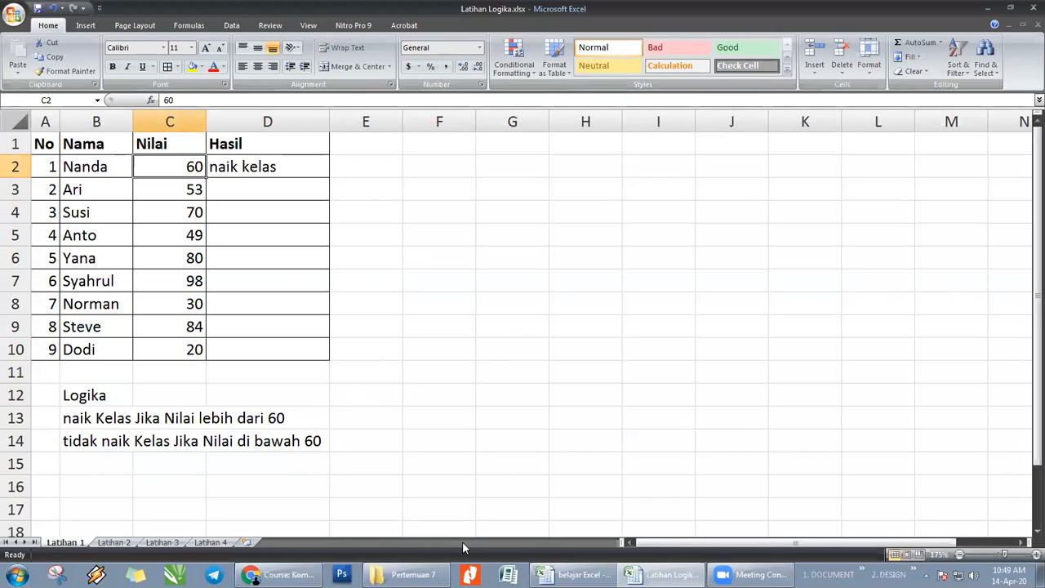
Step: Switch back to the belajar Excel - latihan 1 workbook and fill the E6 formula down to E14
click(665, 575)
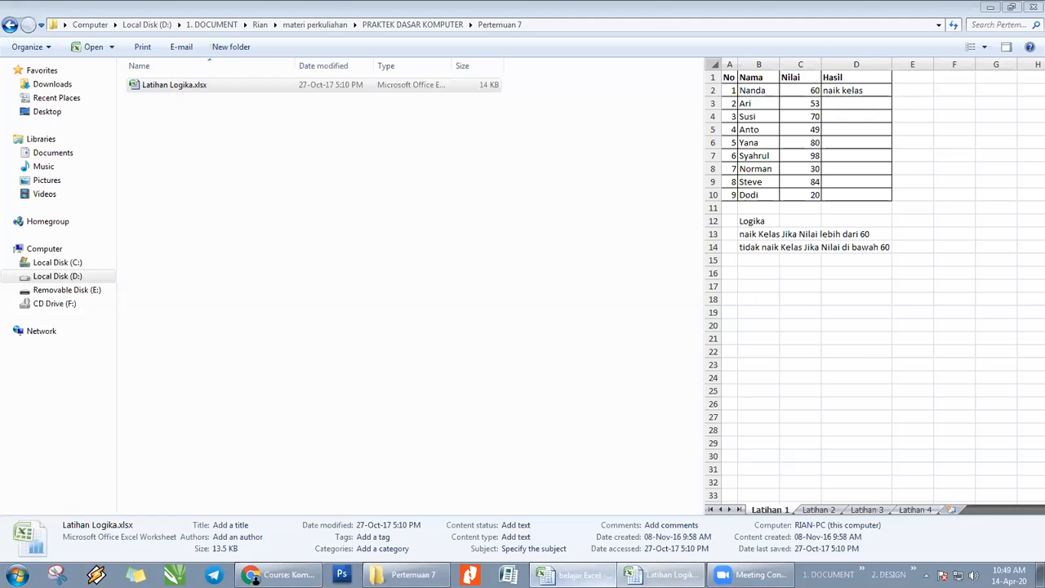
click(571, 575)
drag(327, 250, 327, 349)
Step: Compare the JK codes in C6 and C7
click(163, 245)
click(164, 232)
click(163, 244)
click(162, 229)
click(165, 243)
Step: Insert a nested IF testing C6="L" ahead of "laki-laki" in the E6 formula
click(260, 228)
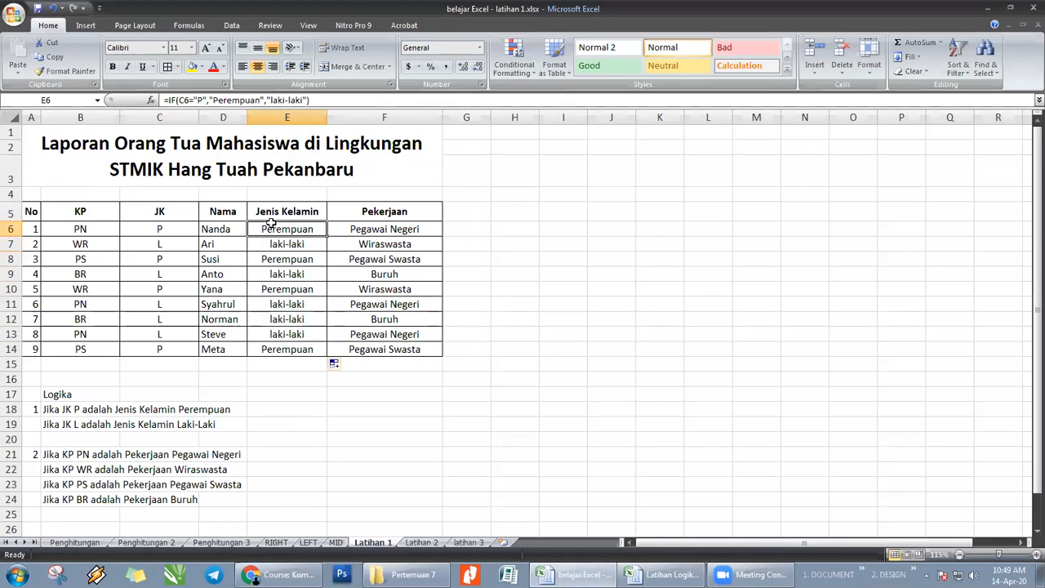
click(270, 100)
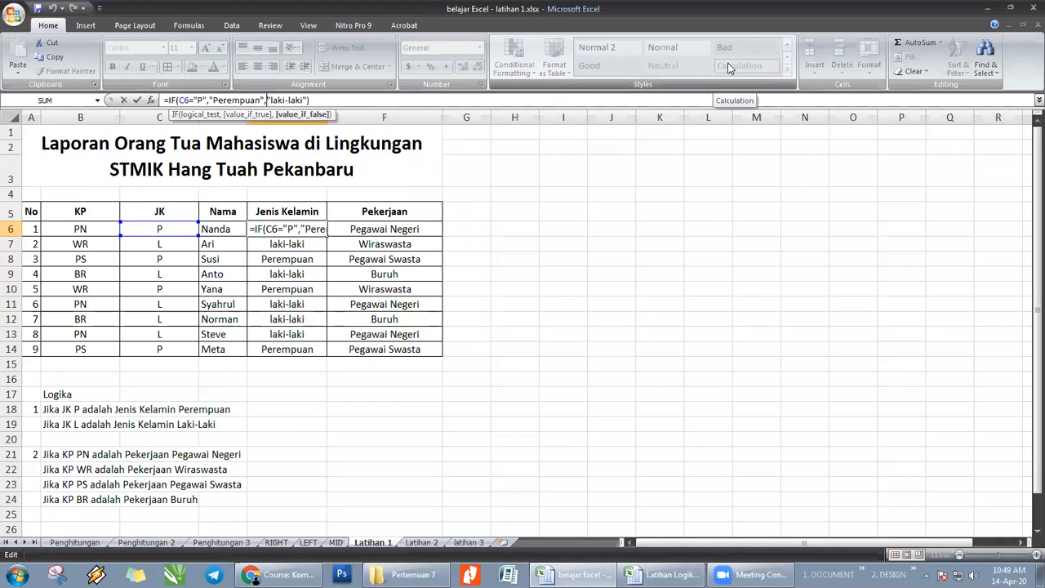
text(IF)
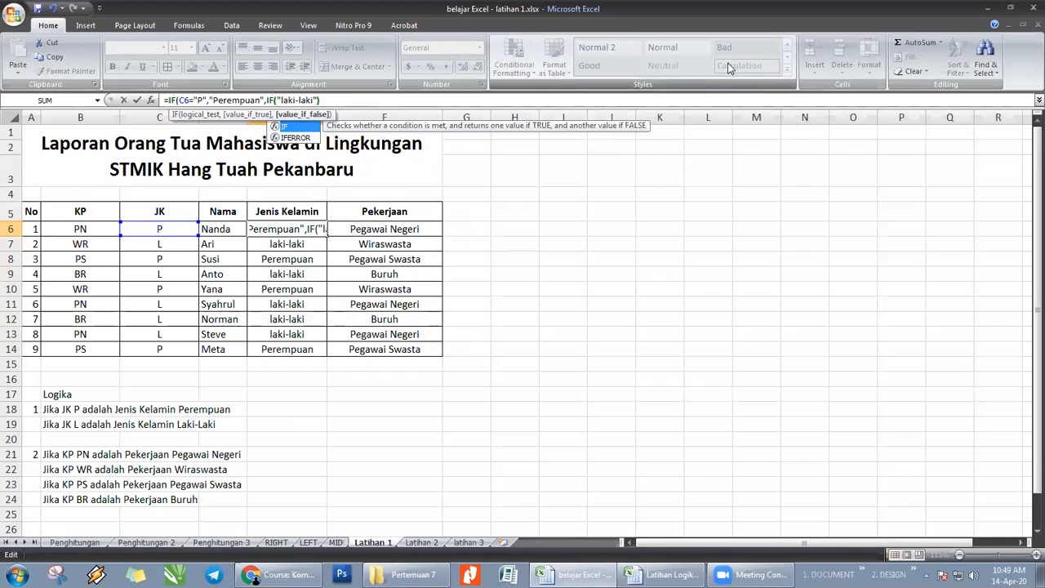
text(()
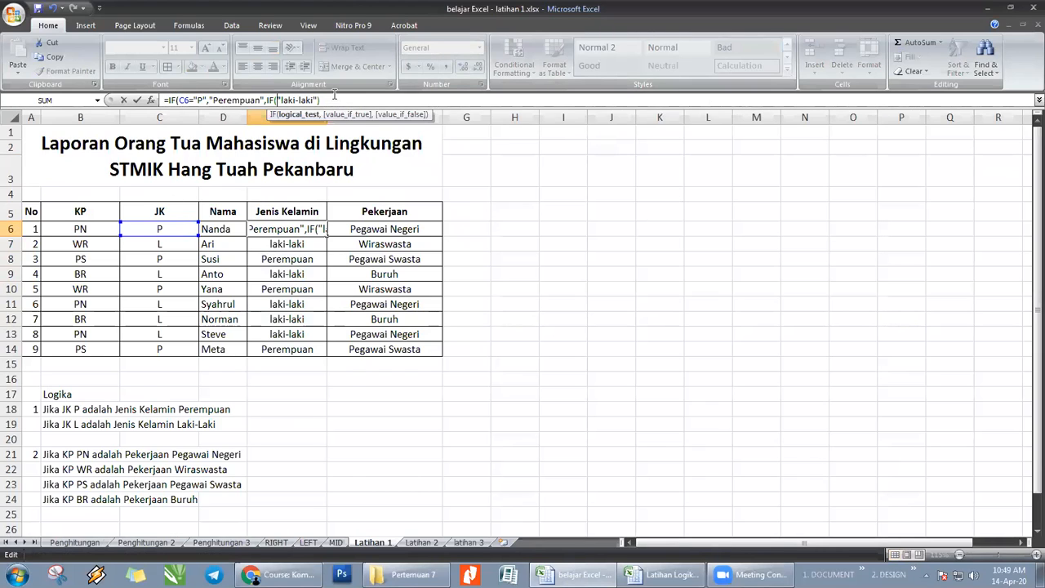
text(C6)
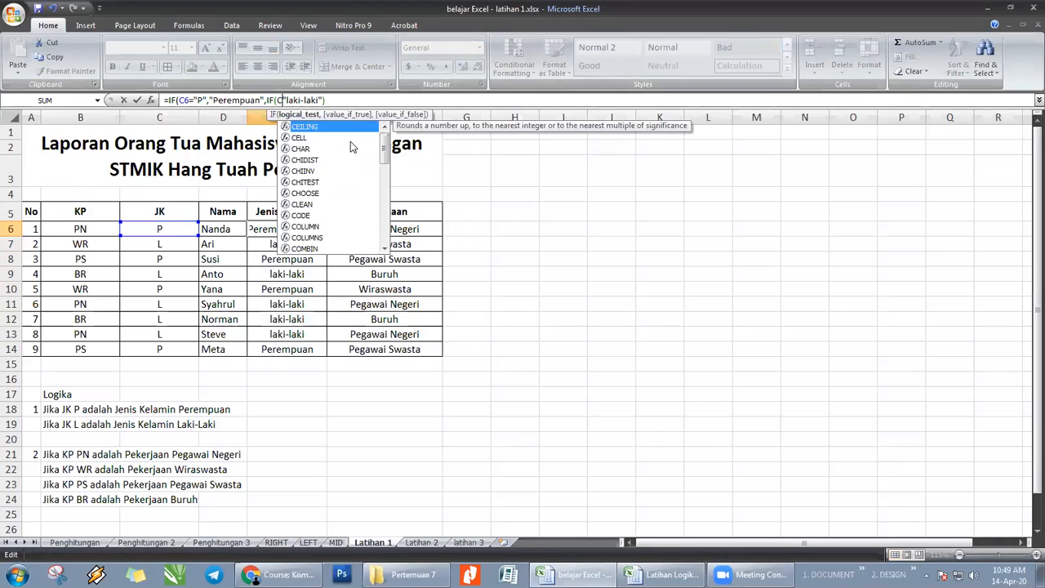
text(=")
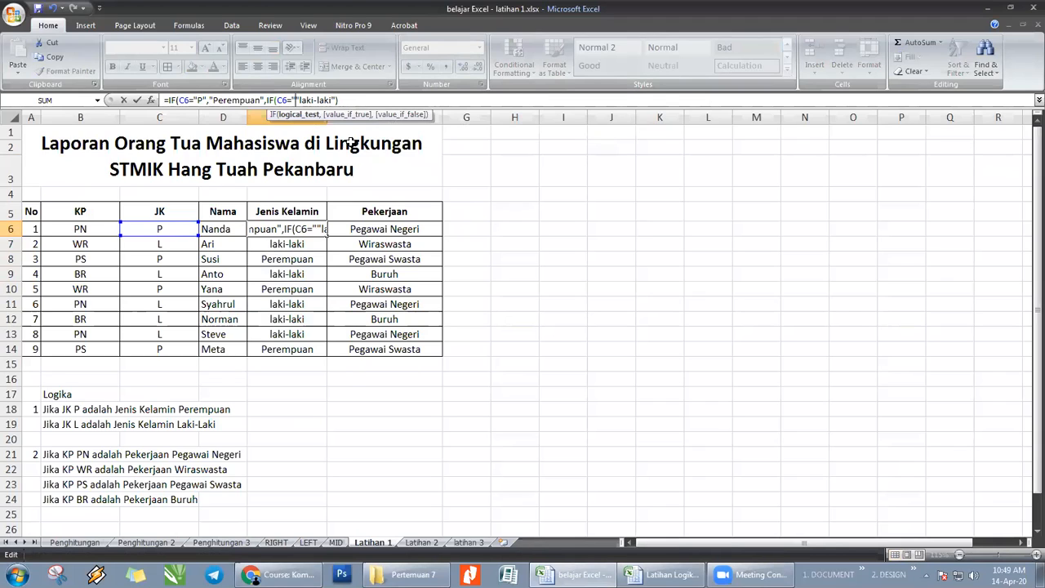
text(L",)
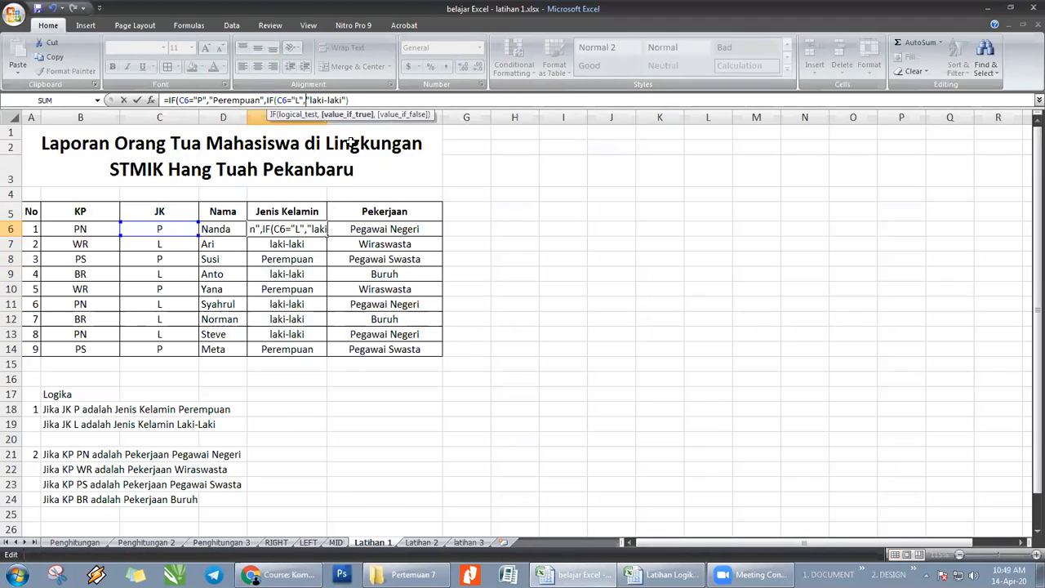
Step: Add "ERROR" as the nested IF's false value in E6 and accept the correction with the missing closing parenthesis
key(Right)
key(Right)
key(Right)
key(Right)
key(Right)
key(Right)
key(Right)
key(Right)
key(Right)
key(Right)
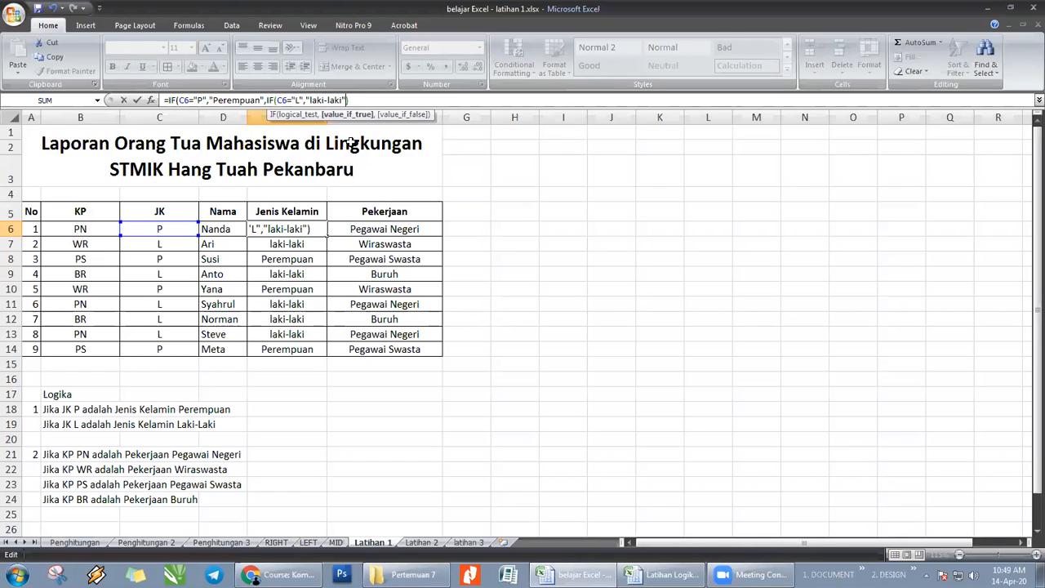
text(,")
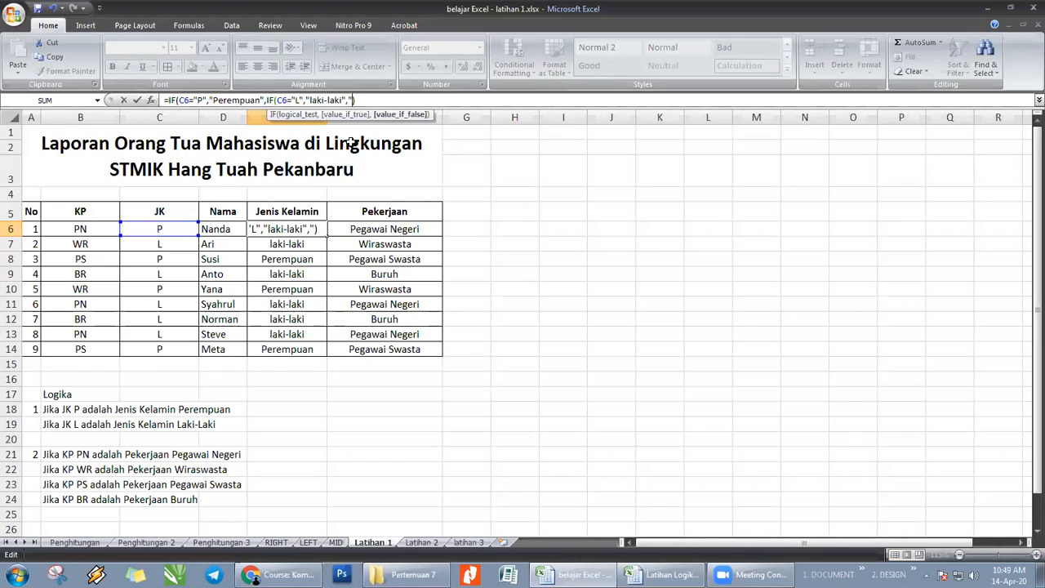
text(ERRO)
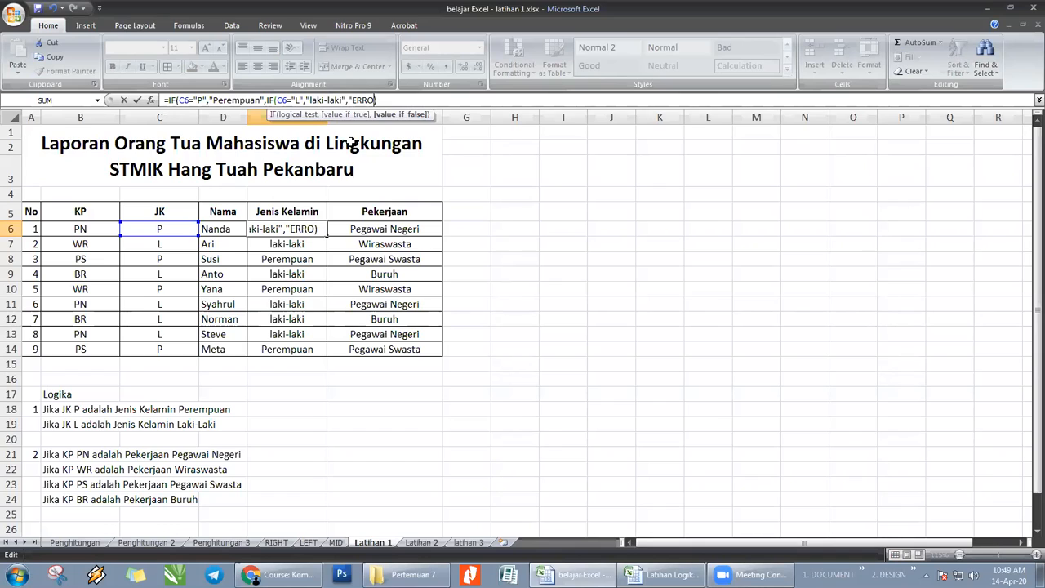
text(R)
key(Return)
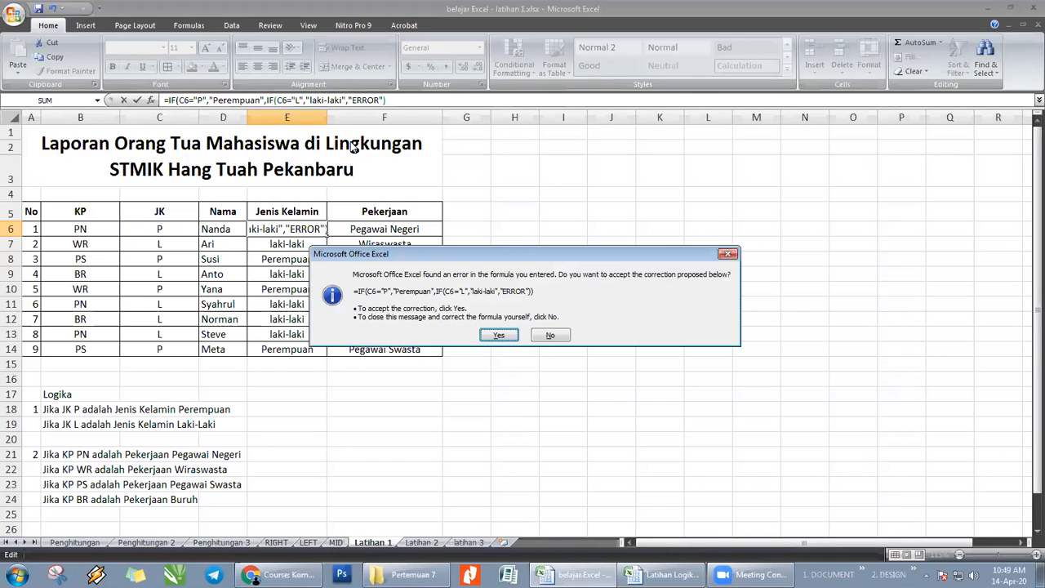
key(Return)
Step: Examine the arguments of the outer and nested IF in the E6 formula
key(Up)
key(Up)
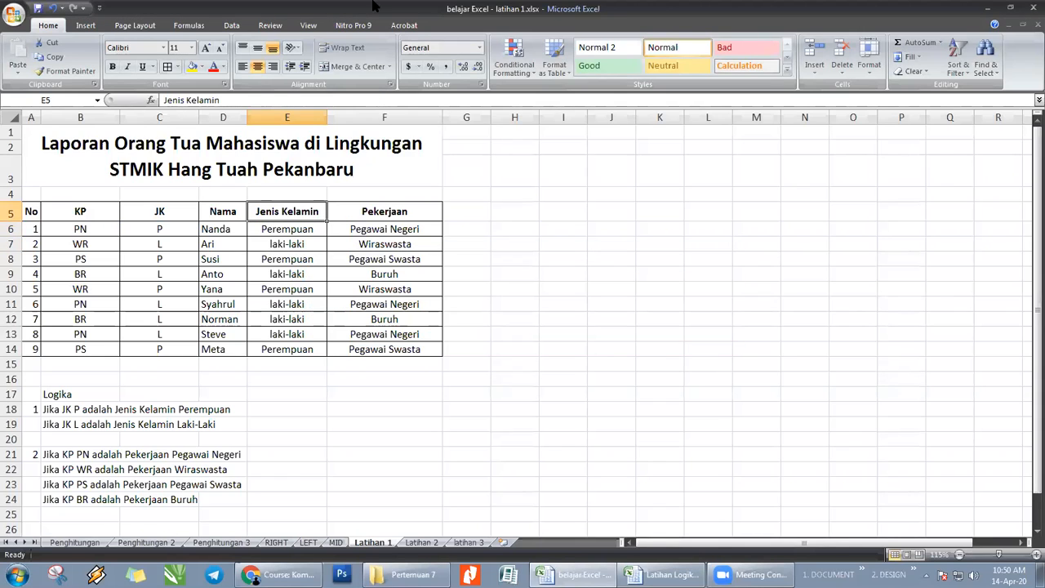
key(Down)
key(F2)
key(Right)
key(Right)
key(Right)
key(Right)
key(Right)
key(Right)
key(Right)
key(Right)
key(Right)
key(Right)
key(Right)
key(Right)
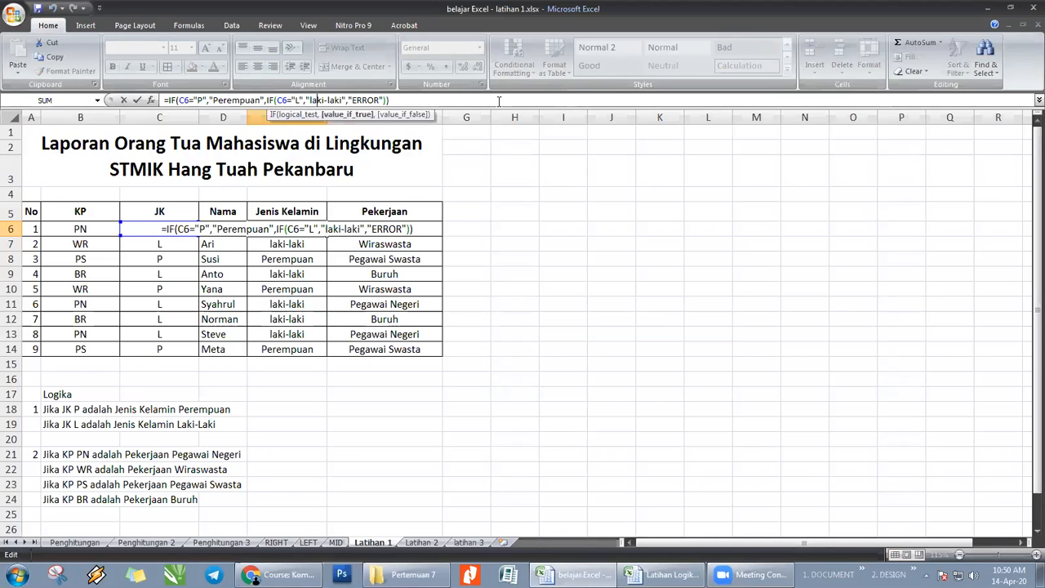
key(Left)
key(Left)
key(Left)
key(Left)
key(Left)
key(Left)
key(Left)
key(Left)
key(Left)
key(Left)
key(Left)
key(Left)
key(Left)
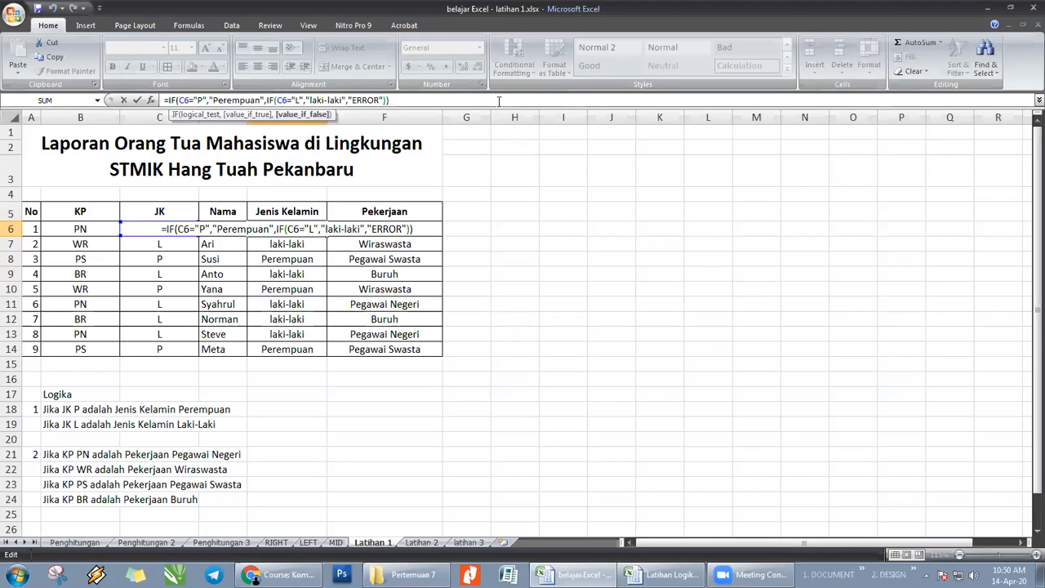
key(Return)
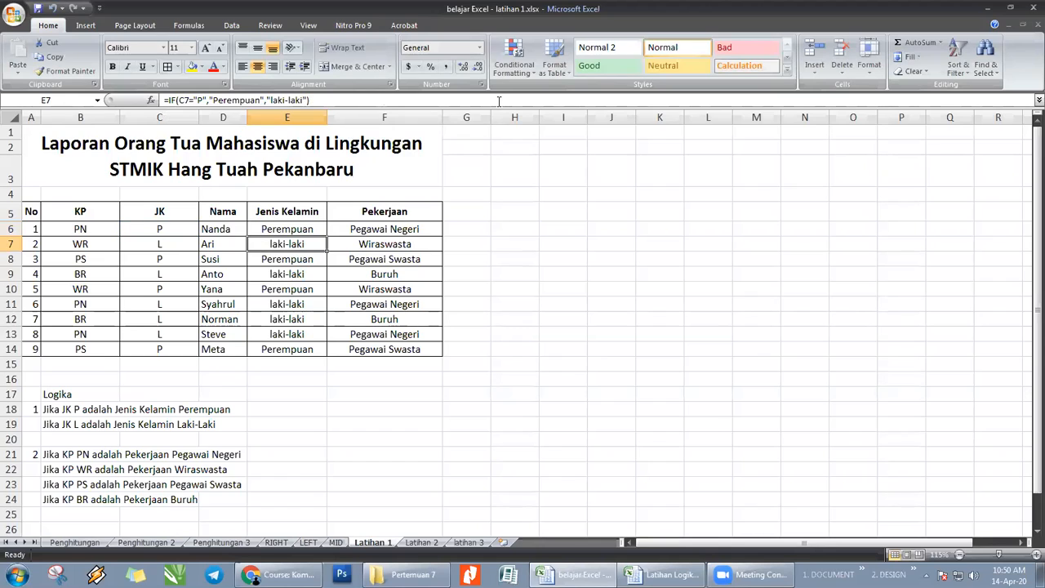
Step: Fill the nested IF formula from E6 down to E14, and check the code in C6 against E6
key(Up)
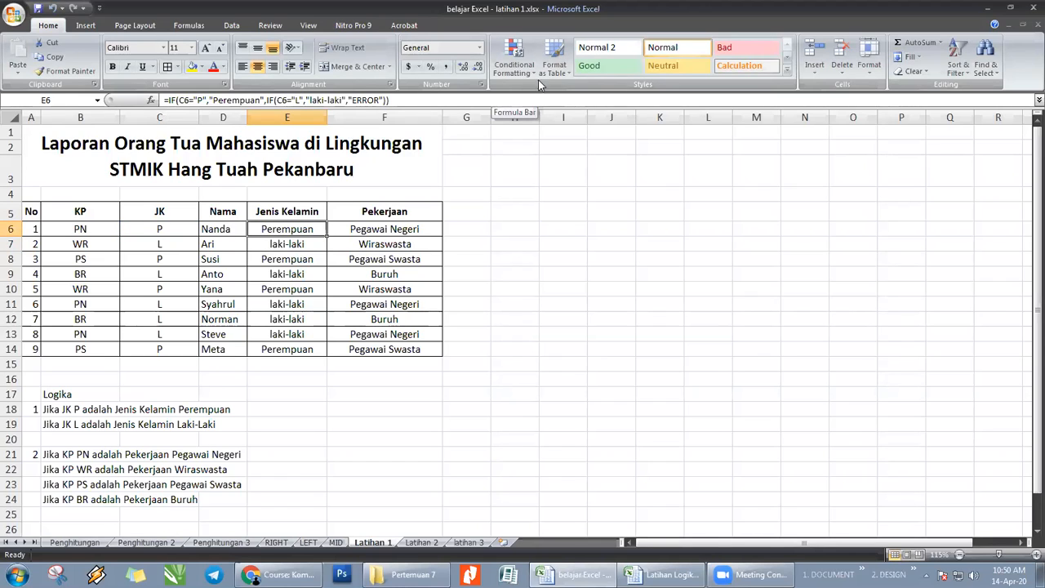
drag(327, 236, 326, 354)
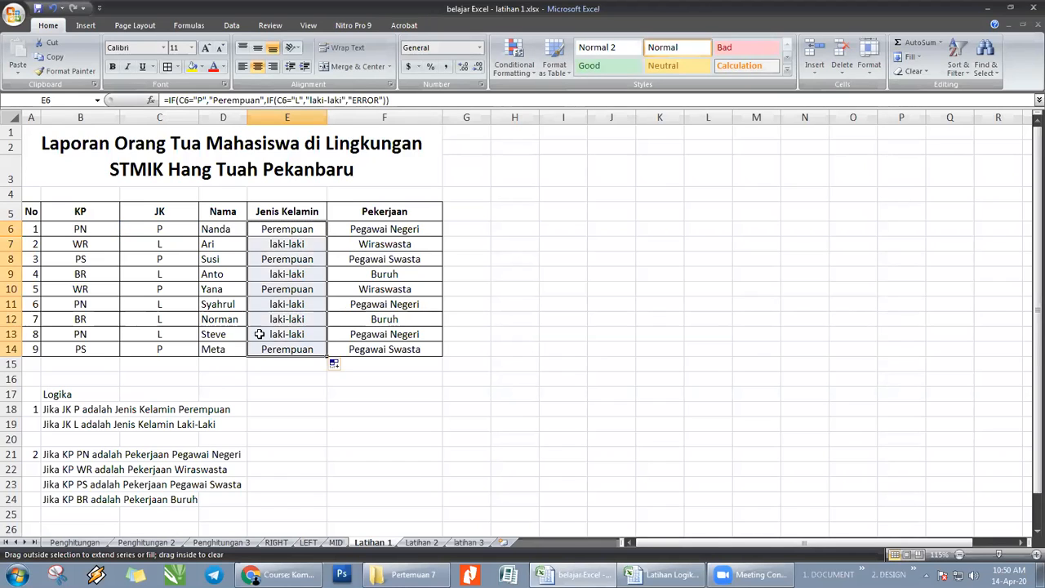
click(163, 231)
click(295, 230)
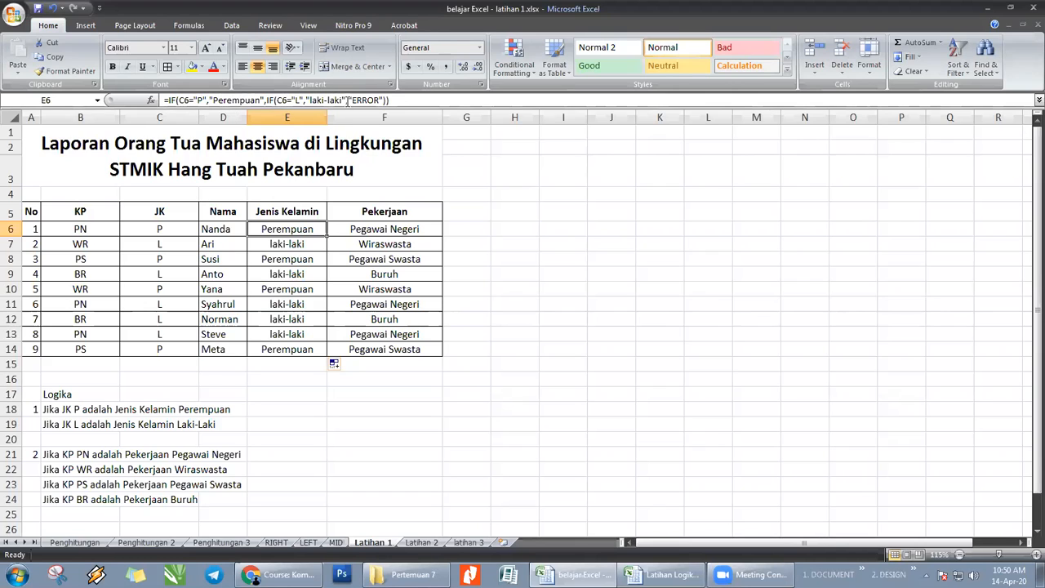
Step: Test the nested IF by entering the codes L and O in C6
click(181, 227)
text(L)
key(Return)
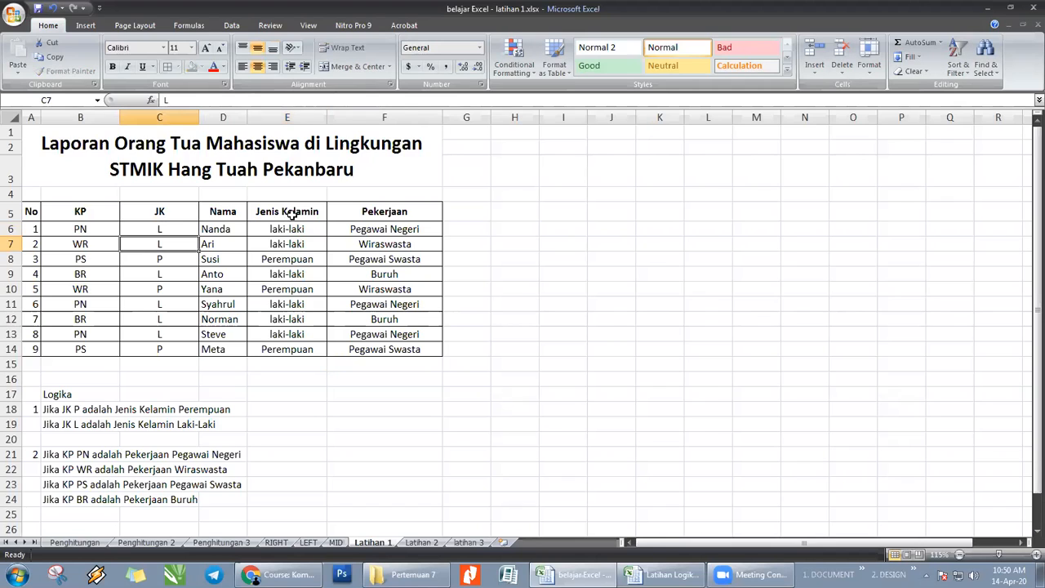
key(Up)
text(O)
key(Return)
key(Up)
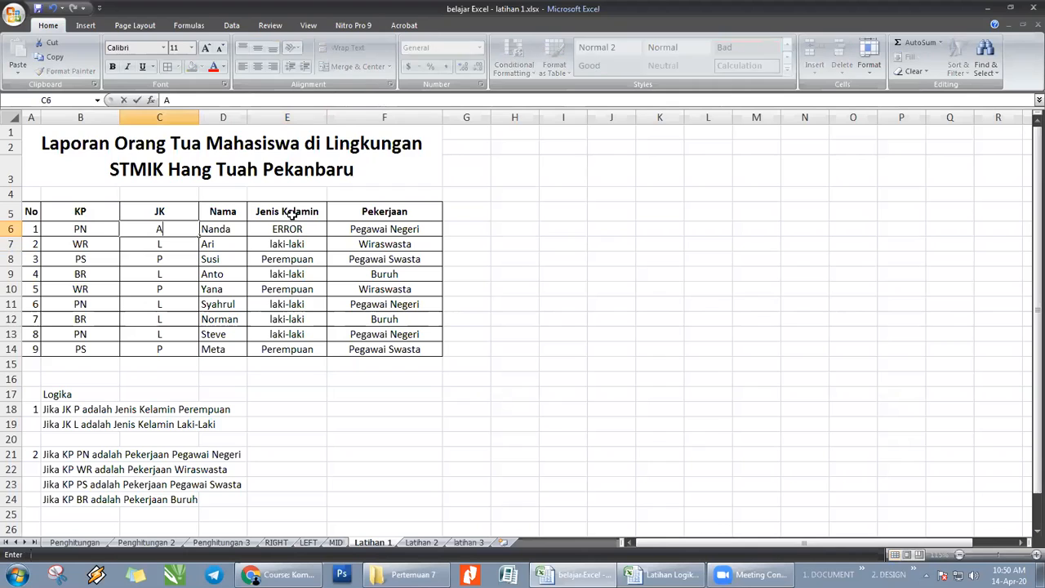
Step: Try the codes A and L in C6, and set the code back to P
text(A)
text(L)
key(ctrl+Return)
key(Right)
key(Right)
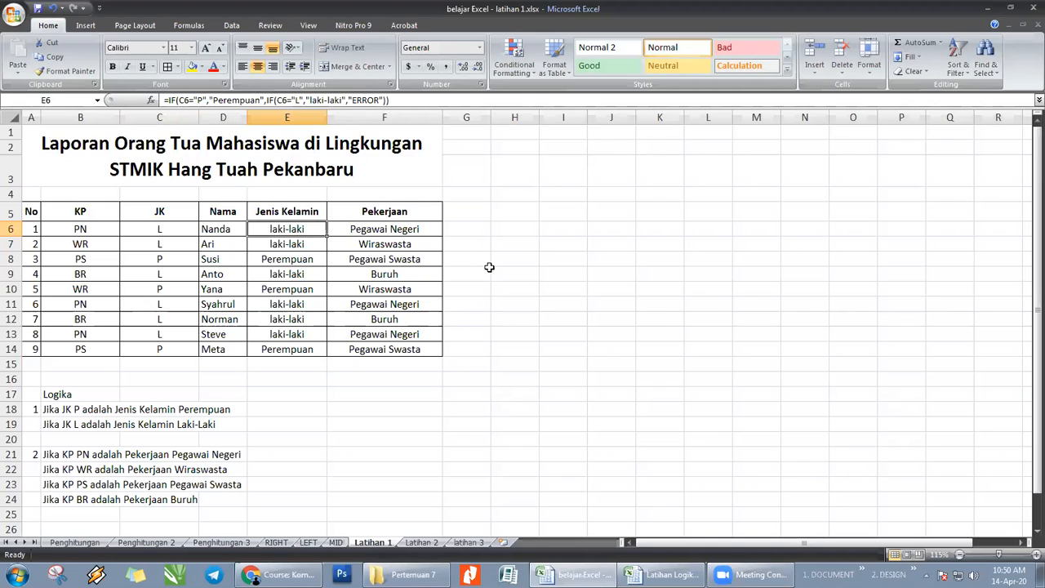
click(180, 242)
click(173, 230)
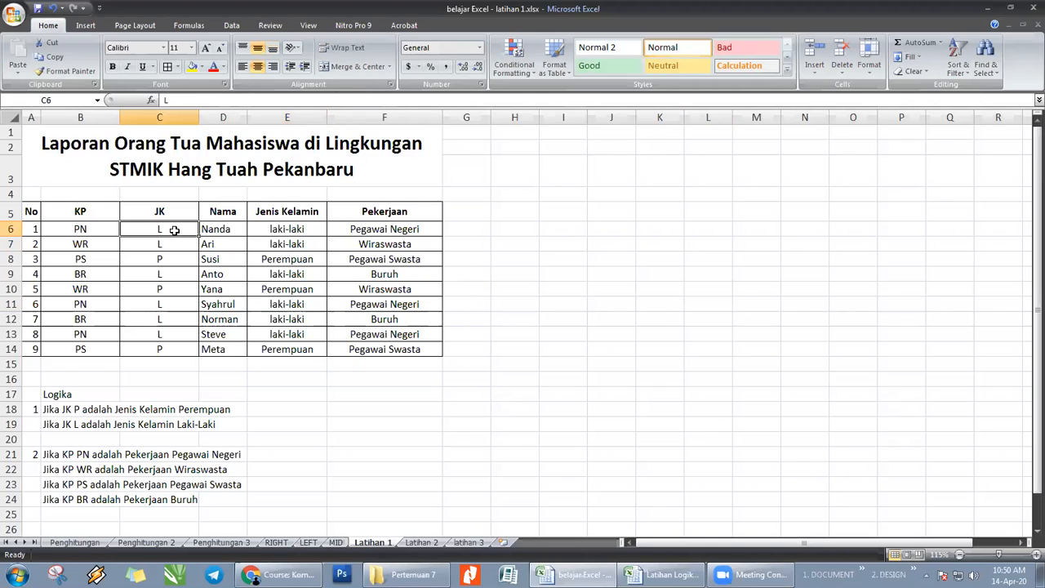
text(P)
key(Return)
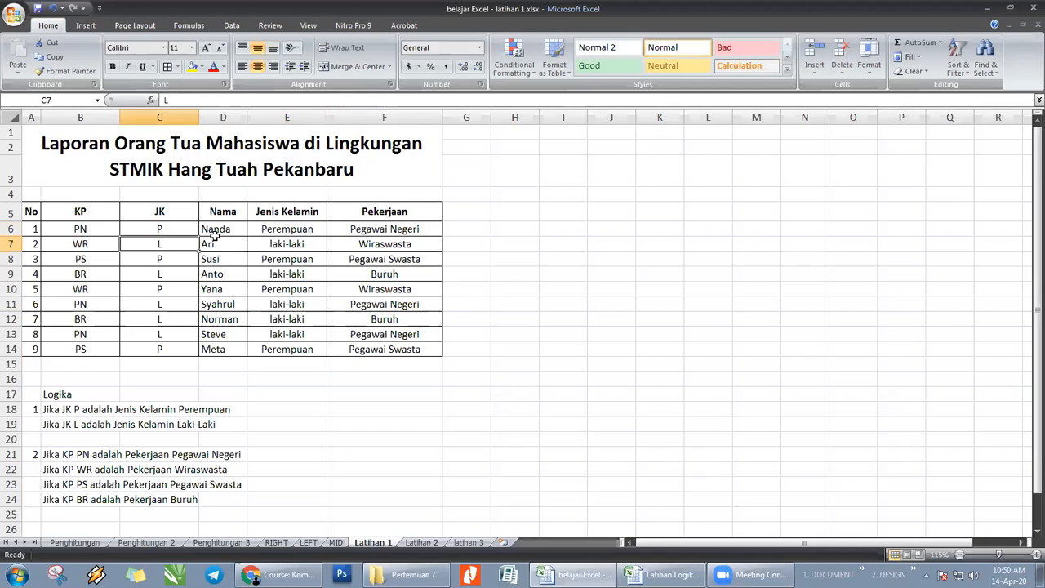
Step: Examine the nested IF formula in E6 and the Pekerjaan formula in F6
click(303, 237)
click(372, 99)
drag(372, 102, 168, 101)
click(609, 217)
key(Escape)
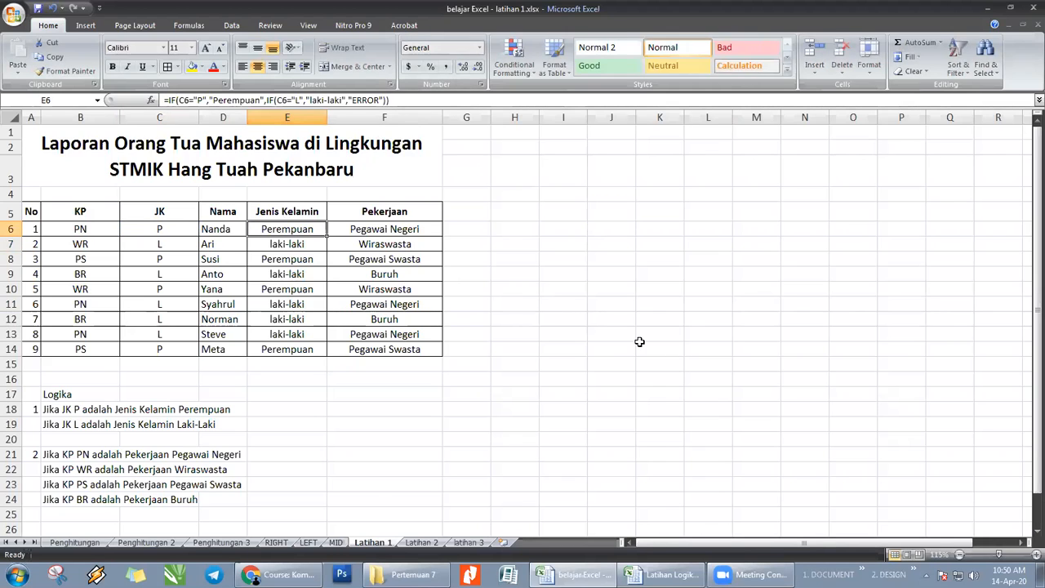
click(639, 342)
click(382, 231)
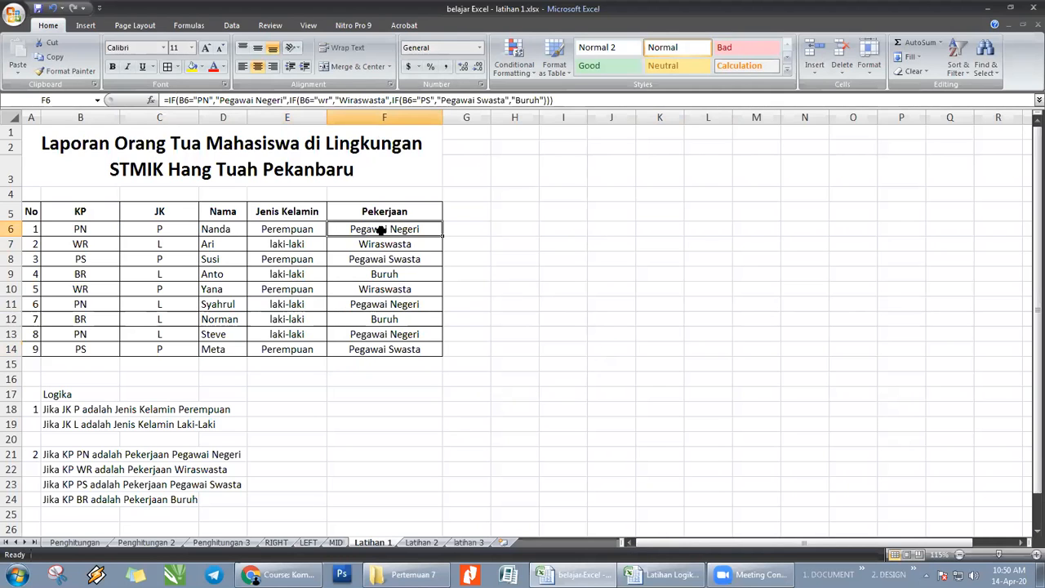
click(275, 233)
Step: Glance at the Latihan Logika workbook, return to belajar Excel - latihan 1, and inspect the quoted text values in the E6 formula
key(alt+Tab)
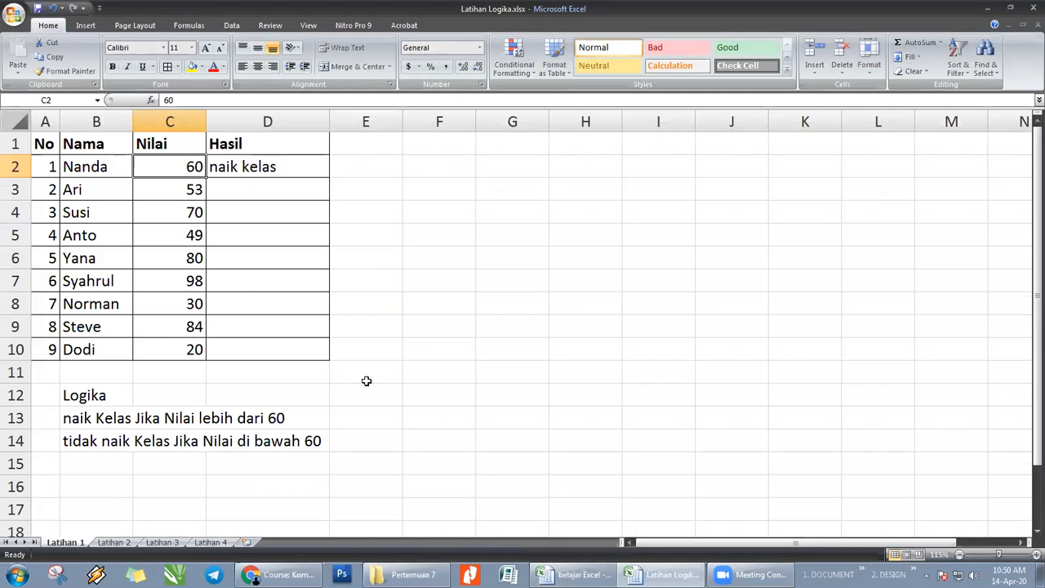
key(alt+Tab)
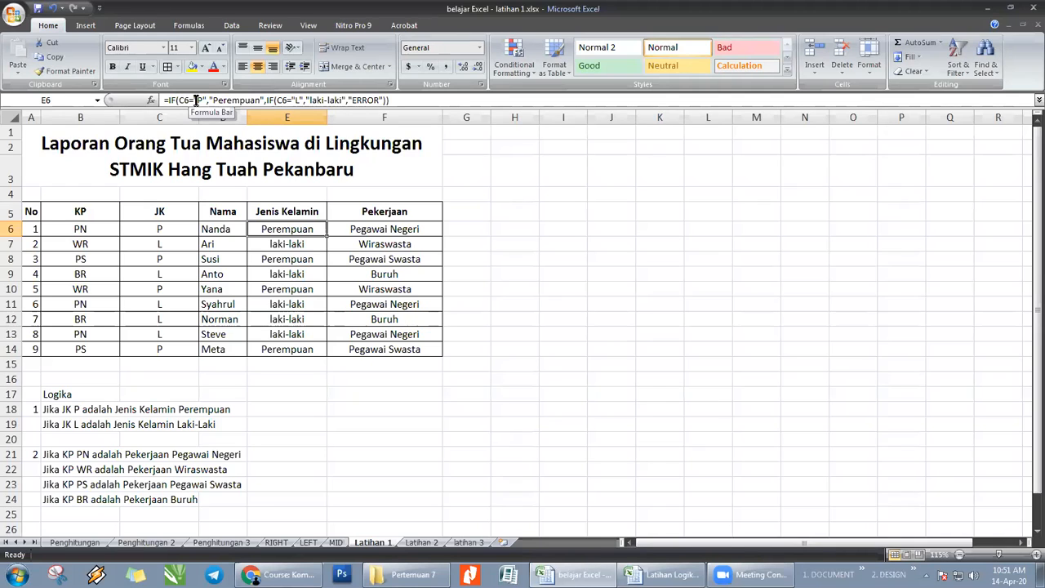
click(199, 99)
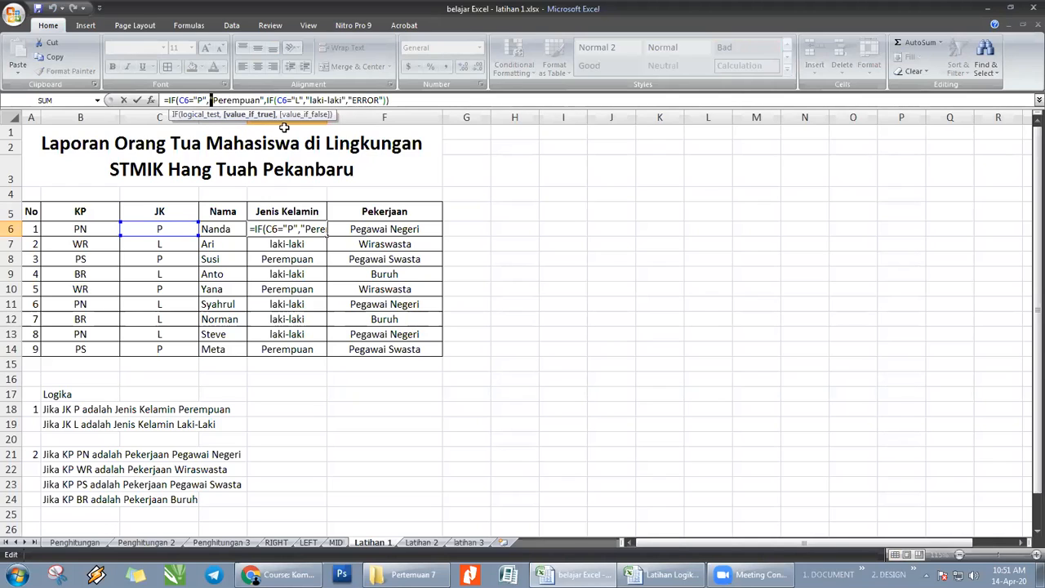
key(ctrl+Return)
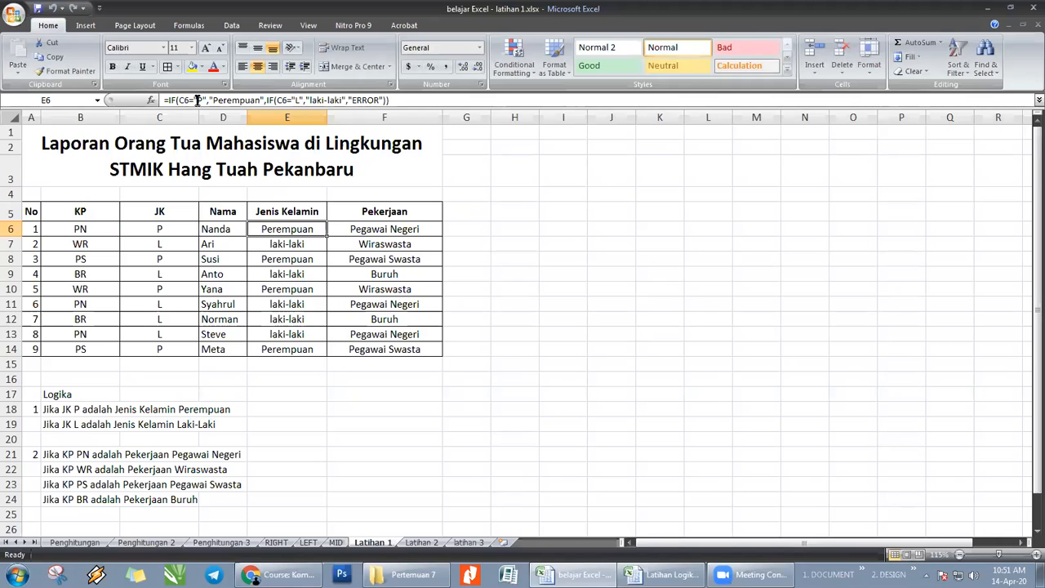
click(196, 100)
key(Escape)
click(551, 256)
Step: Switch to the Latihan Logika workbook and examine the Hasil formula in D2 and the No, Nama and Nilai columns
key(alt+Tab)
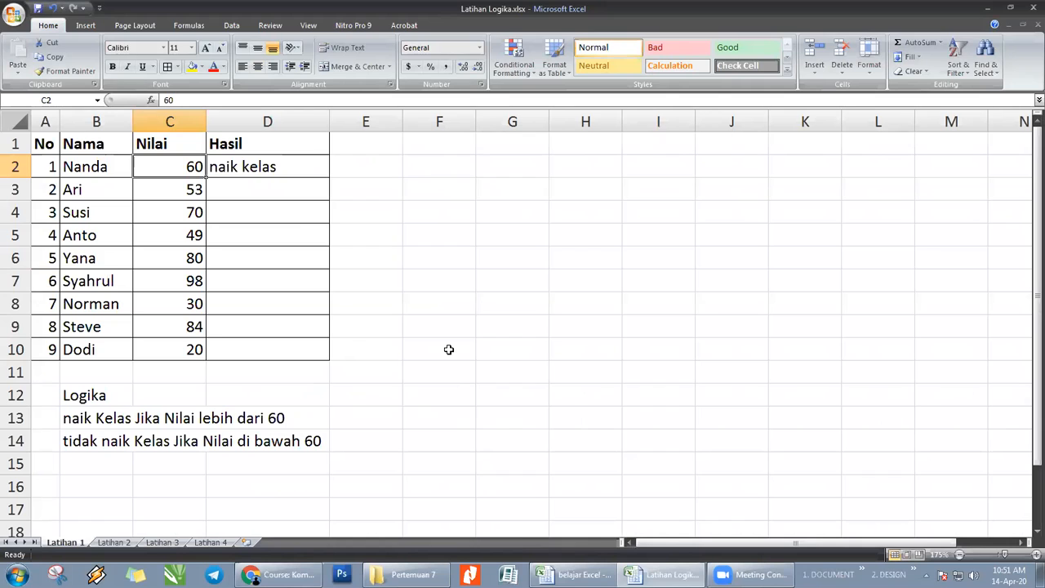
click(245, 169)
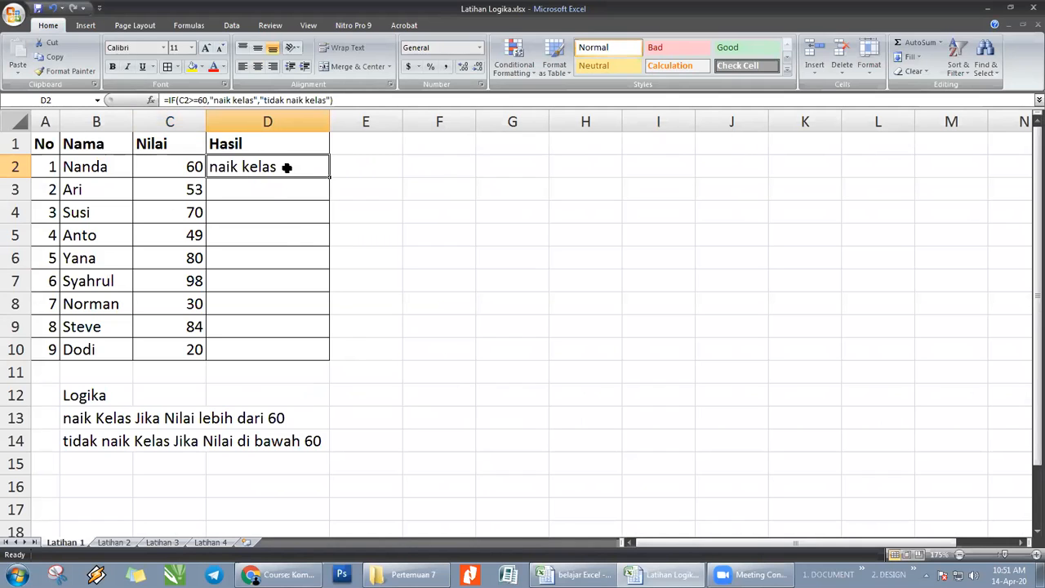
click(409, 251)
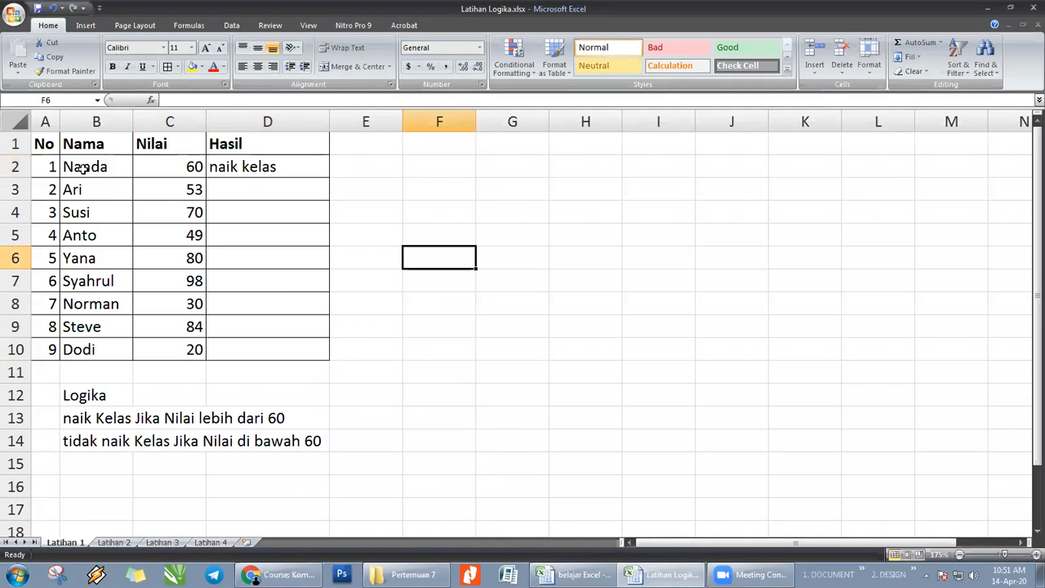
drag(47, 144, 196, 349)
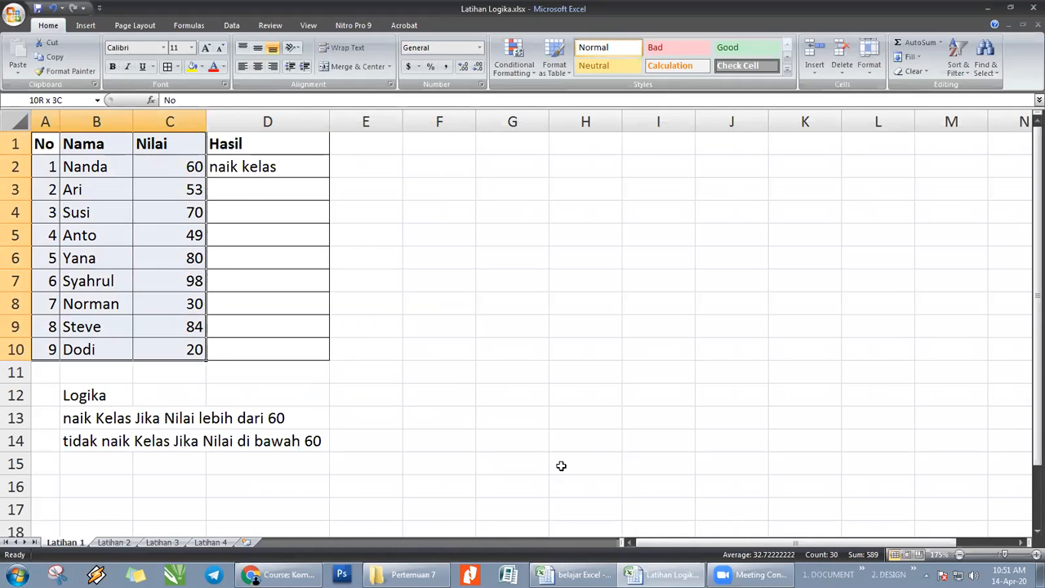
click(563, 446)
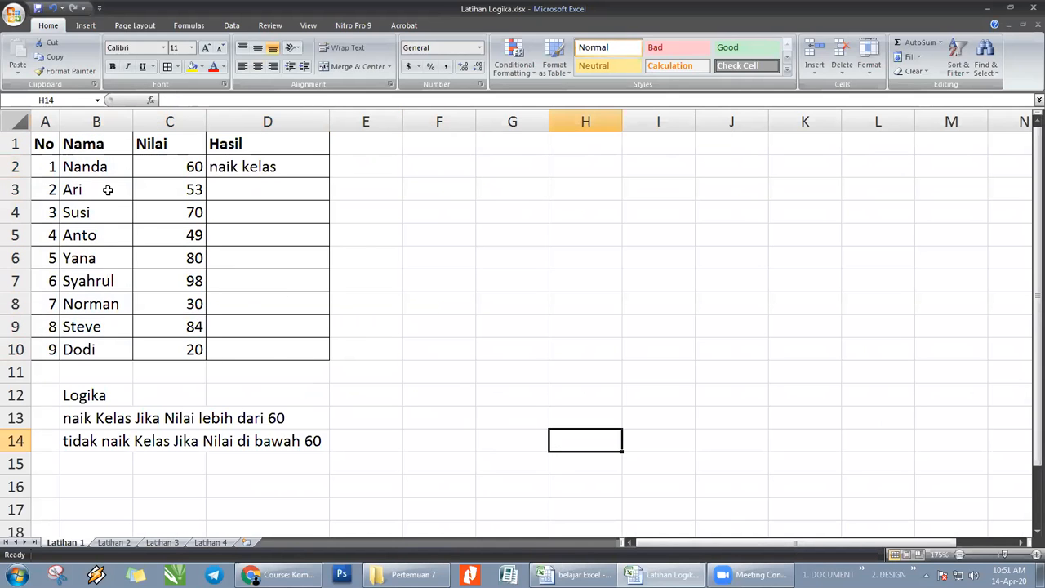